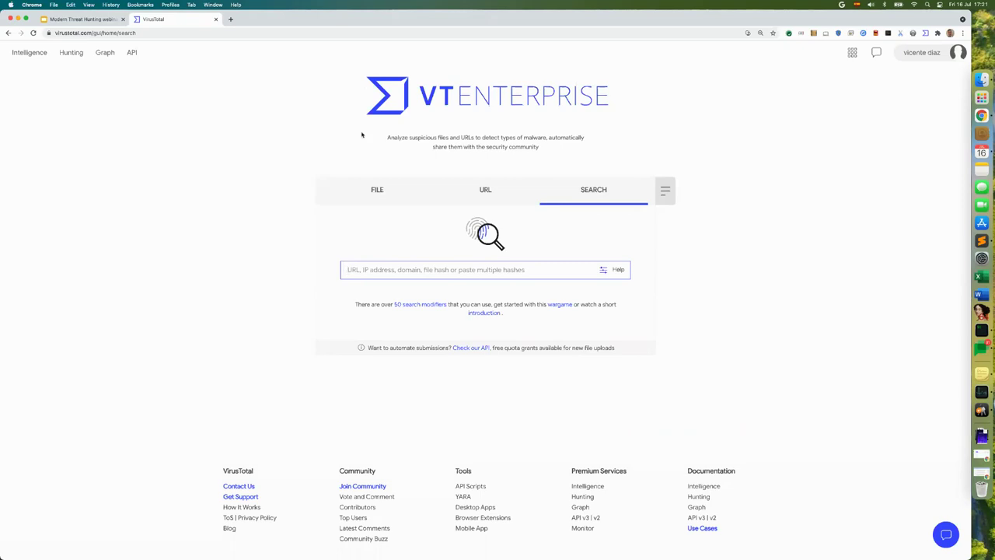
- Open unit42.paloaltonetworks.com in a new browser tab and go to the Mespinoza ransomware gang article about the Gasket and MagicSocks tools
click(231, 20)
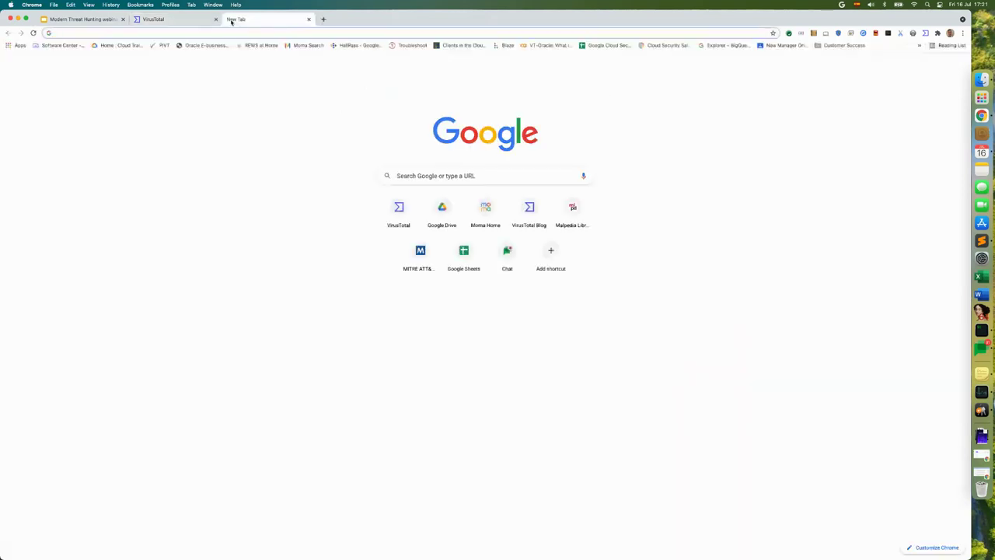
text(pal)
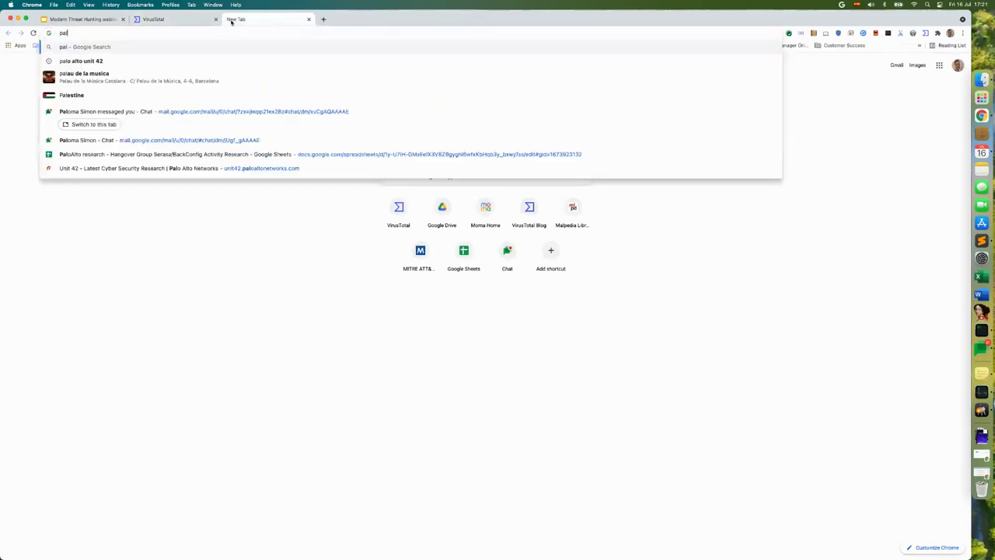
text(o)
key(Up)
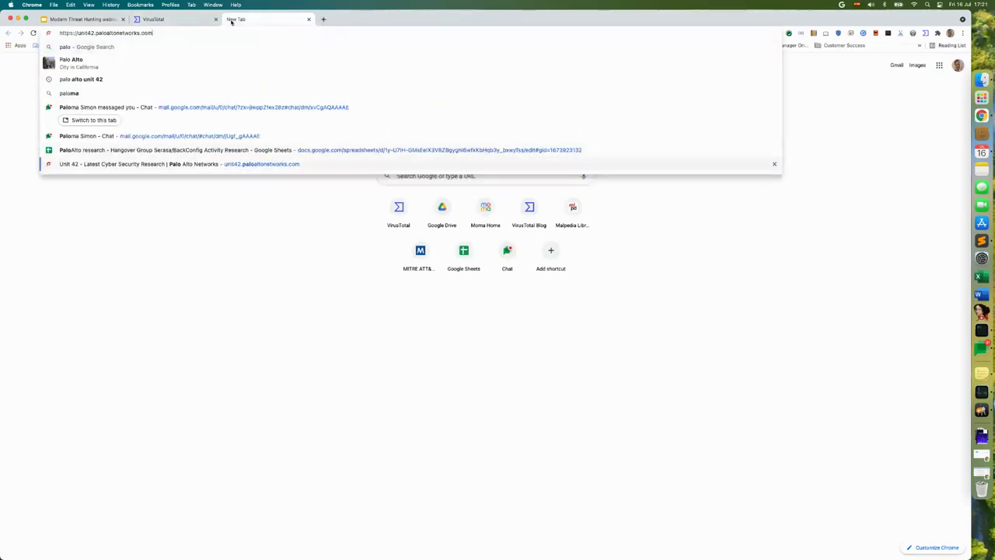
key(Return)
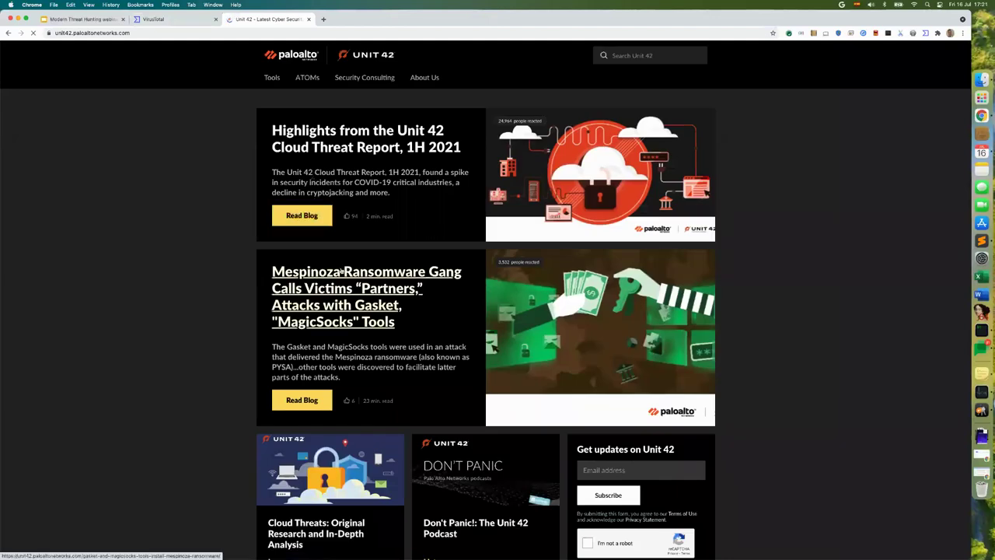
click(343, 273)
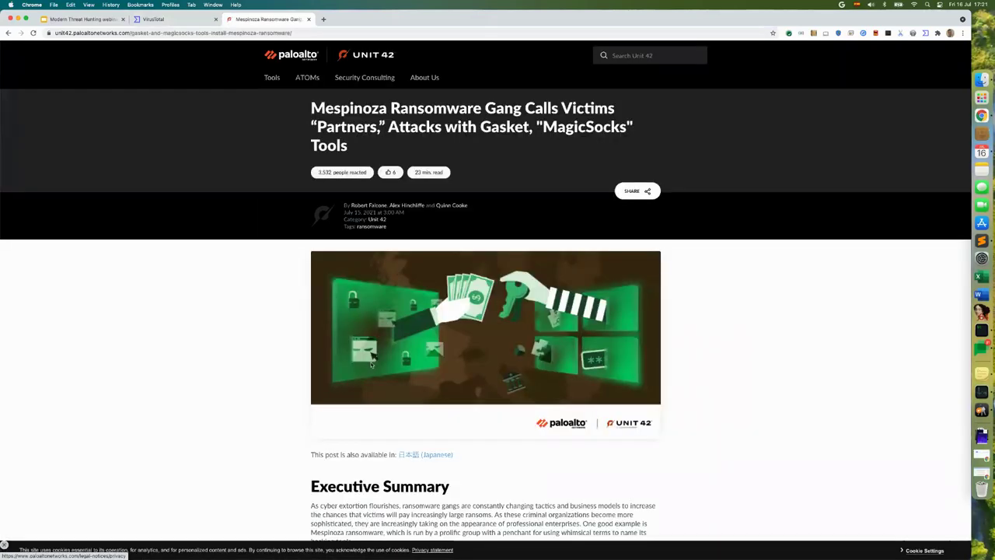
- Select and copy both hashes listed under Related Mespinoza/PYSA SHA256 at the end of the article
scroll(680, 372, down, 15)
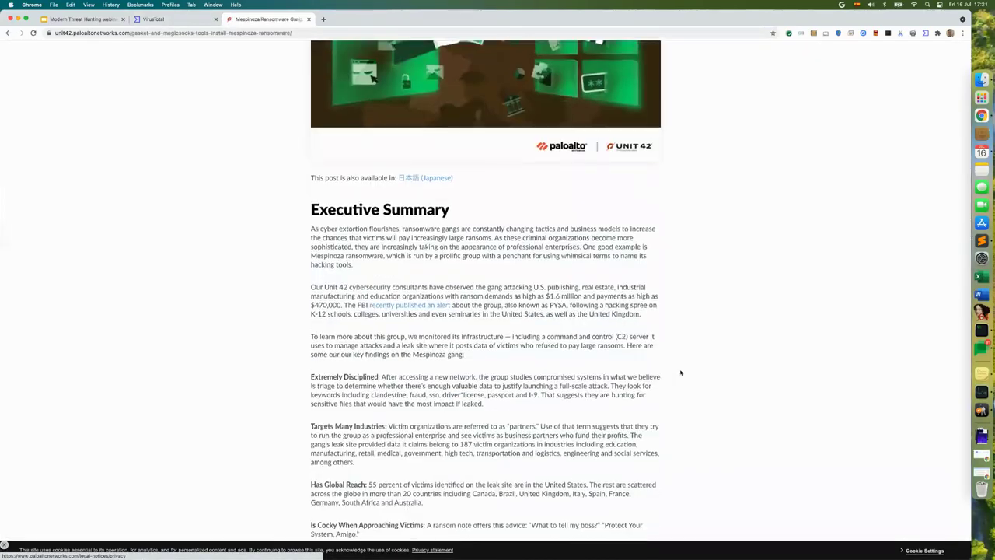
scroll(680, 372, down, 20)
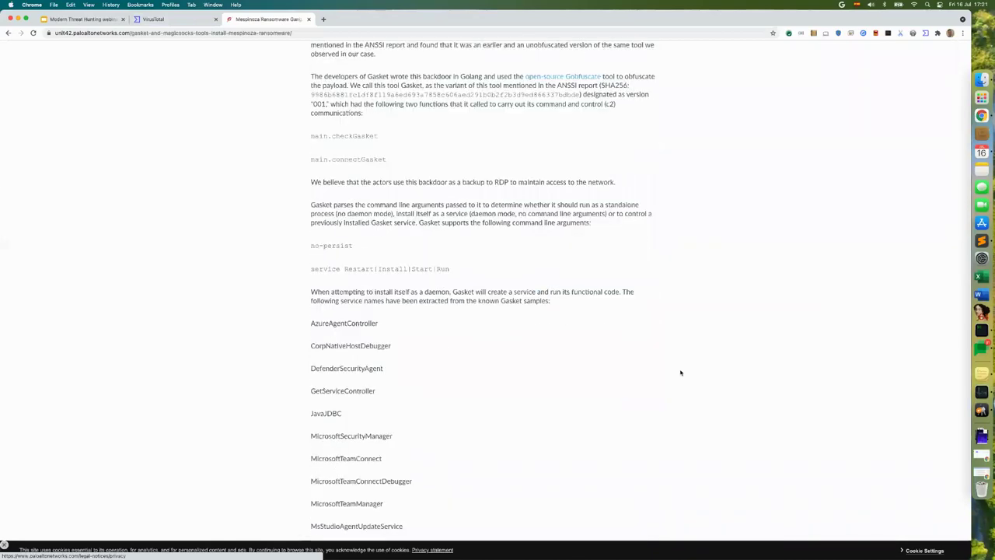
scroll(680, 372, down, 20)
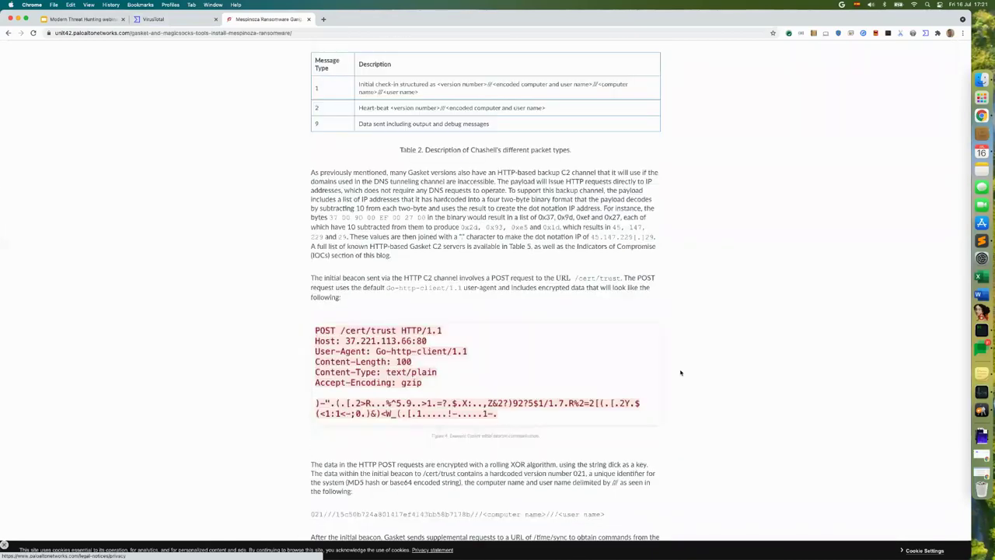
scroll(680, 372, down, 20)
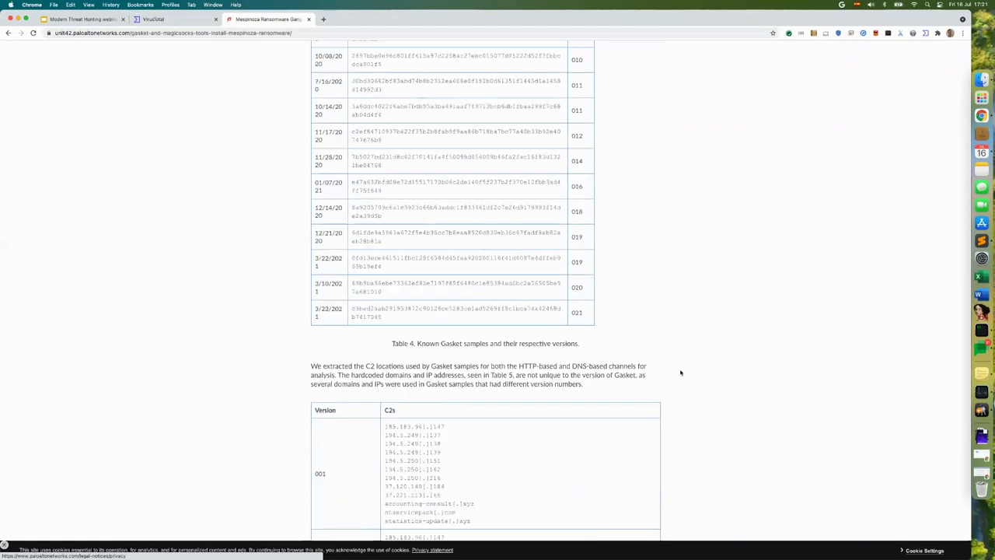
scroll(681, 372, down, 20)
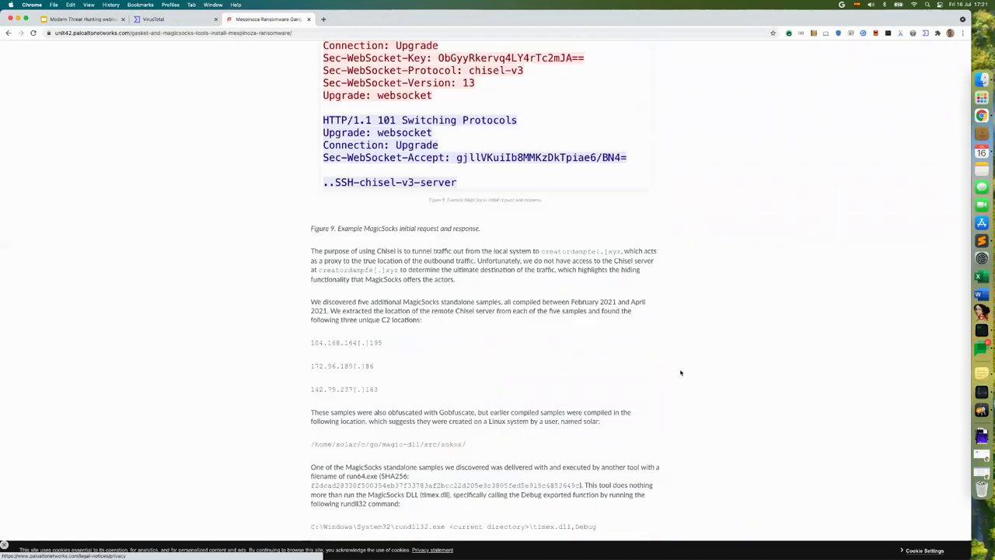
scroll(680, 373, down, 20)
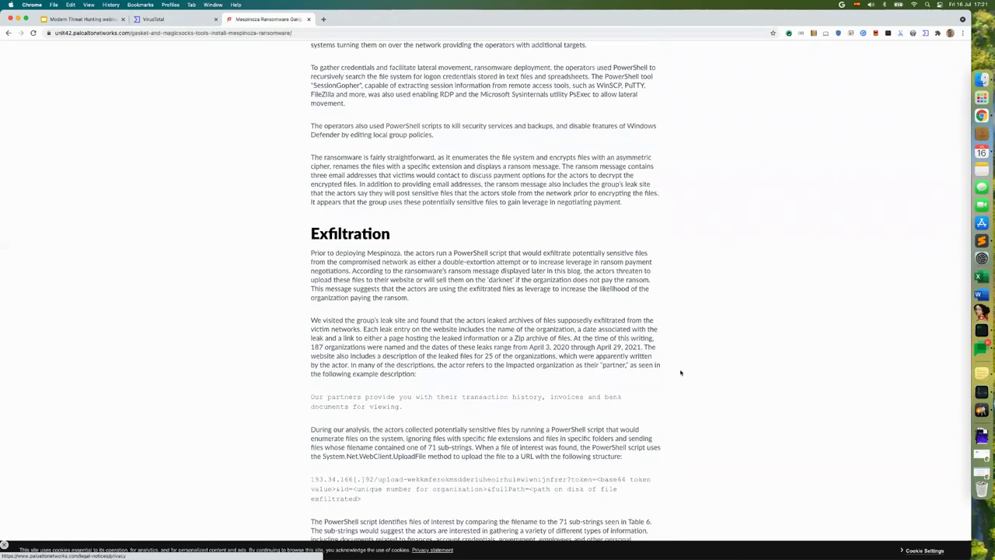
scroll(680, 372, down, 20)
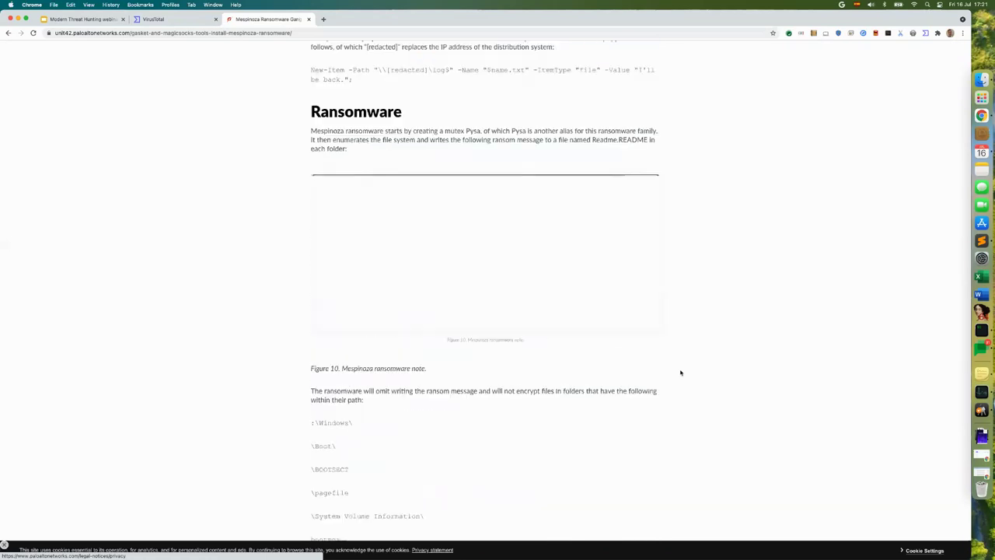
scroll(681, 372, down, 20)
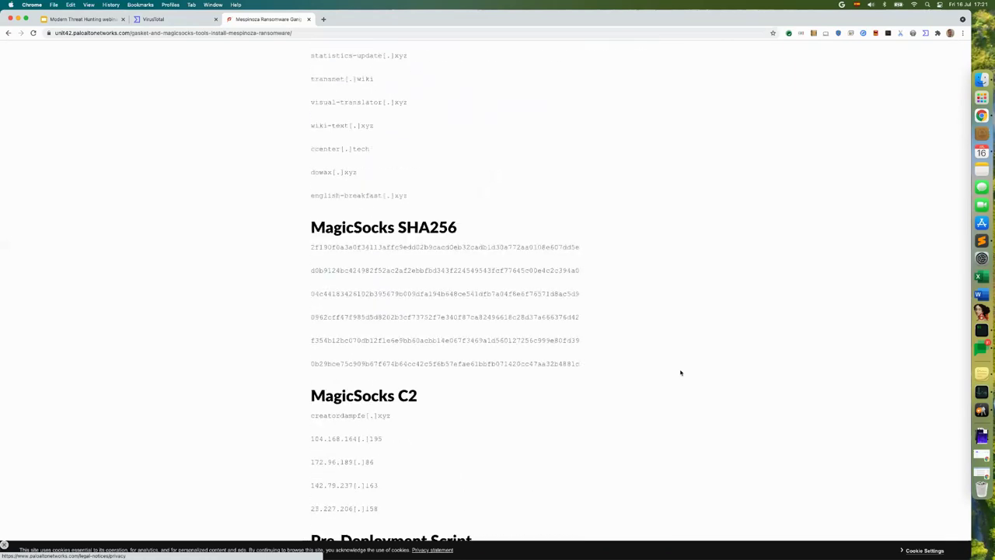
scroll(680, 372, down, 2)
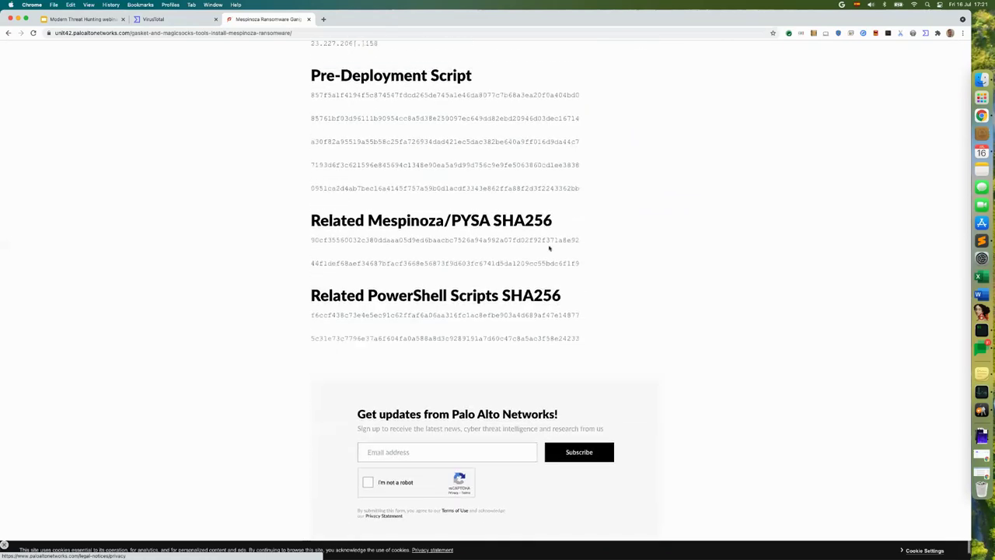
double_click(522, 239)
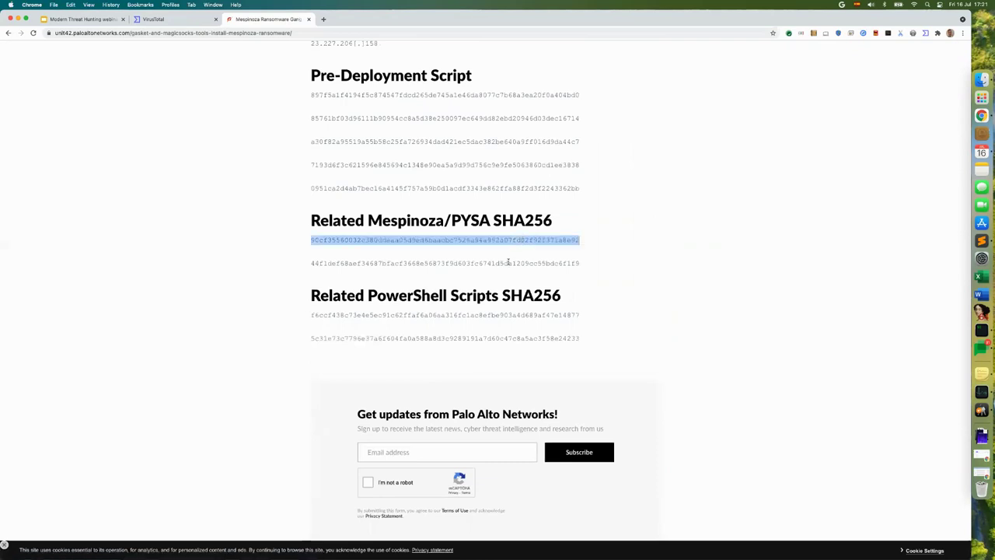
shift+click(509, 263)
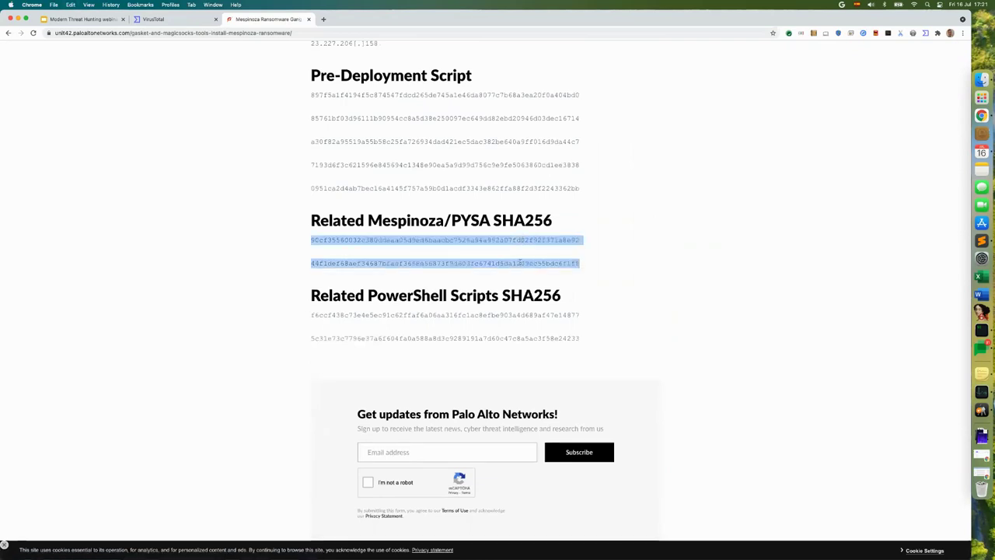
- Search VirusTotal for the two copied Mespinoza/PYSA hashes and open the report of the file starting with 90cf3556
click(155, 19)
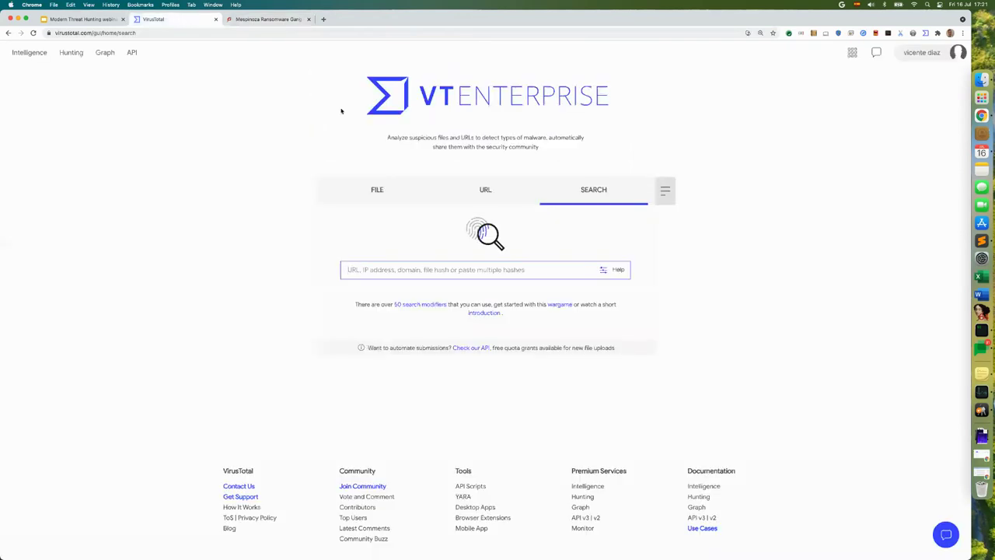
text(90cf35560032c380ddaaa05d9ed6baacbc7526a94a992a07fd02f92f371a8e92 44f1def68aef34687bfacf3668e56873f9d603fc6741d5da1209cc55bdc6f1f9)
key(Return)
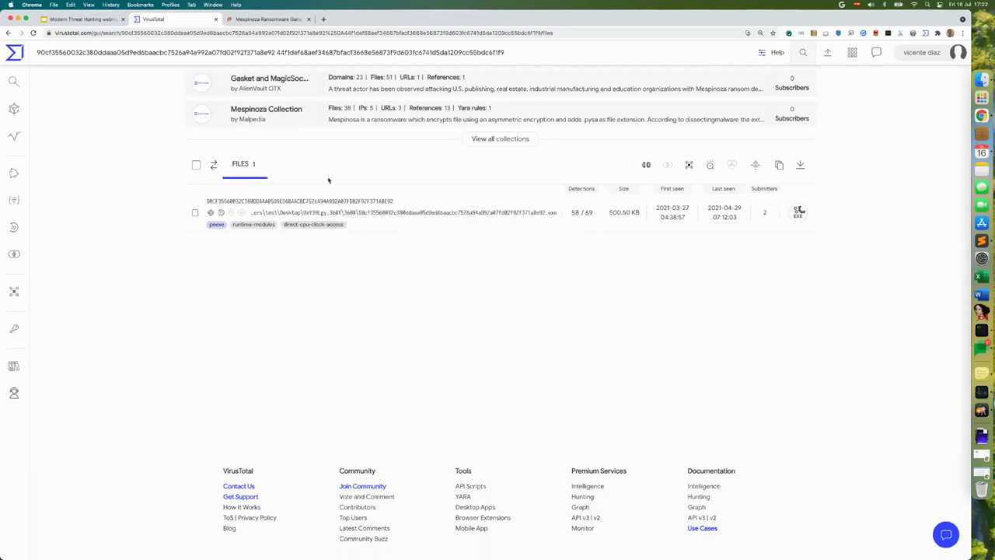
click(368, 202)
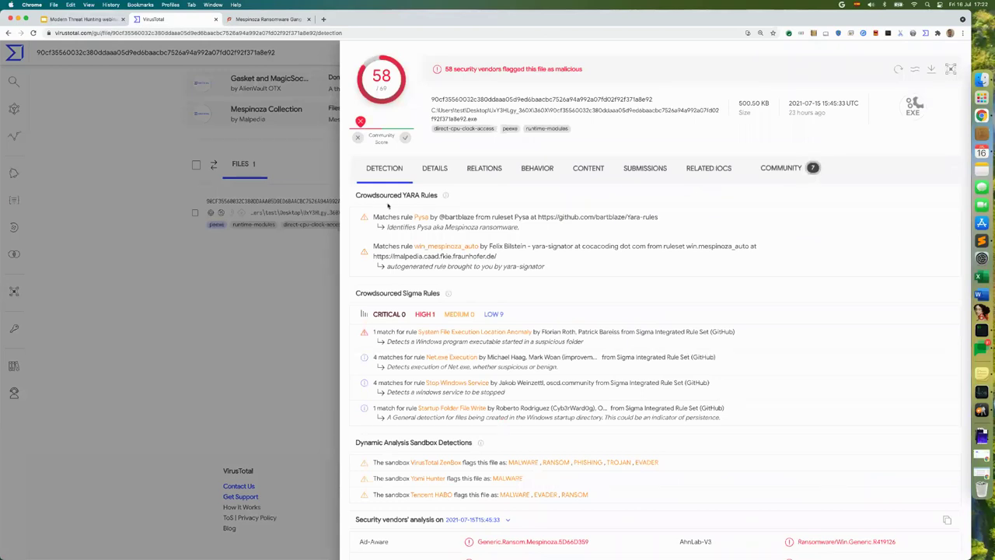
- Examine the file's detection results, including the crowdsourced YARA rules, sandbox detections and security vendors' analysis
triple_click(383, 198)
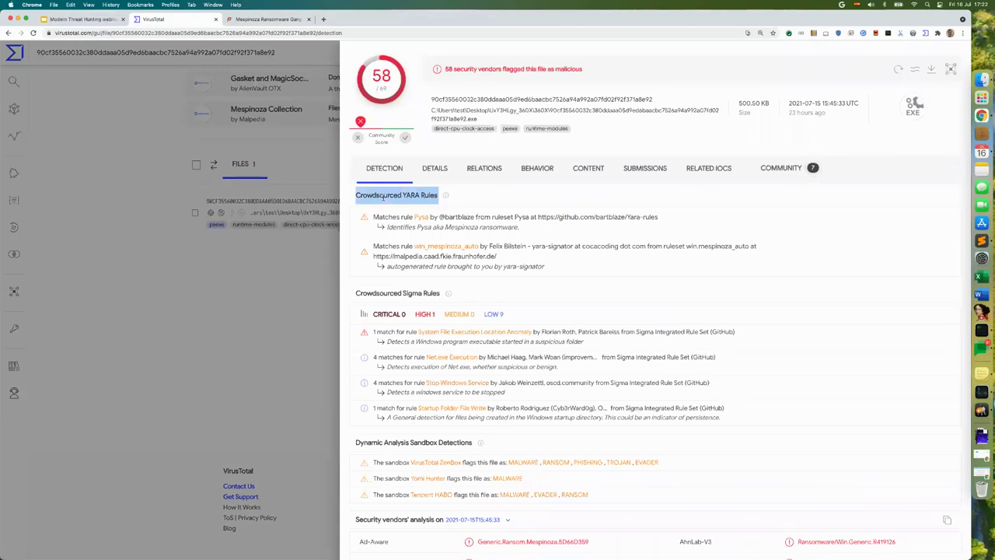
triple_click(397, 246)
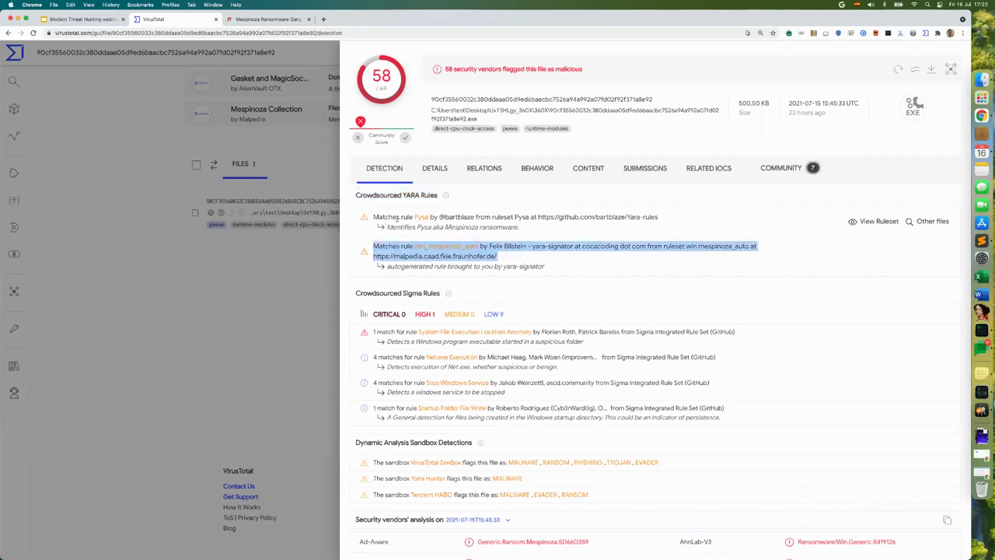
double_click(397, 217)
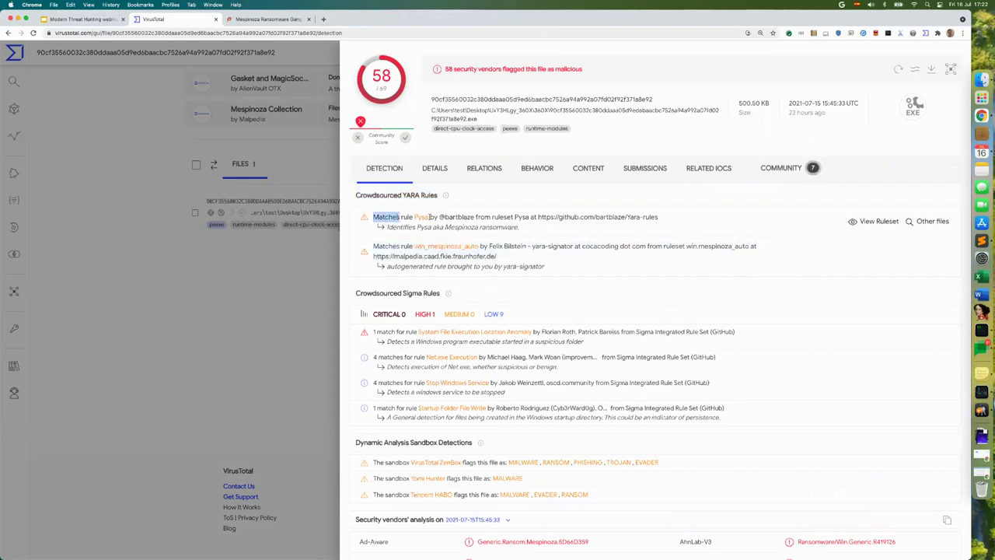
click(440, 217)
scroll(440, 218, down, 4)
scroll(443, 216, down, 4)
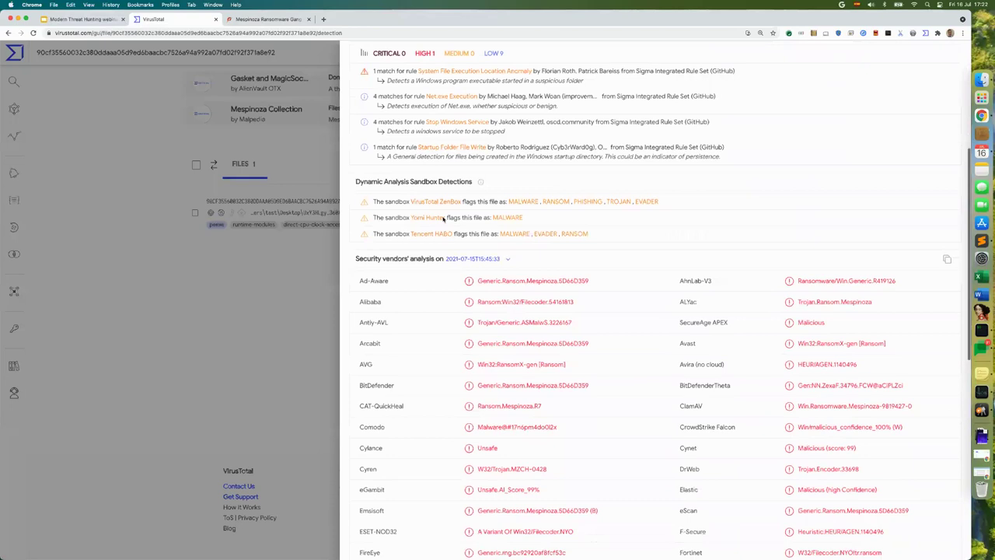
scroll(443, 217, up, 8)
scroll(443, 218, up, 1)
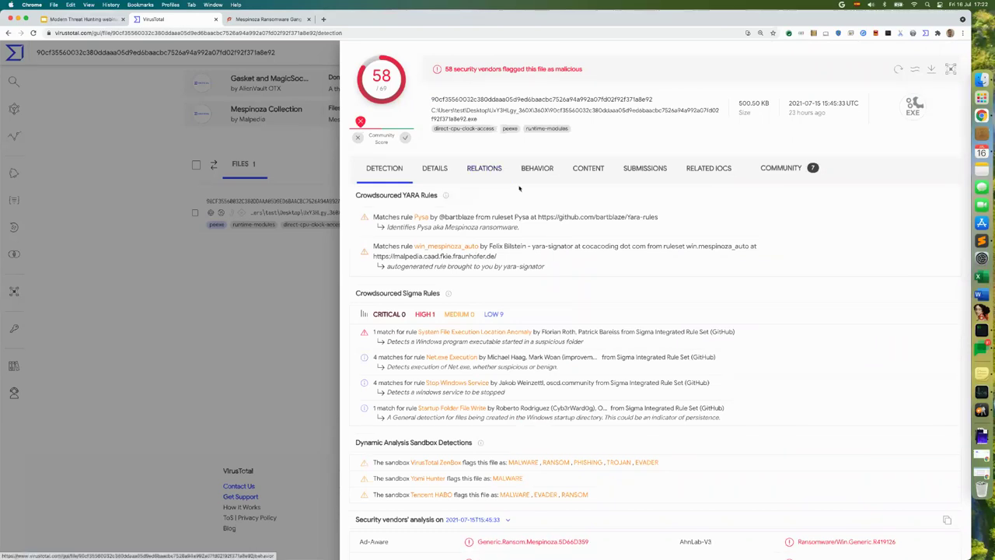
- Show the strings in the file's content and look through them for the ransom note text
click(572, 178)
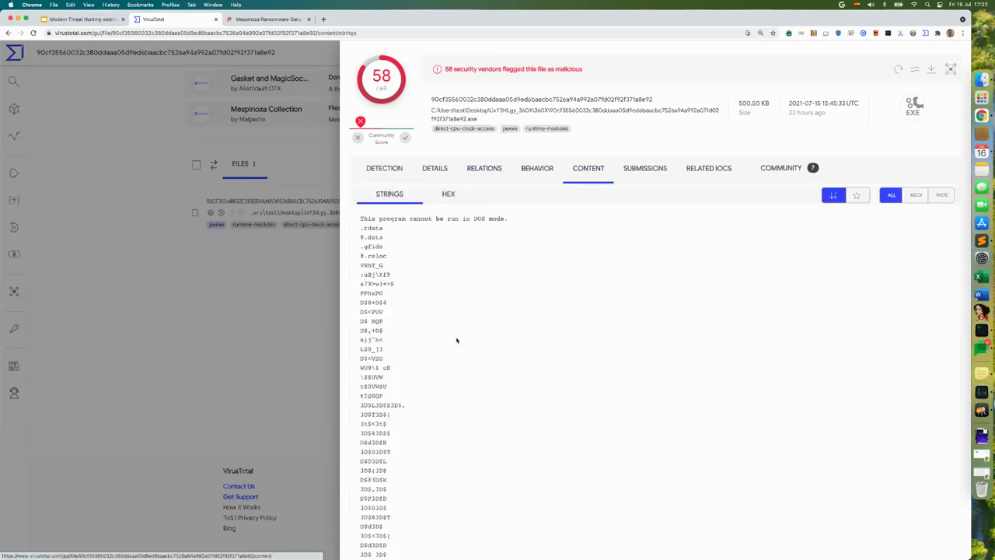
scroll(456, 340, down, 10)
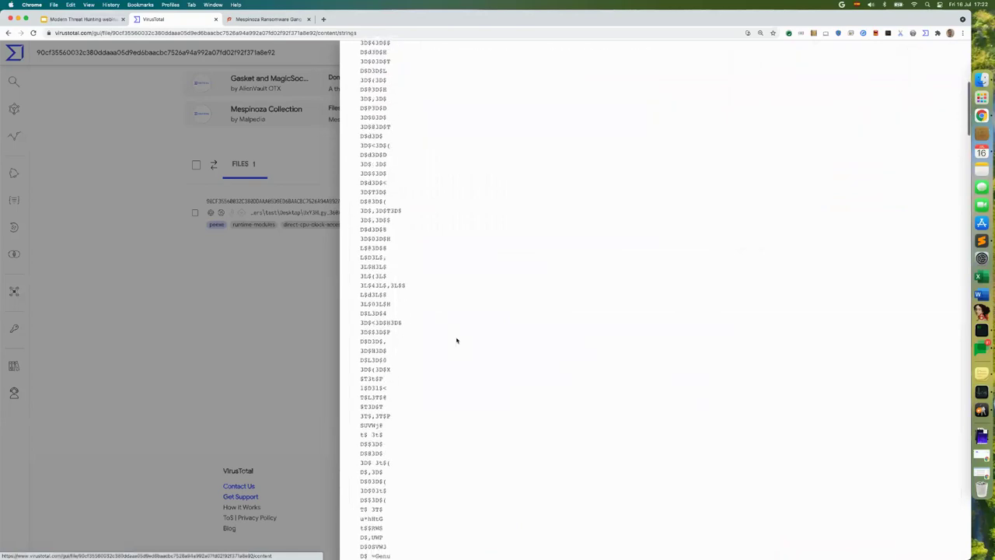
scroll(456, 340, down, 10)
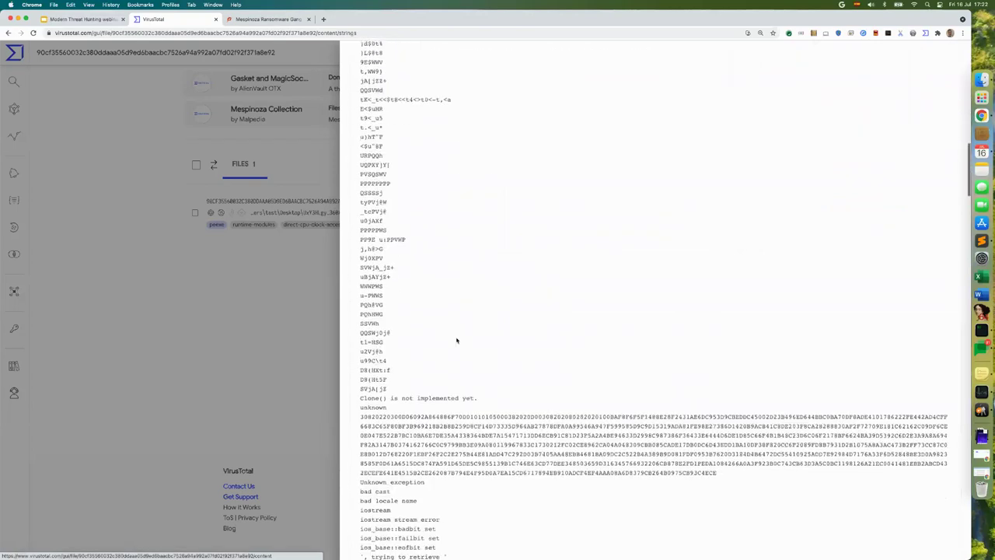
scroll(456, 340, down, 8)
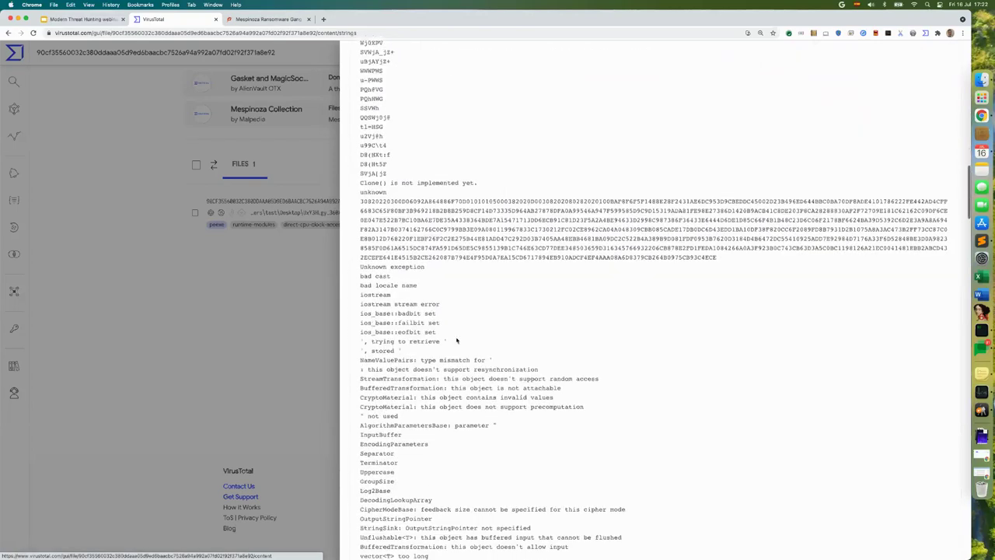
scroll(457, 340, down, 7)
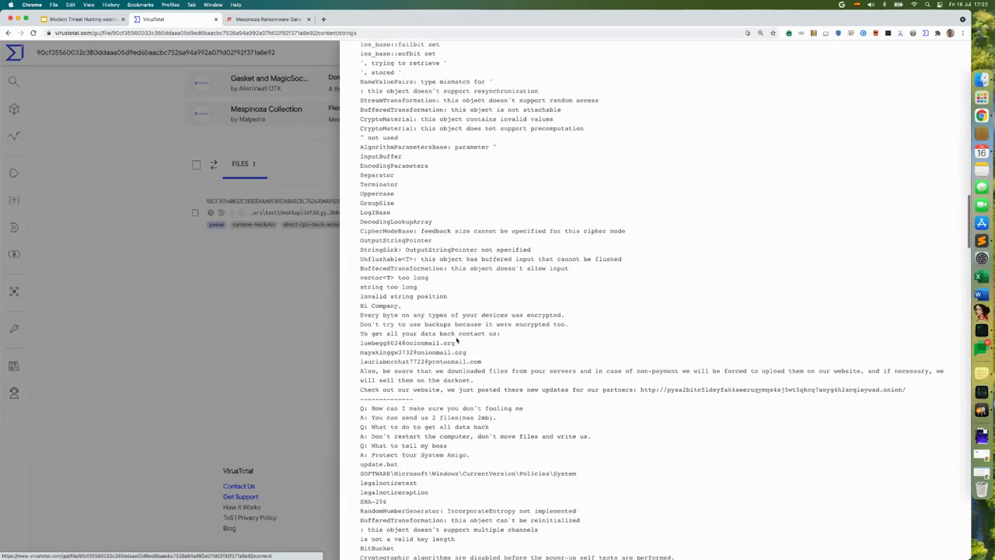
scroll(458, 340, down, 1)
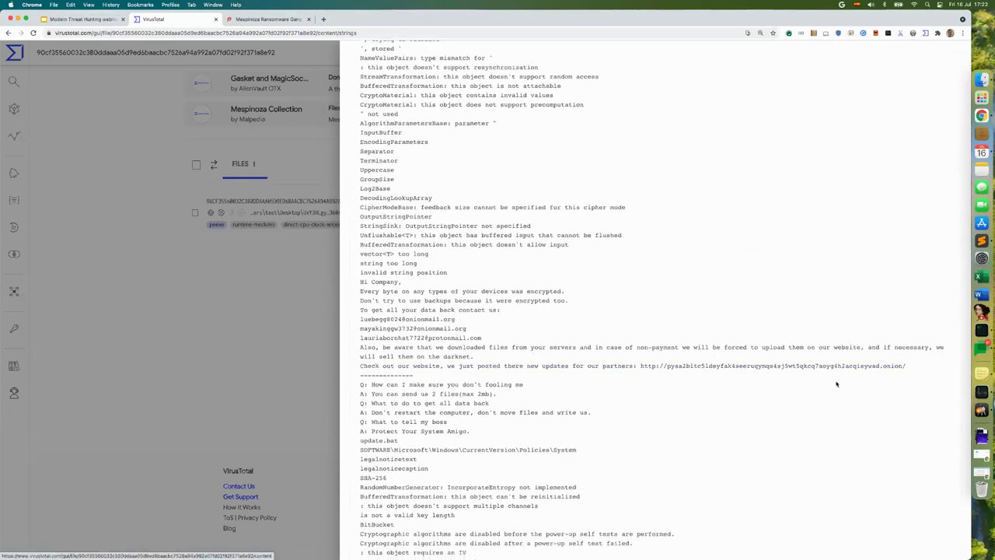
- Highlight the ransom note strings from "Hi Company," down to "update.bat"
drag(910, 370, 465, 268)
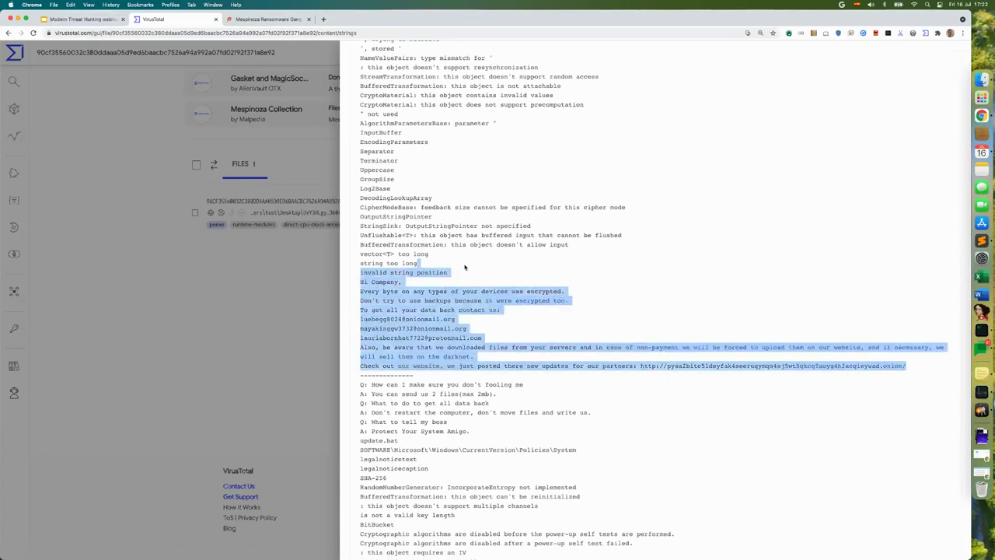
click(474, 275)
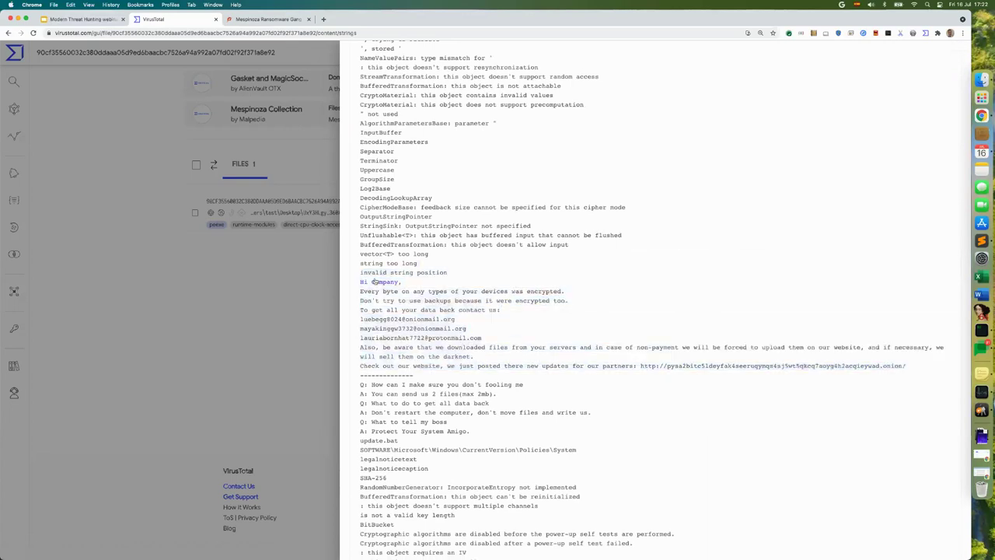
drag(360, 281, 598, 442)
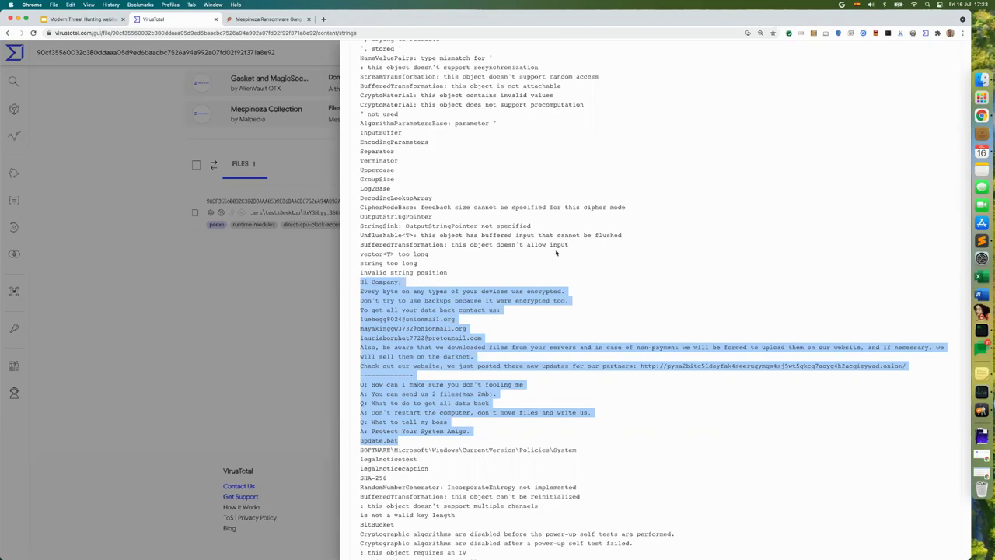
- Clear the highlight and run a content search for the string "Every byte on any types of your devices was encrypted."
click(532, 268)
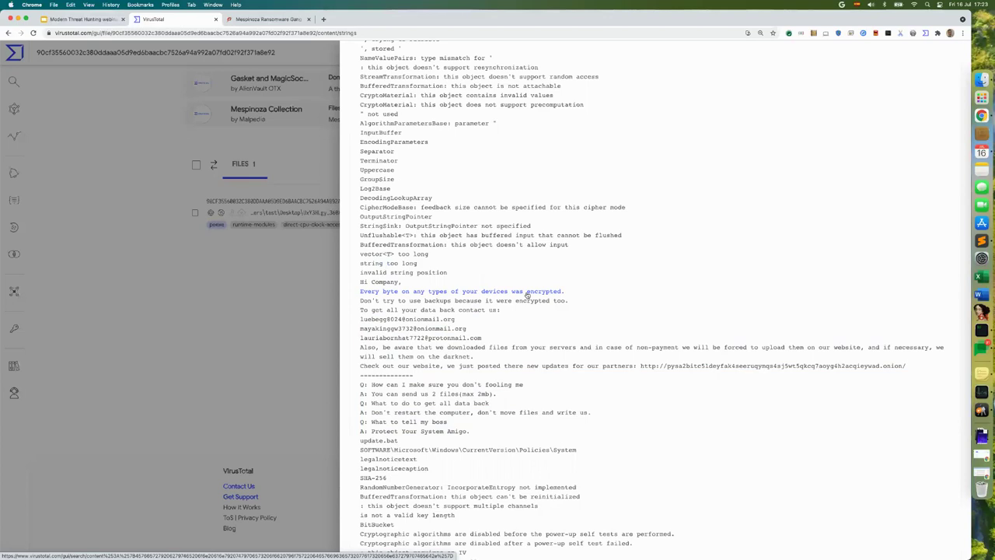
click(501, 293)
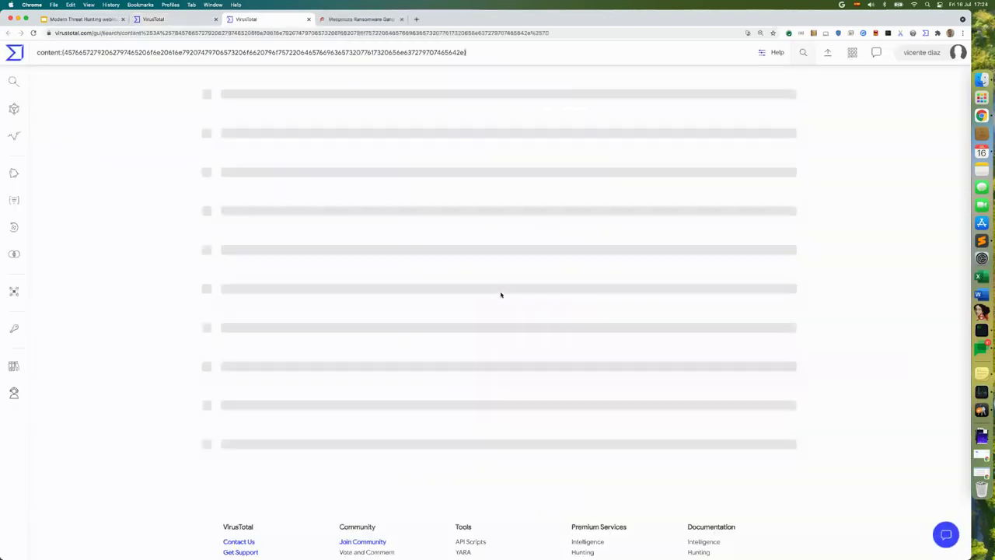
- Highlight the "content" modifier in the search query and on the VTGrep slide of the webinar presentation, then return to the search results
click(48, 52)
click(51, 53)
double_click(51, 54)
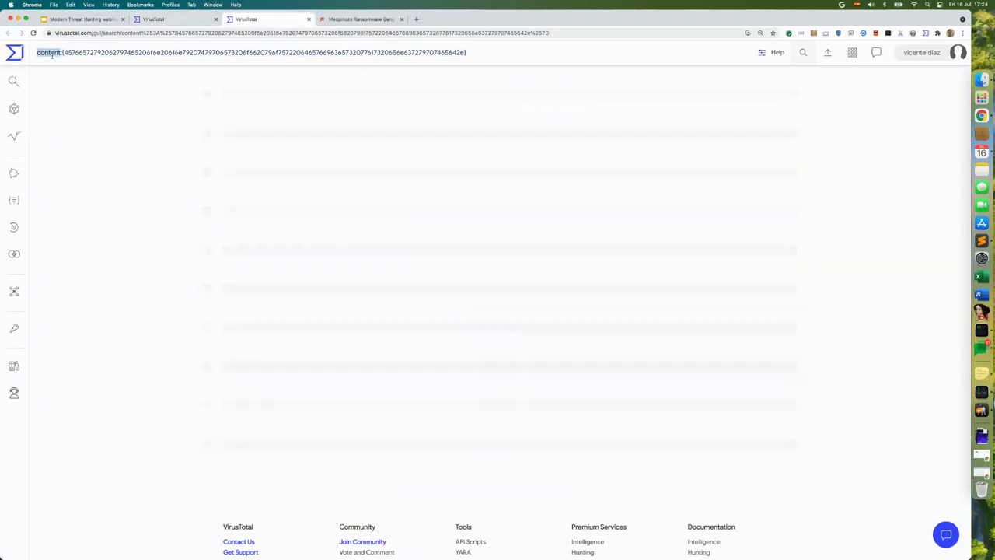
click(79, 20)
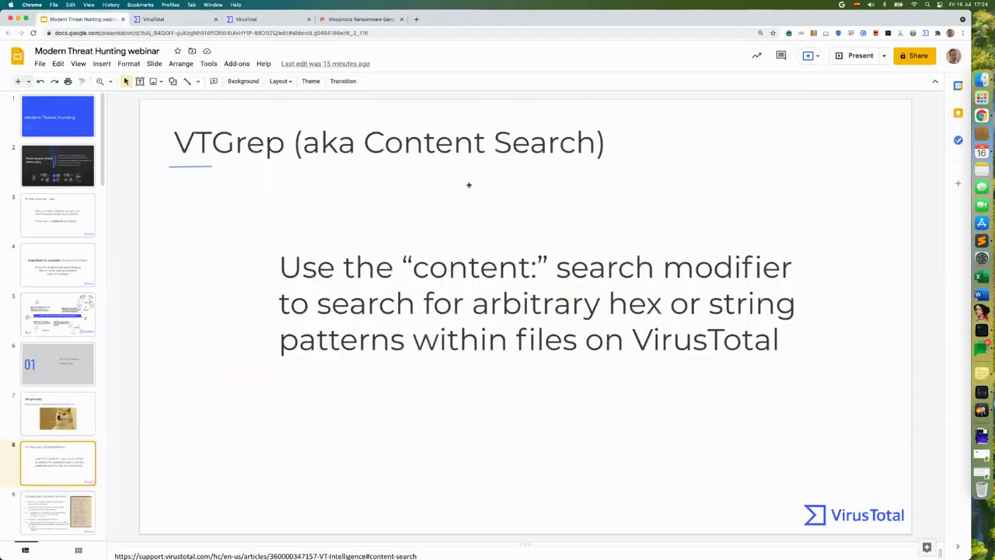
double_click(432, 269)
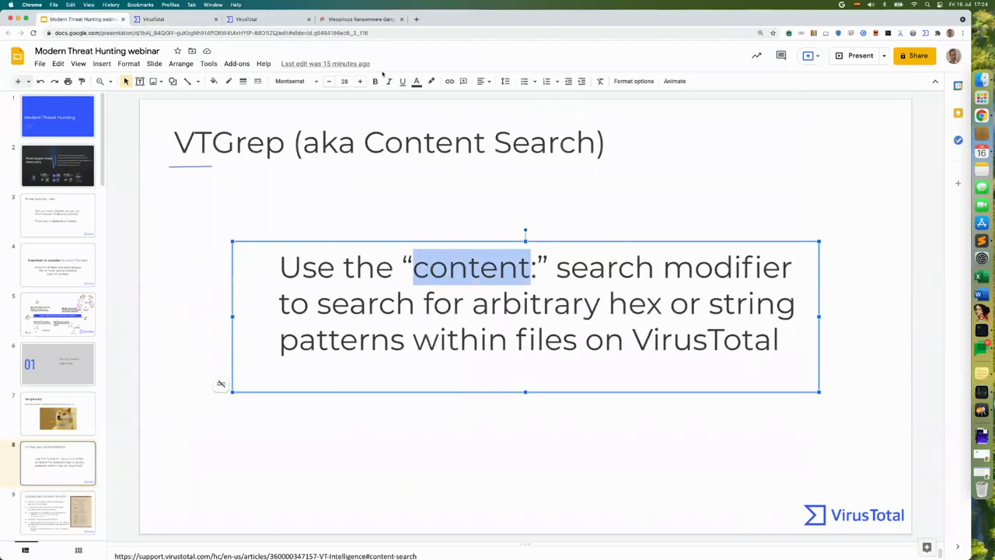
click(278, 20)
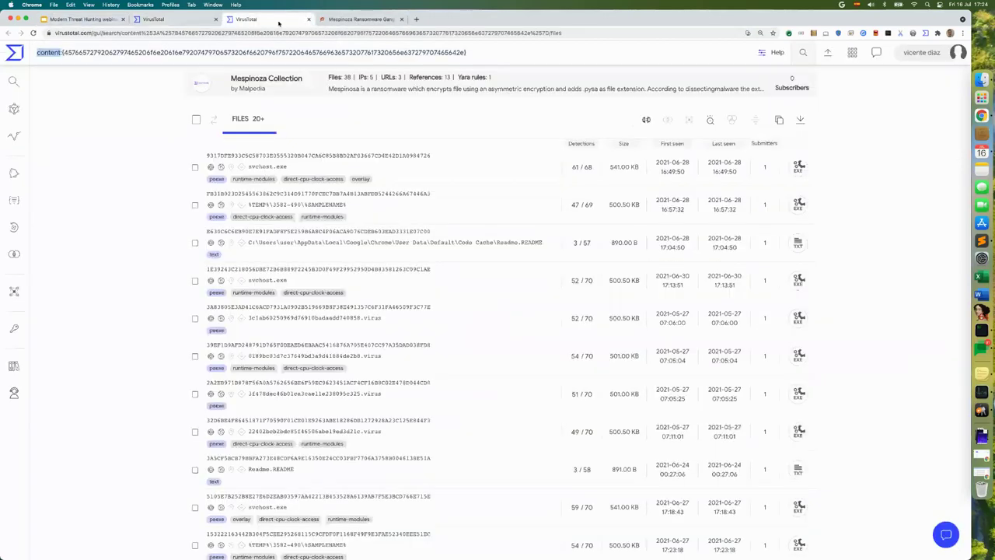
- Highlight the hex pattern in braces within the content search query
click(64, 54)
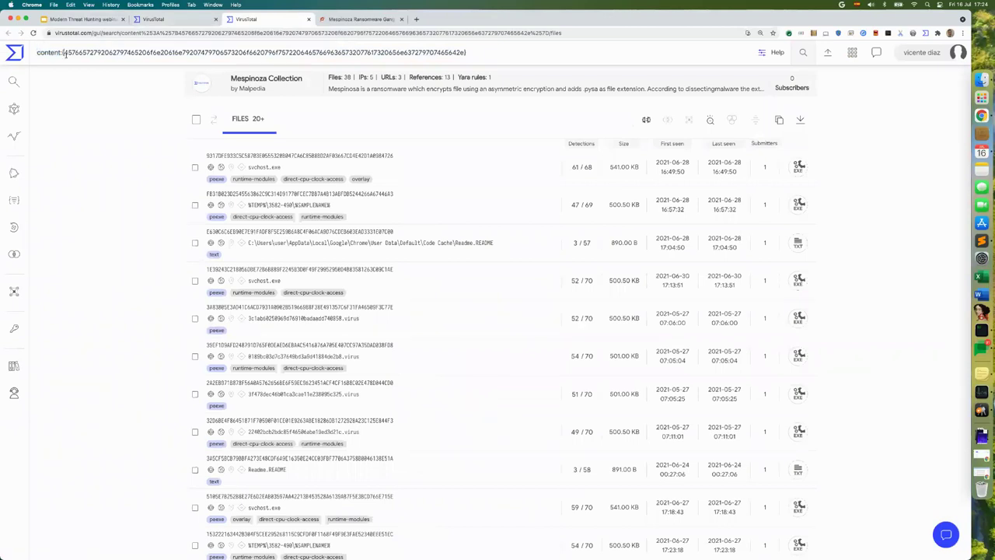
shift+click(464, 52)
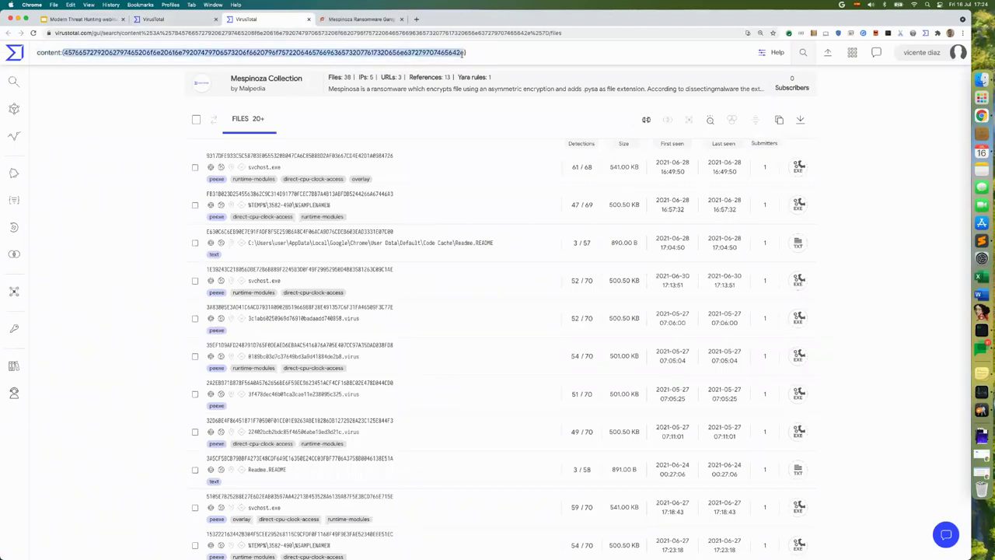
click(521, 53)
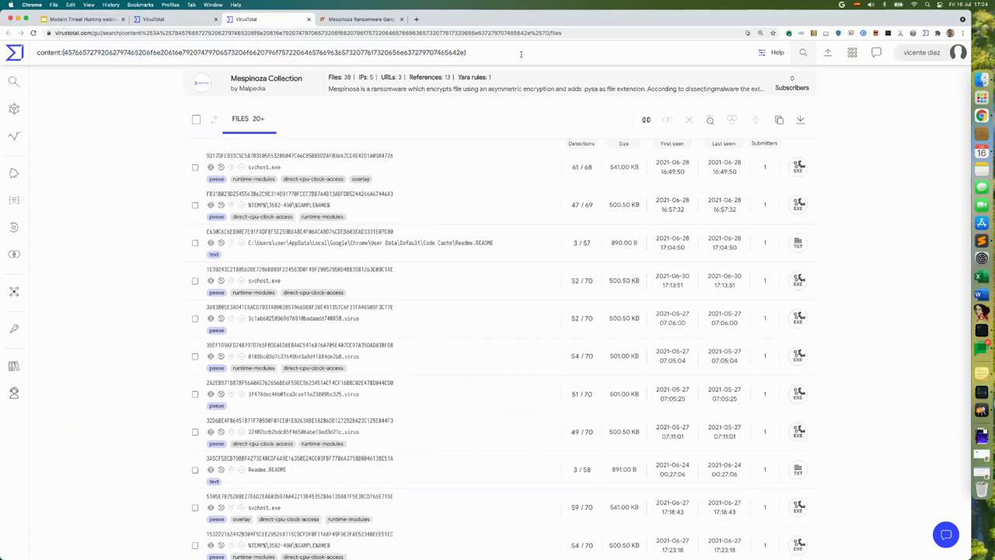
double_click(521, 54)
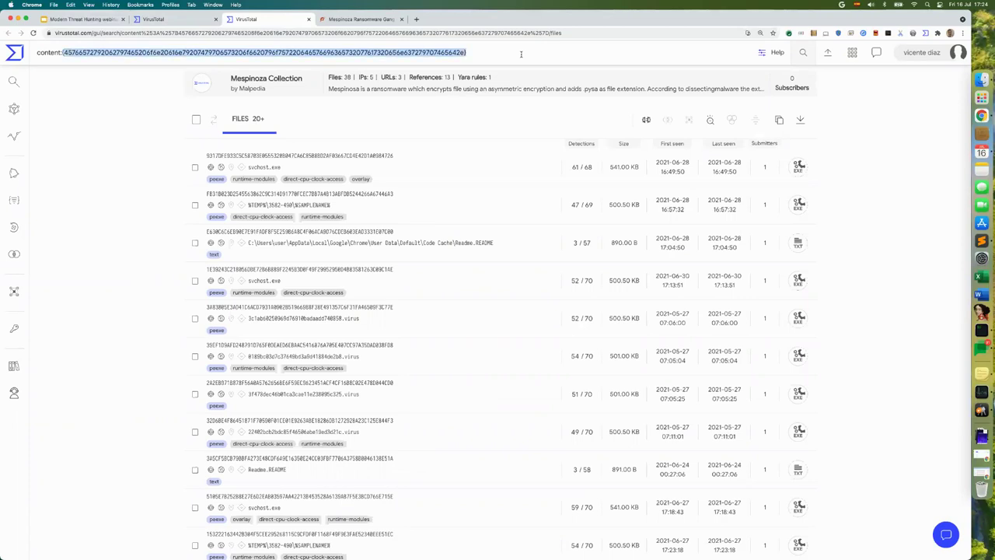
- Refine the content search with type:peexe and fs:2021-06-01+ and run it
click(520, 54)
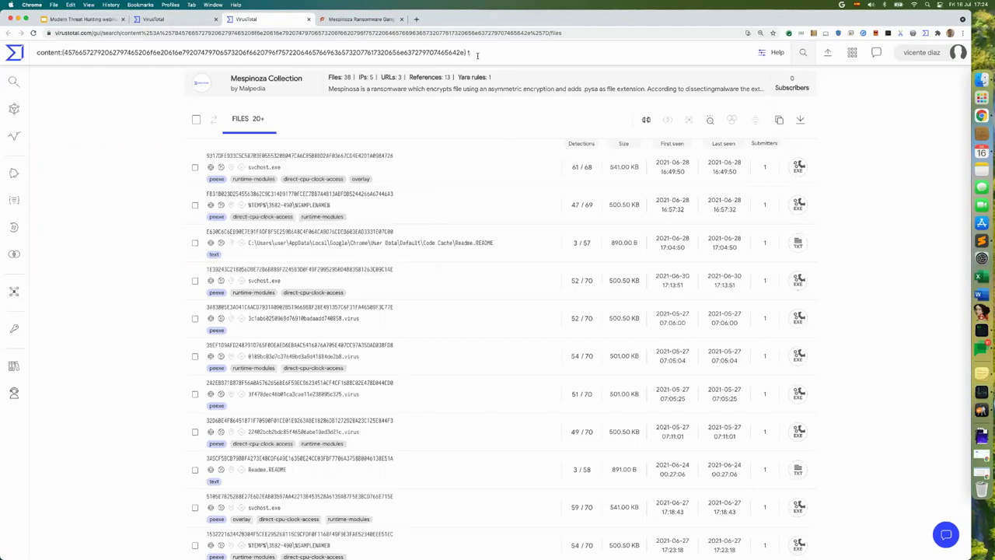
text(ype:peexe fs:2021-06-01+)
key(Return)
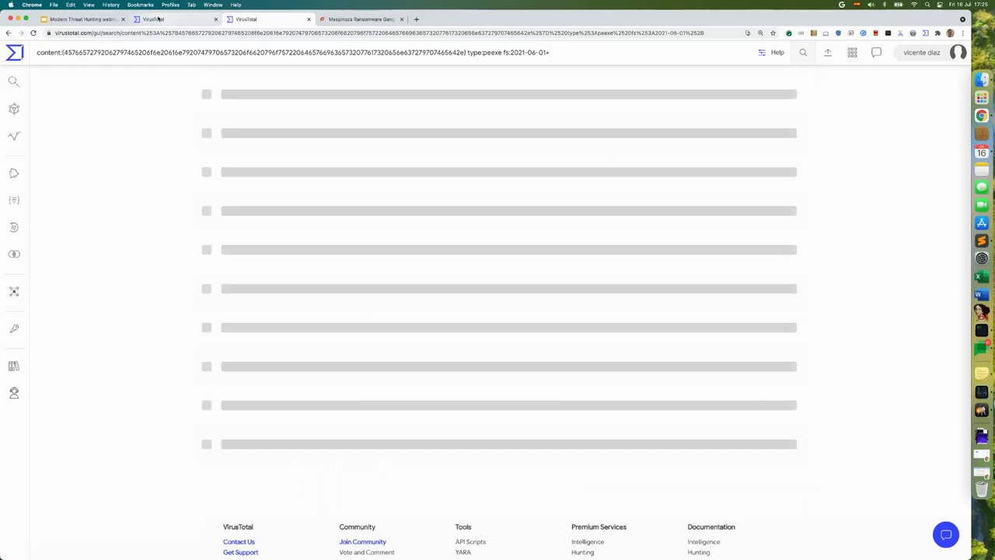
- Highlight the three contact e-mail addresses in the original sample's ransom note strings and return to the refined search
click(158, 17)
scroll(431, 310, down, 1)
drag(484, 325, 360, 305)
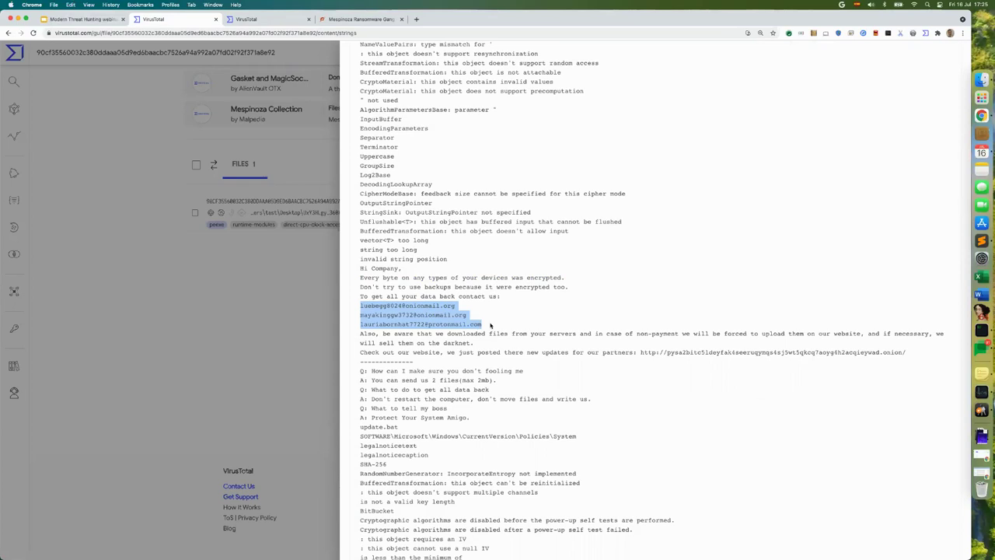
click(265, 20)
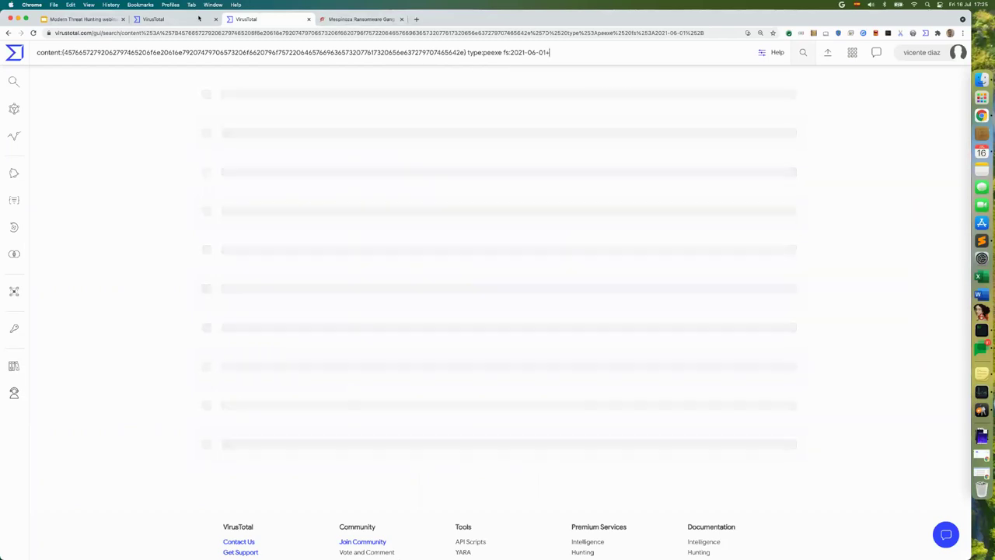
click(168, 24)
click(267, 24)
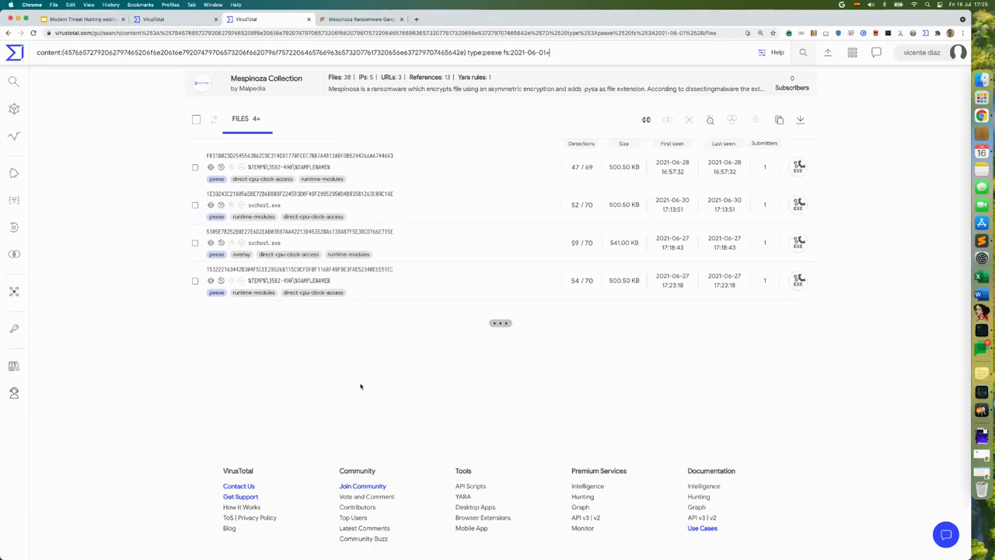
- Highlight the hex pattern in the query and check the detection reports of the first three matching samples
double_click(186, 53)
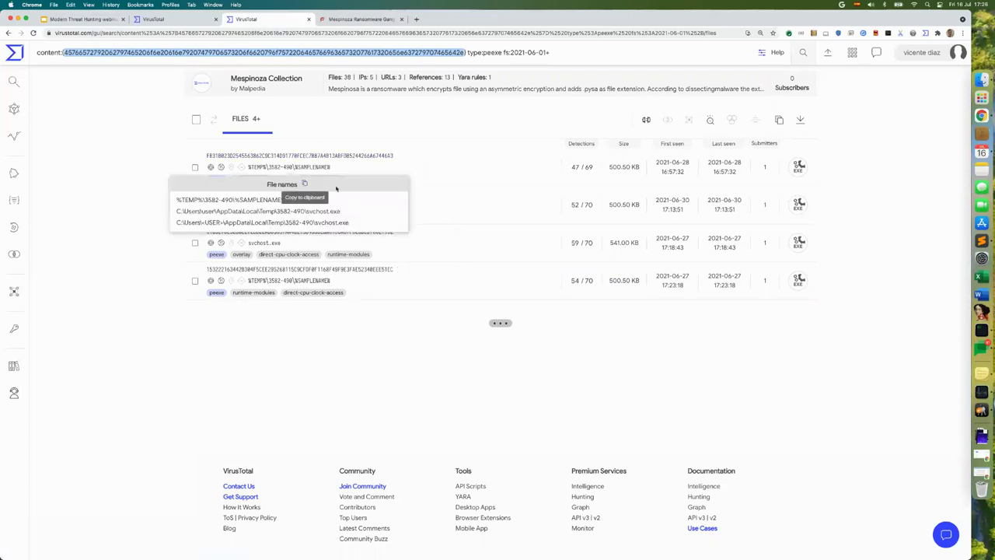
click(360, 157)
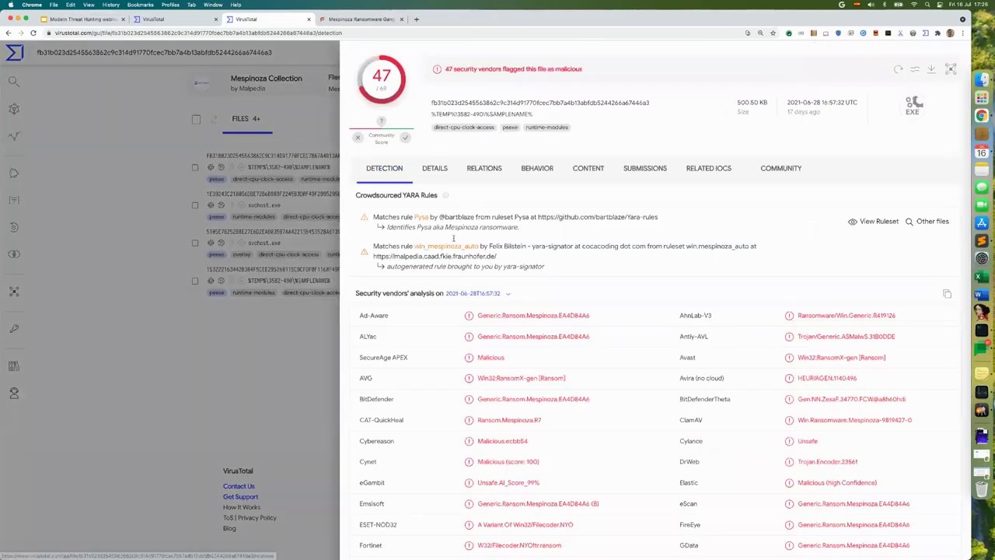
click(305, 193)
click(306, 193)
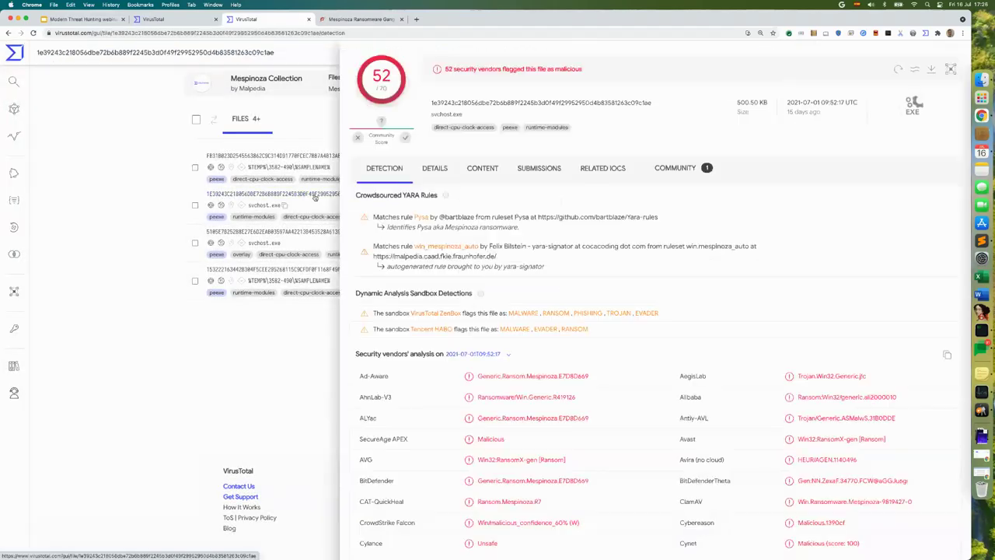
click(315, 237)
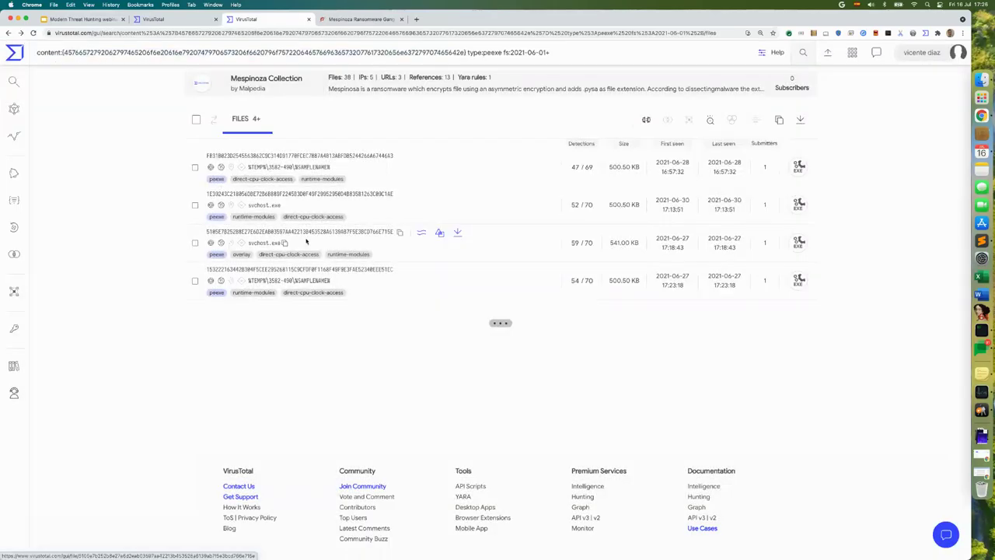
click(315, 237)
click(328, 269)
- Open the fourth sample's detection report, highlight ClamAV's "Win.Ransomware.Mespinoza-9819427-0" verdict, and return to the results list
click(329, 269)
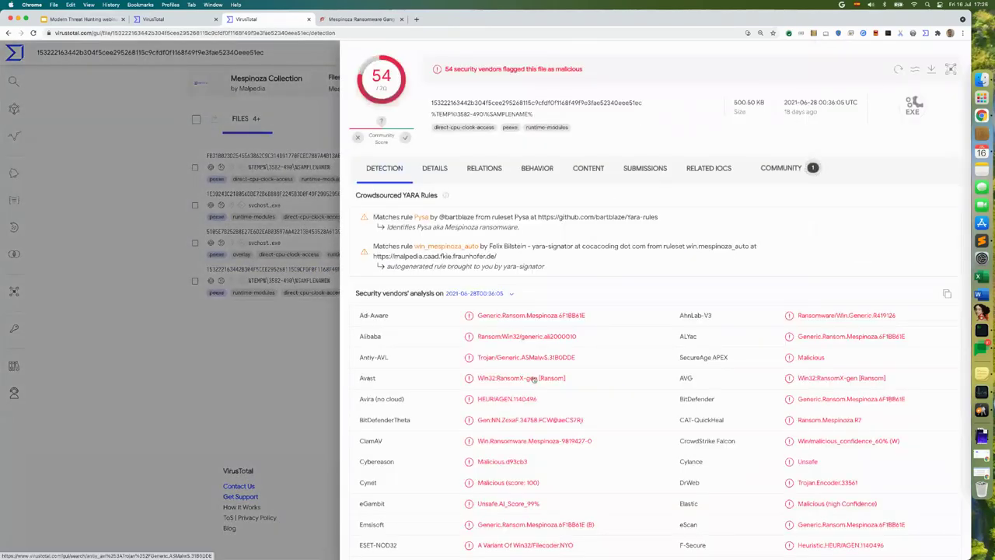
drag(600, 443, 477, 441)
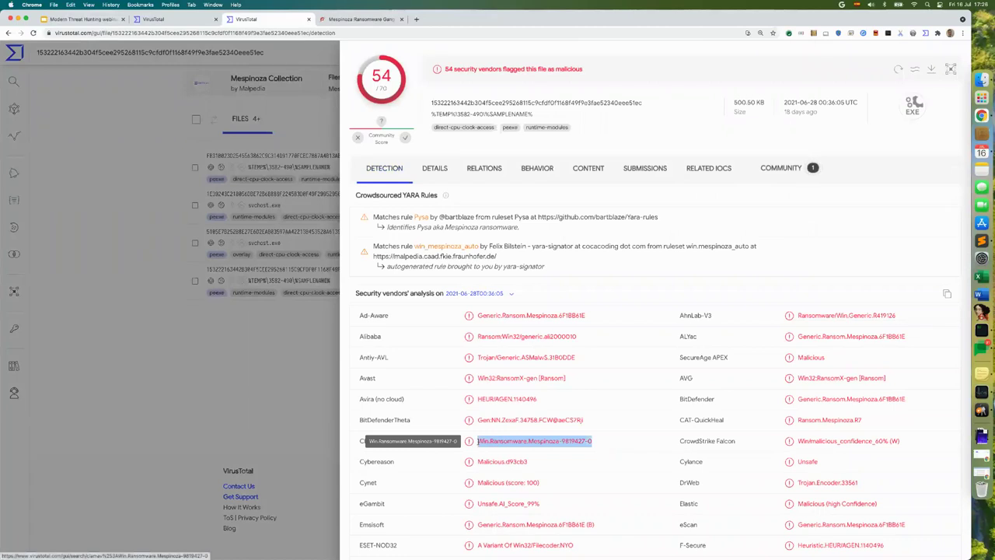
click(265, 319)
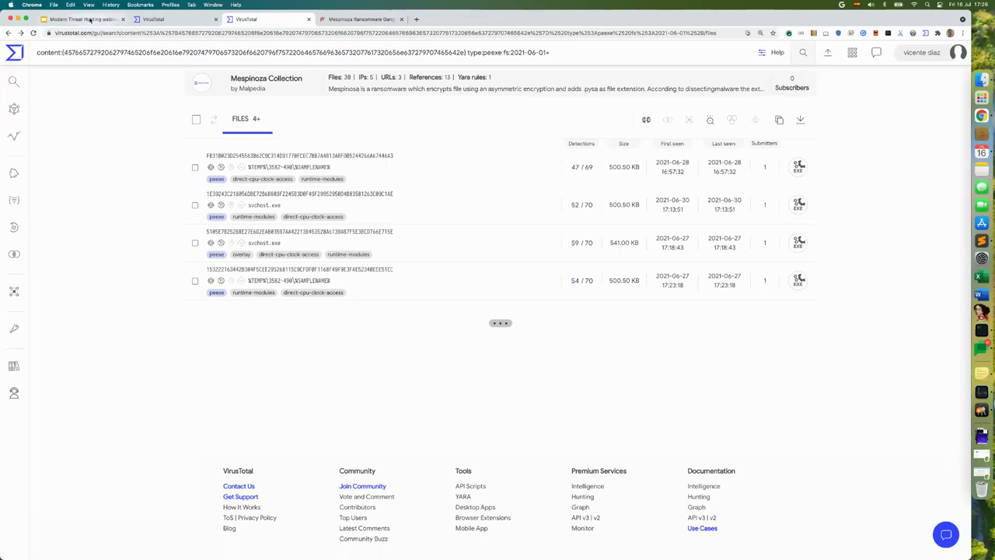
- Switch to the Modern Threat Hunting webinar presentation, start the slideshow and advance to the second VTGrep slide
click(90, 20)
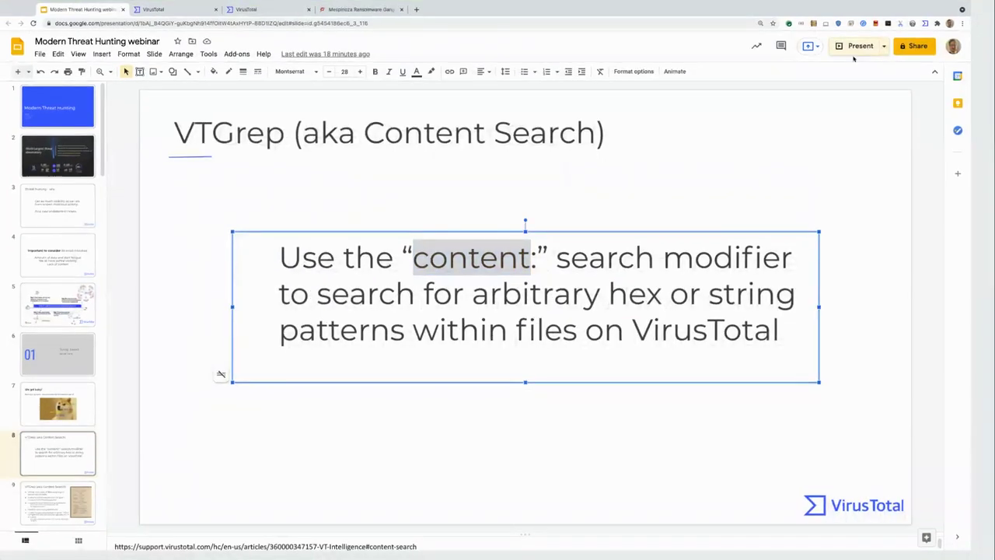
click(854, 58)
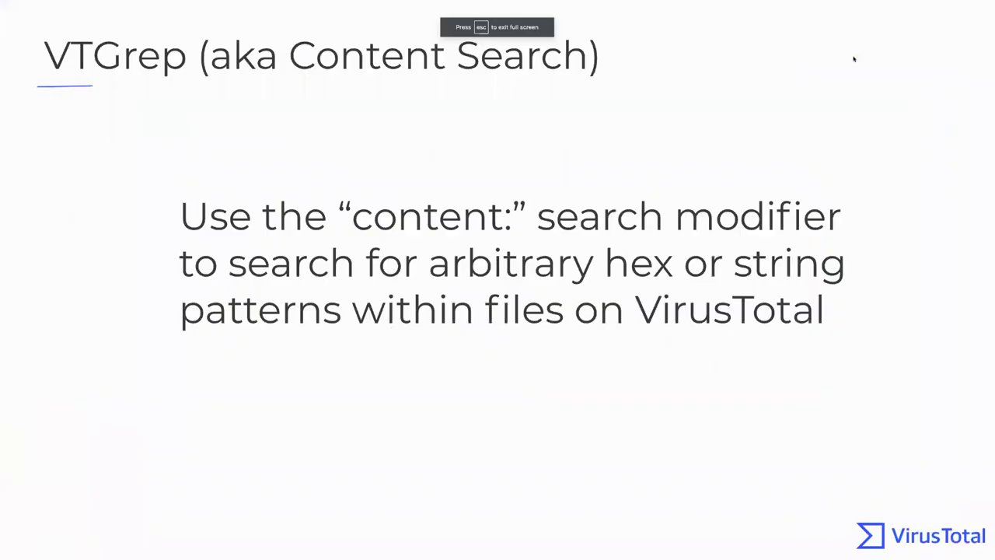
key(Right)
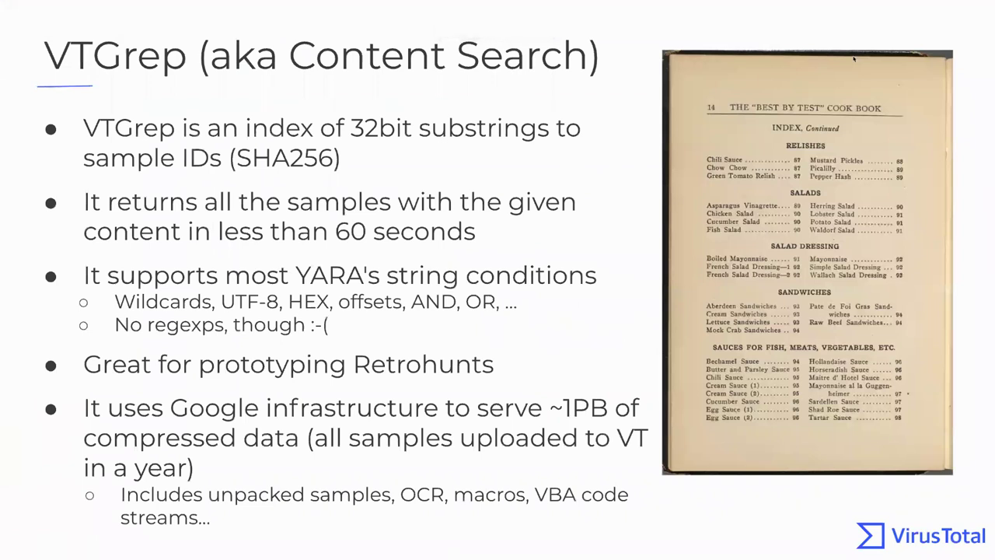
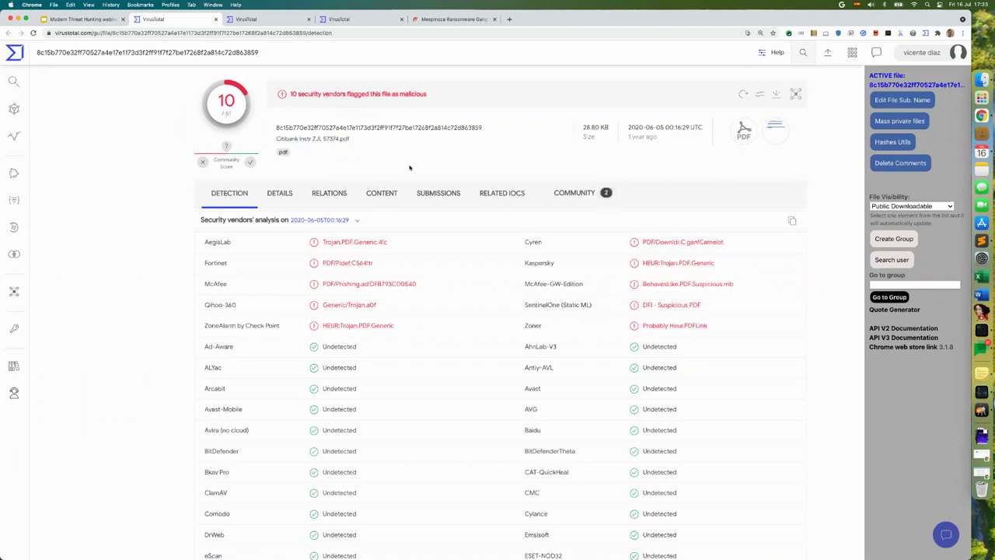
- Hide the extension's side panel and display the interactive content preview of the Citibank PDF sample
click(377, 192)
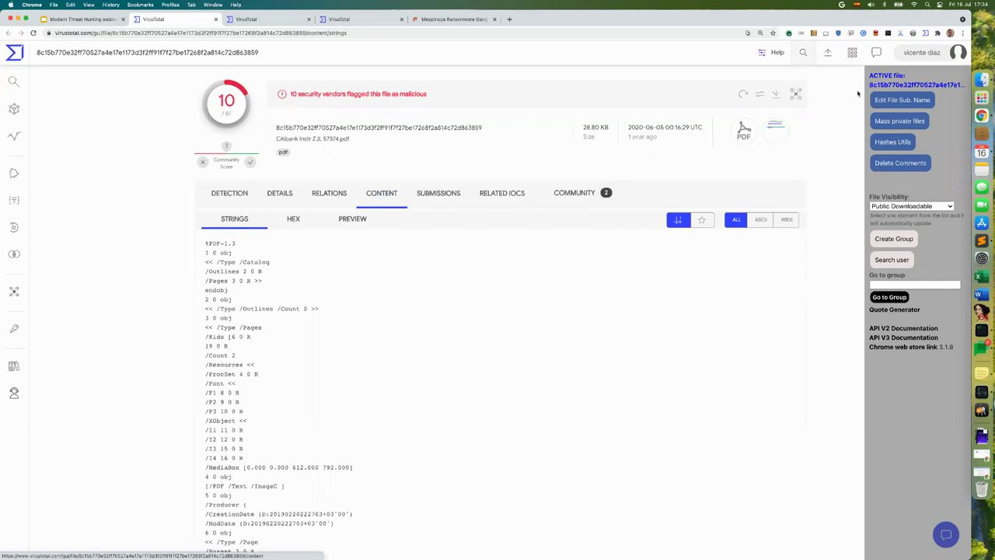
click(925, 34)
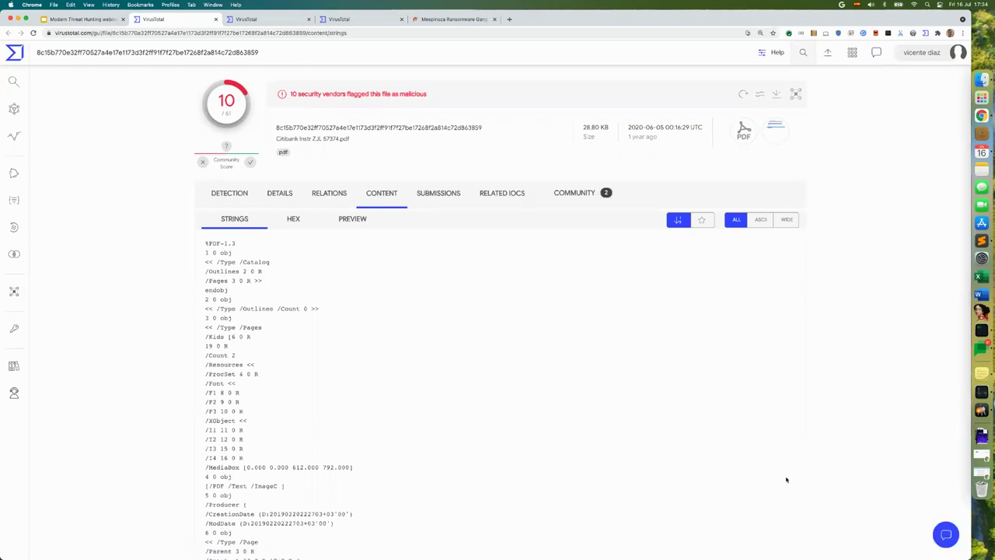
drag(783, 556, 785, 528)
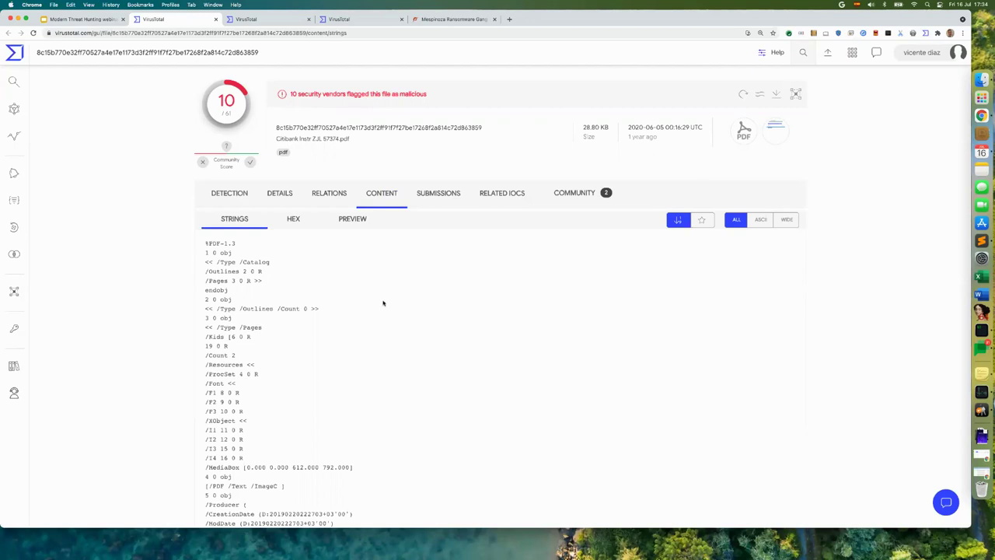
click(350, 220)
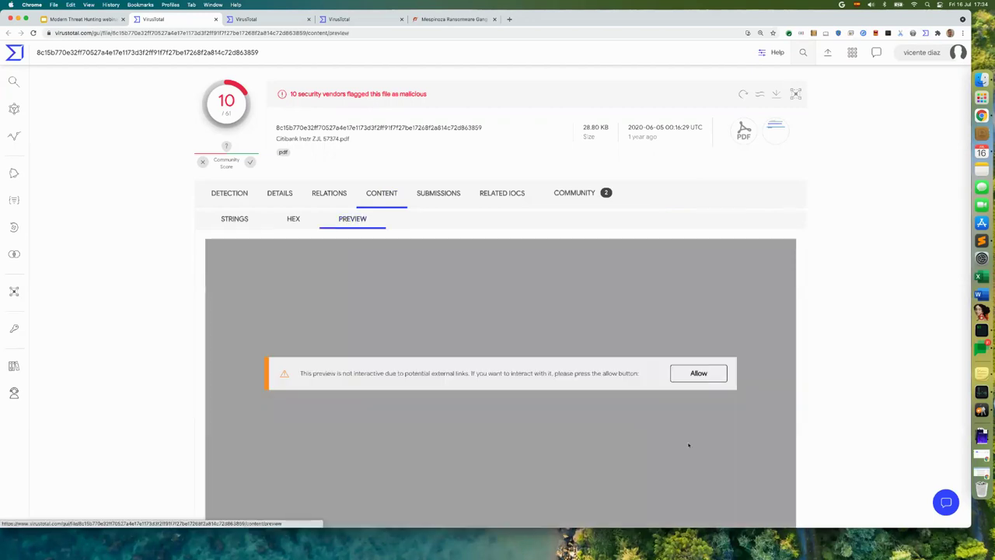
click(698, 373)
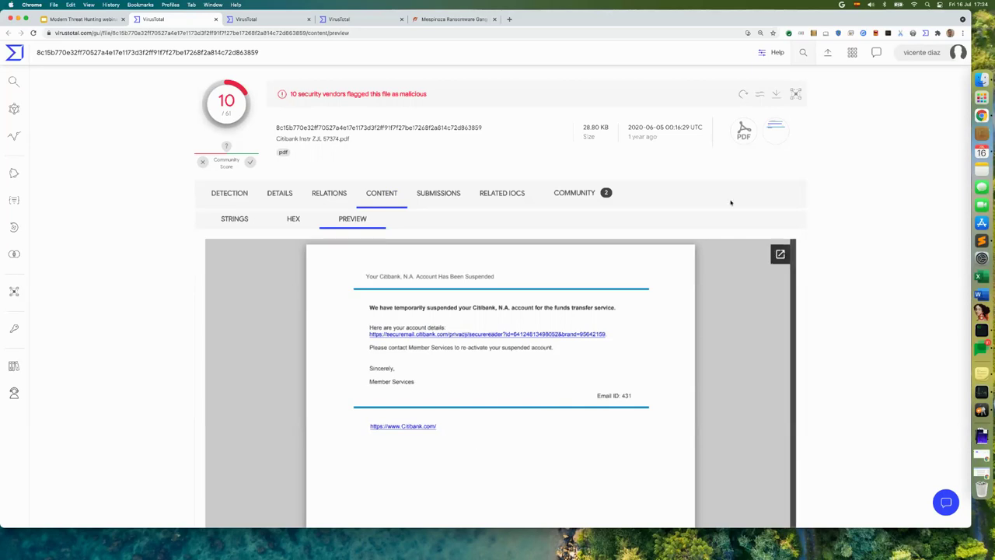
- Search for files with a thumbnail similar to the Citibank PDF's and look through the matches
click(761, 96)
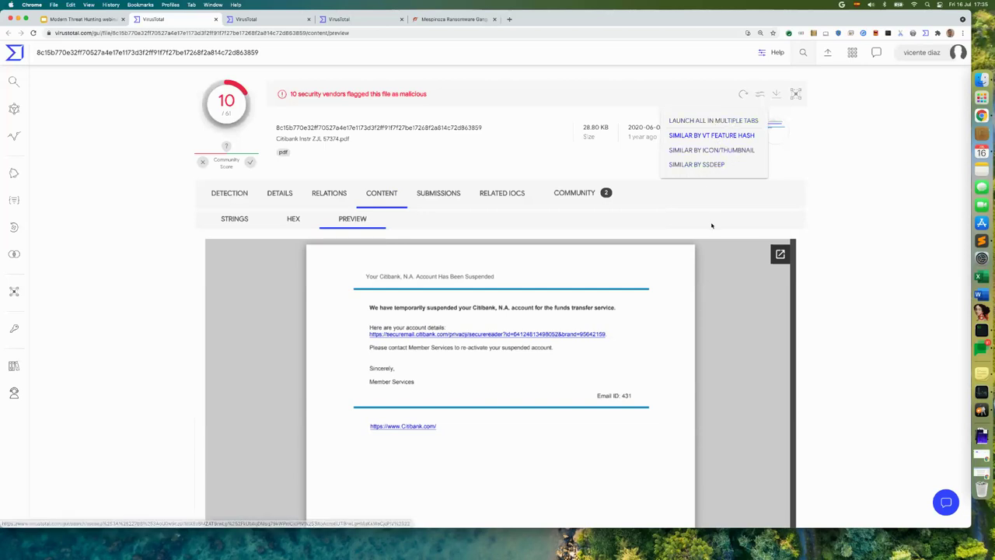
click(779, 189)
click(777, 137)
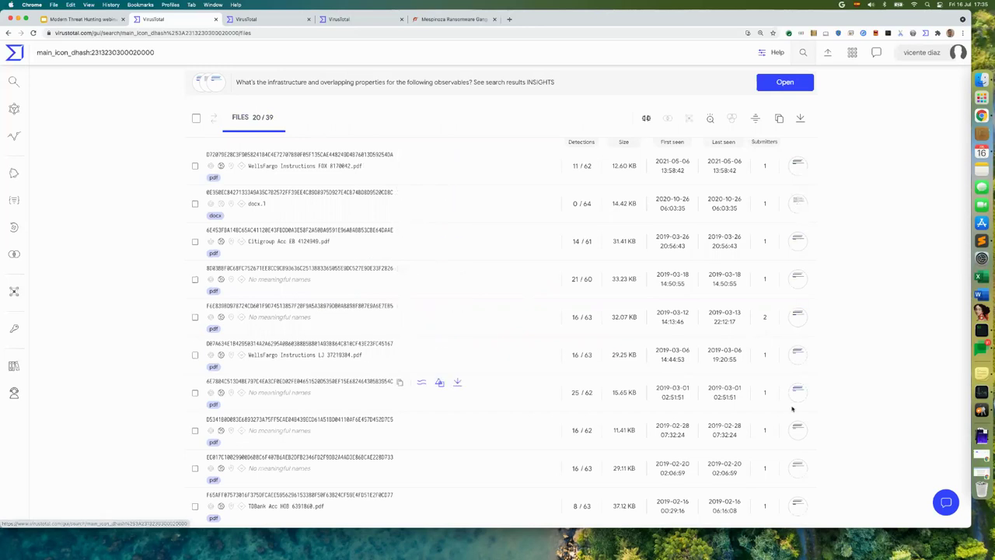
scroll(793, 408, down, 5)
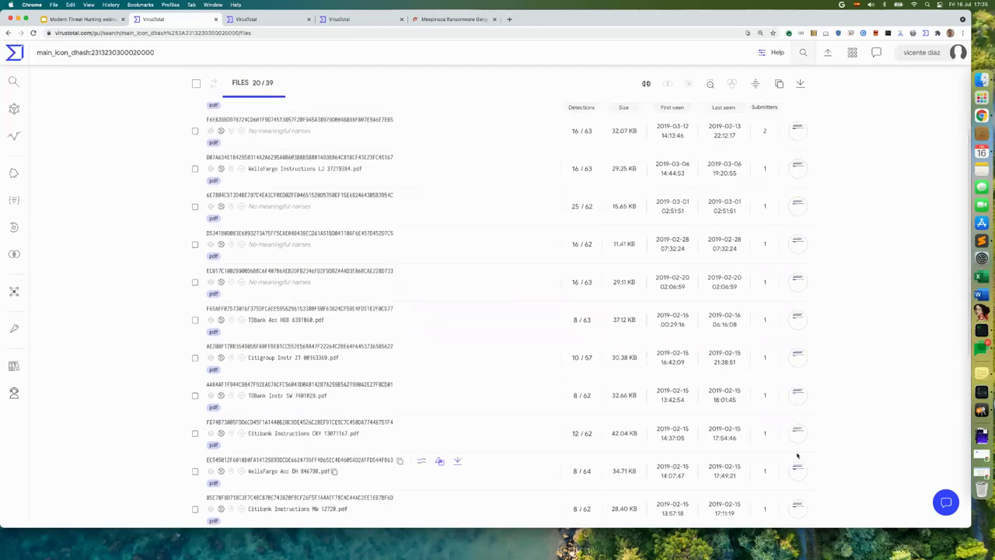
scroll(797, 457, up, 5)
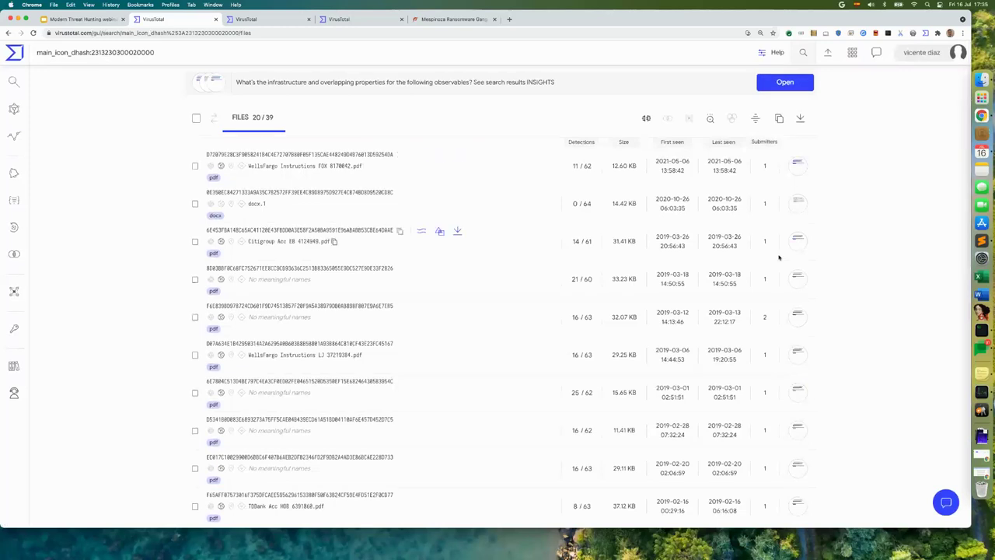
- Preview the content of the "WellsFargo Instructions FDX 8170042.pdf" match and return to the results list
click(320, 155)
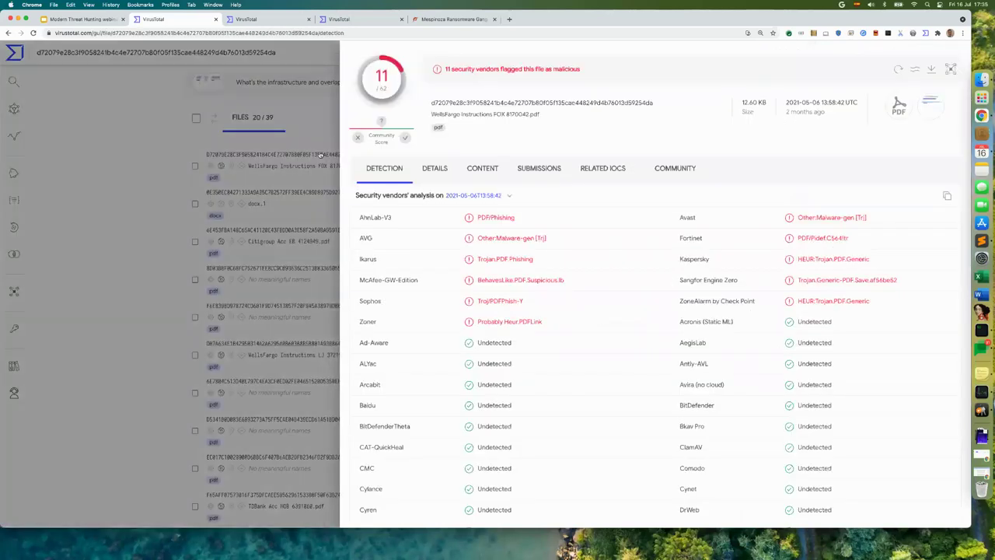
click(590, 169)
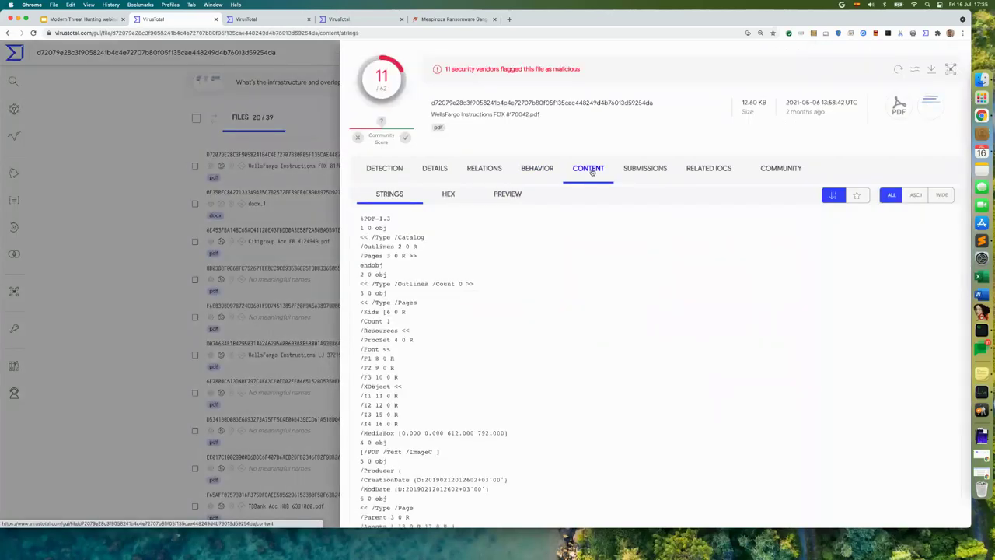
click(508, 195)
click(859, 349)
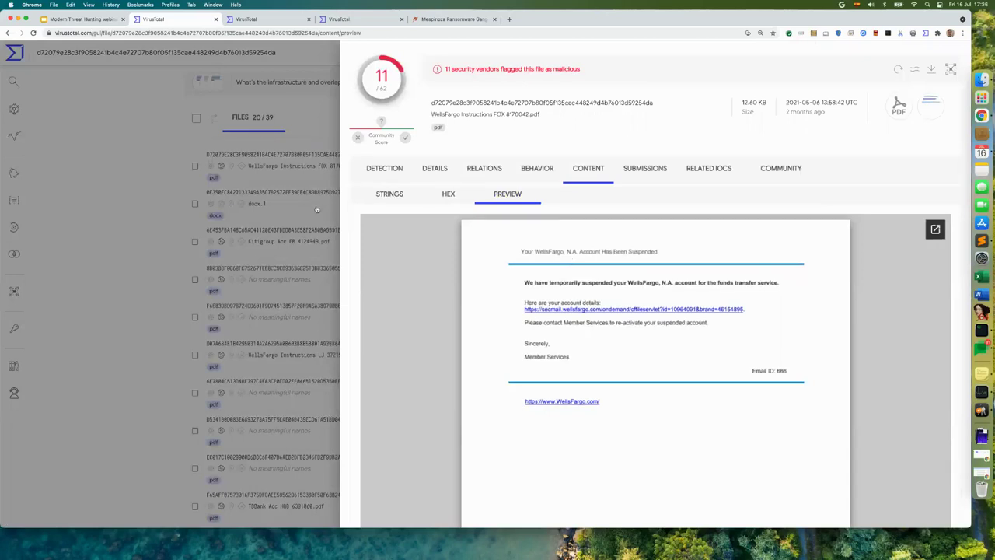
click(154, 117)
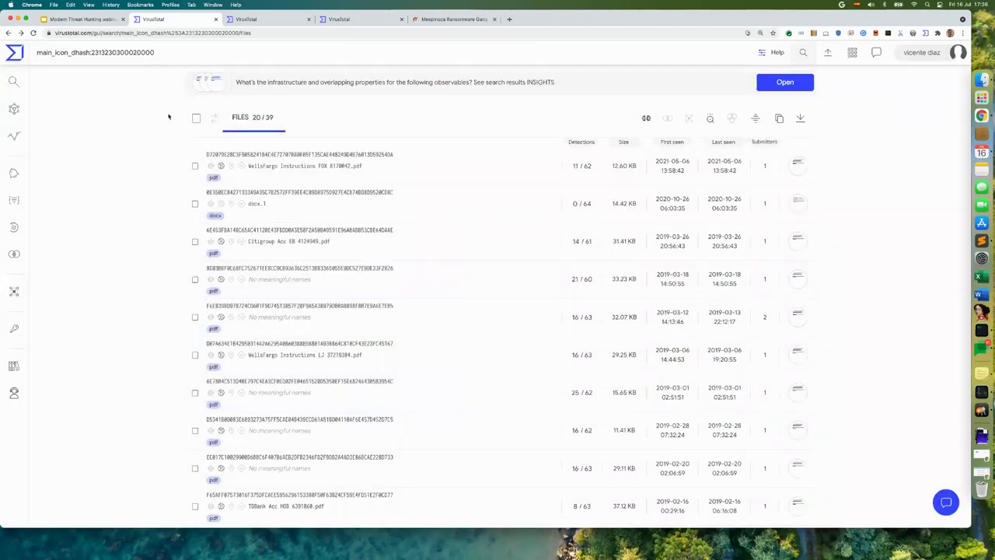
- Switch to the Modern Threat Hunting webinar presentation and open the sample's detection link from the "What is similarity" slide's speaker notes
click(102, 20)
scroll(67, 366, down, 3)
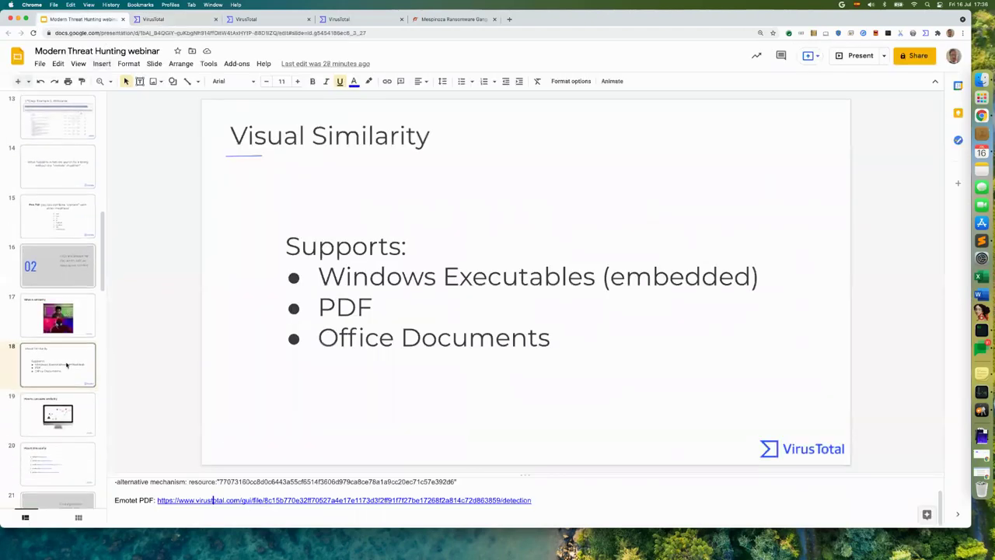
click(66, 406)
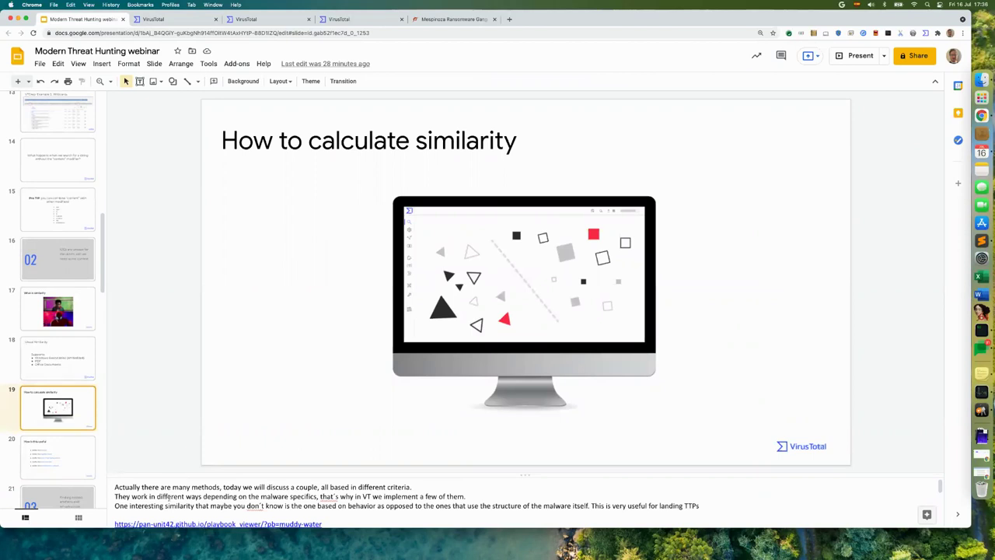
click(57, 300)
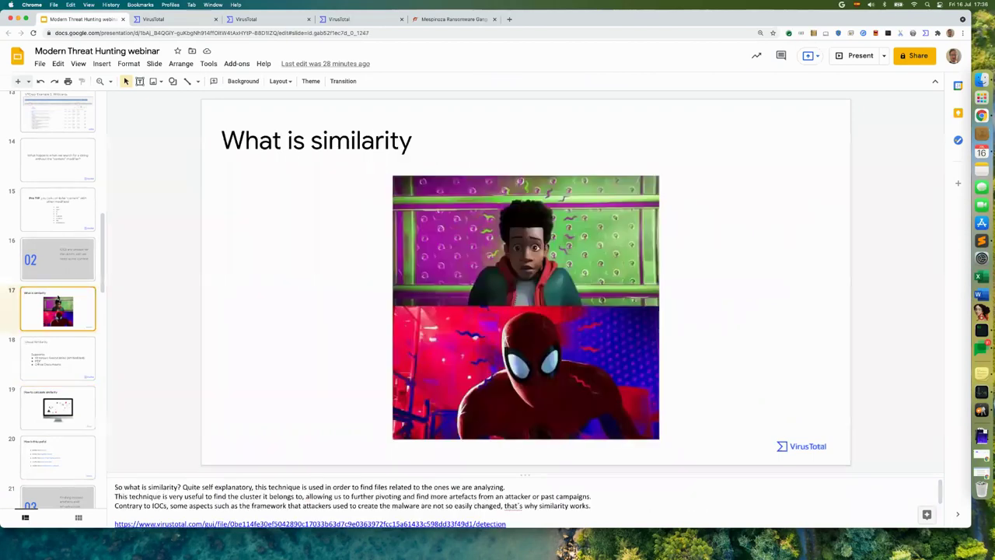
scroll(322, 495, down, 3)
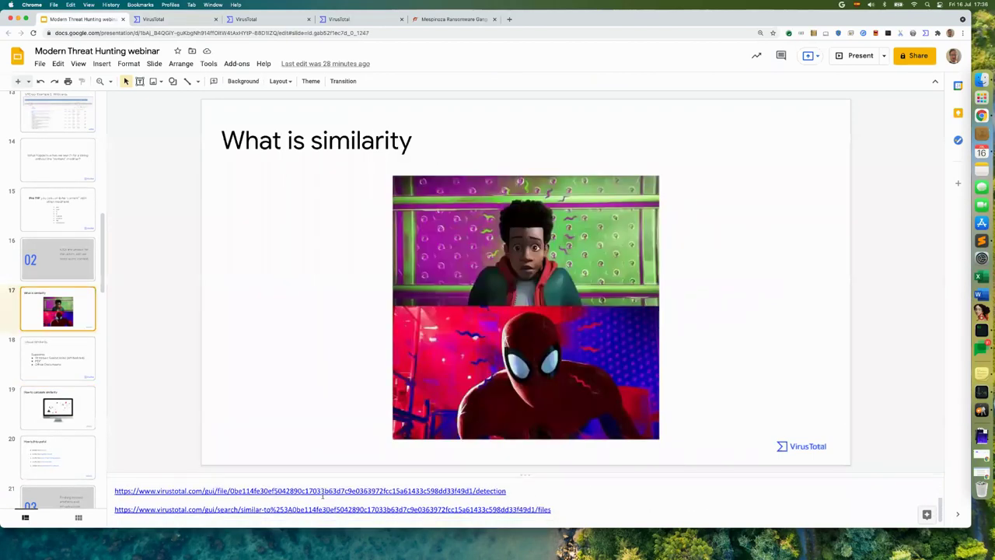
click(300, 483)
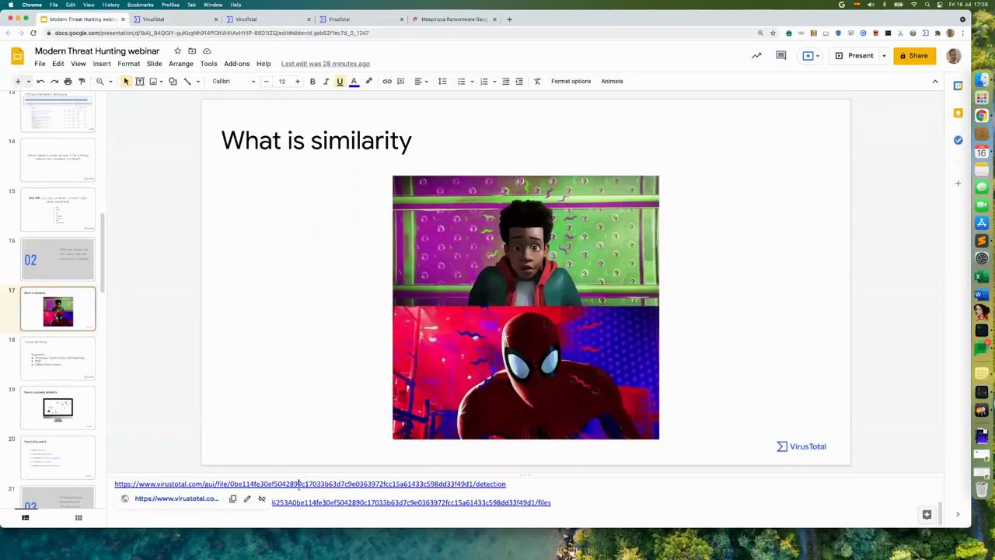
click(202, 499)
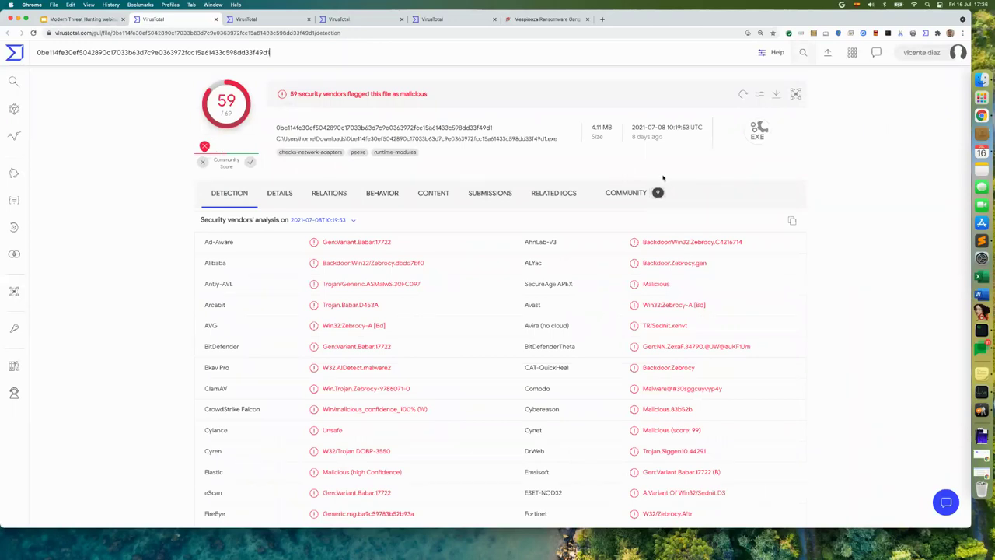
- Open the sample's community information, hide the extension's side panel and highlight the first comment's "#malware #Zebrocy" tags
click(626, 193)
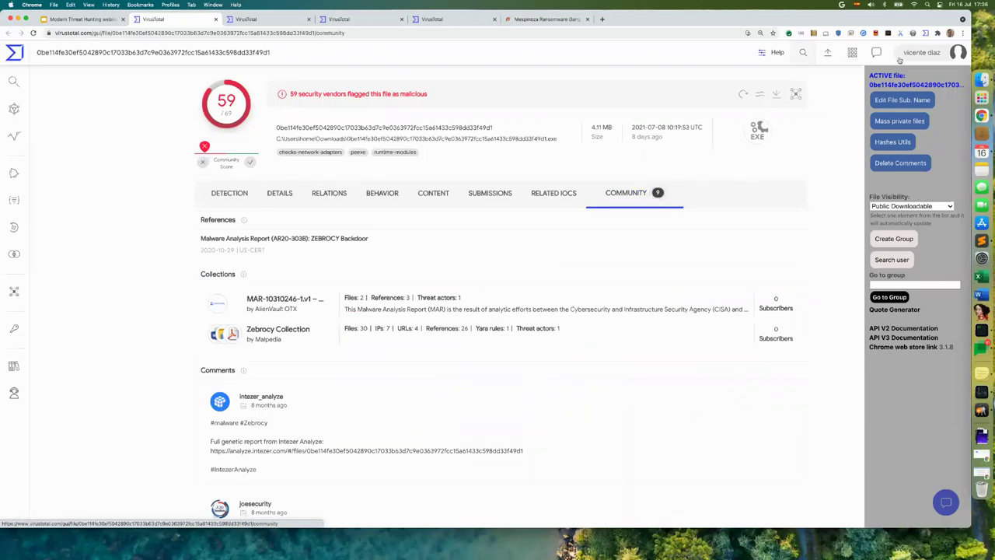
click(924, 34)
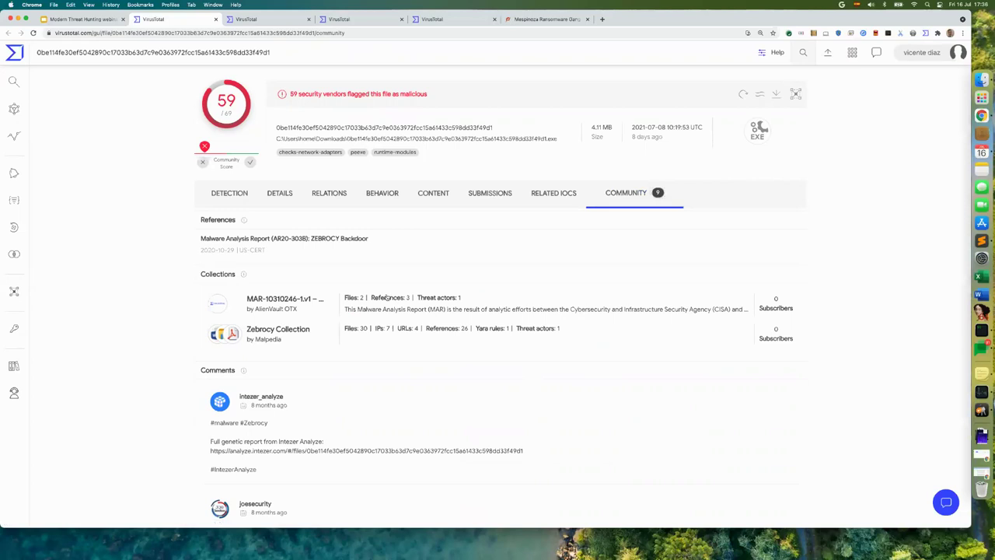
scroll(345, 384, down, 1)
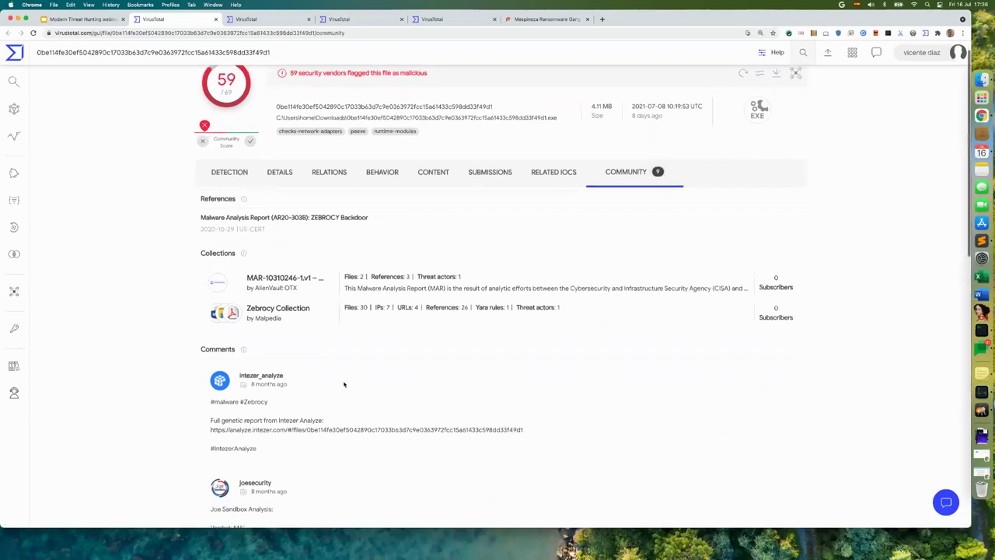
triple_click(253, 400)
click(271, 401)
triple_click(254, 399)
click(272, 405)
- Read through the remaining community comments and highlight the CYBERCOM_Malware_Alert text describing the implant's victims
scroll(272, 405, down, 1)
scroll(272, 405, down, 3)
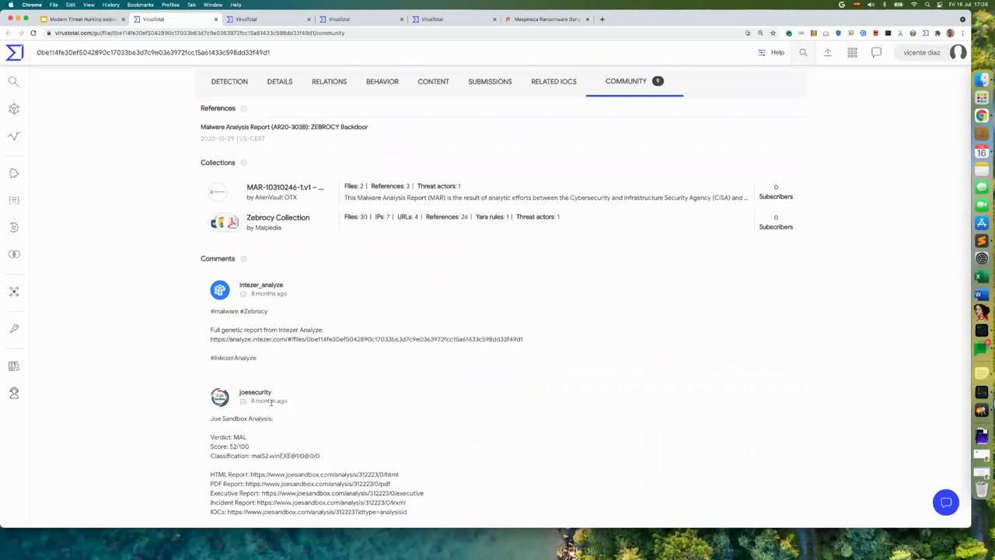
scroll(271, 402, down, 7)
scroll(272, 403, down, 8)
scroll(271, 402, up, 20)
scroll(280, 392, down, 17)
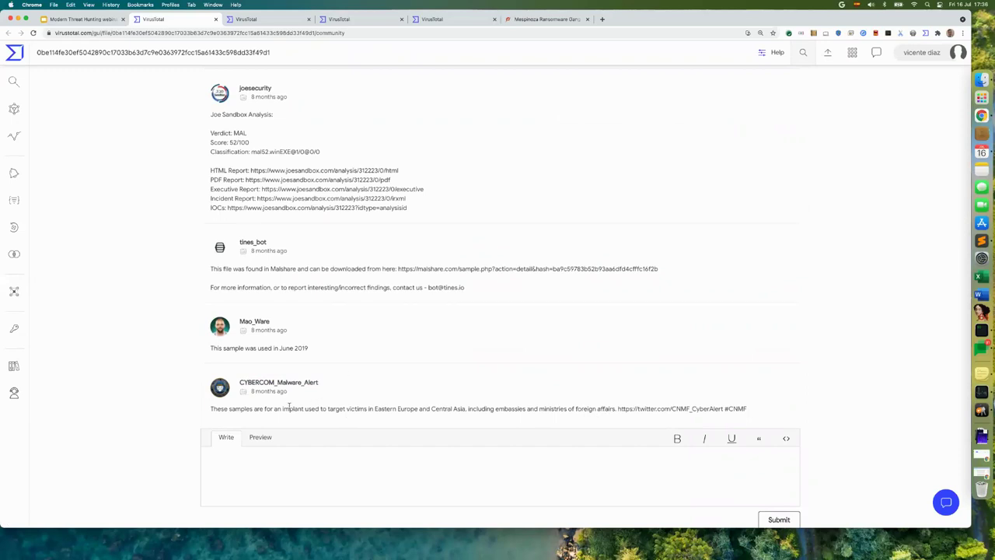
drag(282, 409, 437, 409)
click(470, 410)
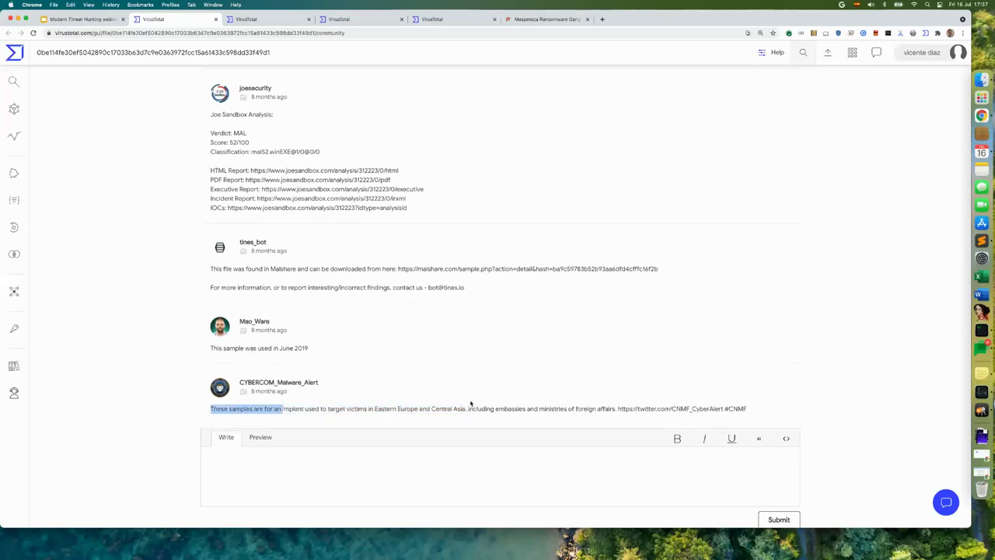
- Launch all of the sample's similar-file searches in multiple tabs
scroll(471, 404, up, 5)
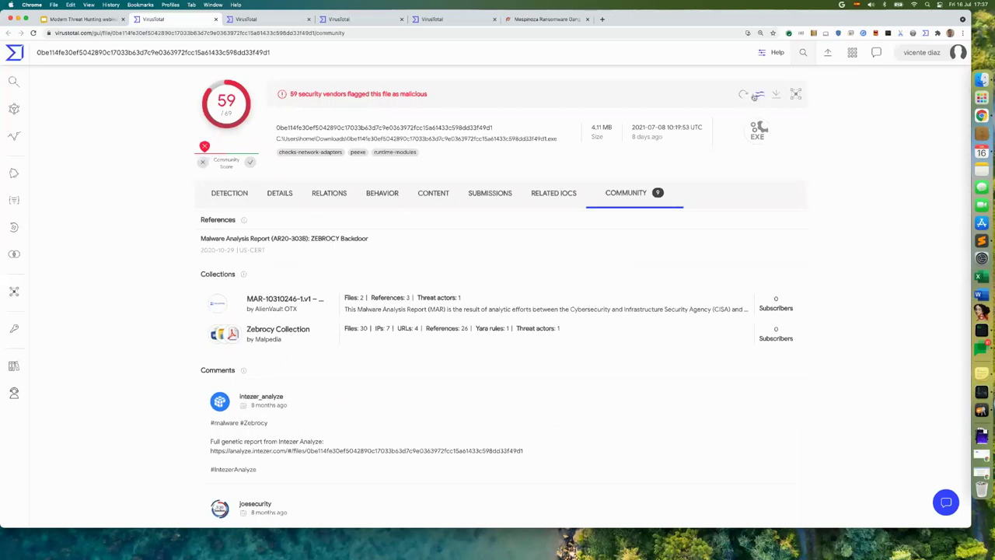
click(760, 95)
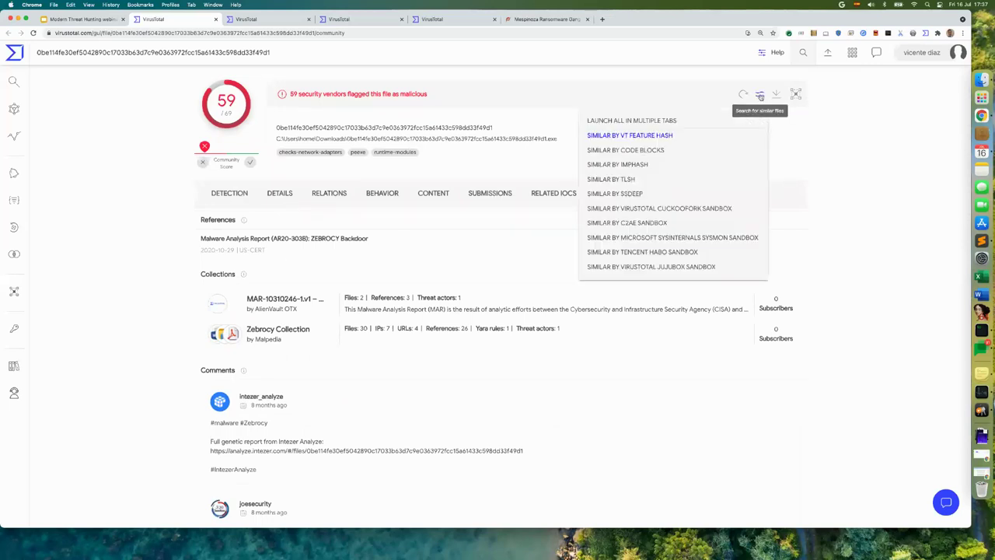
click(629, 121)
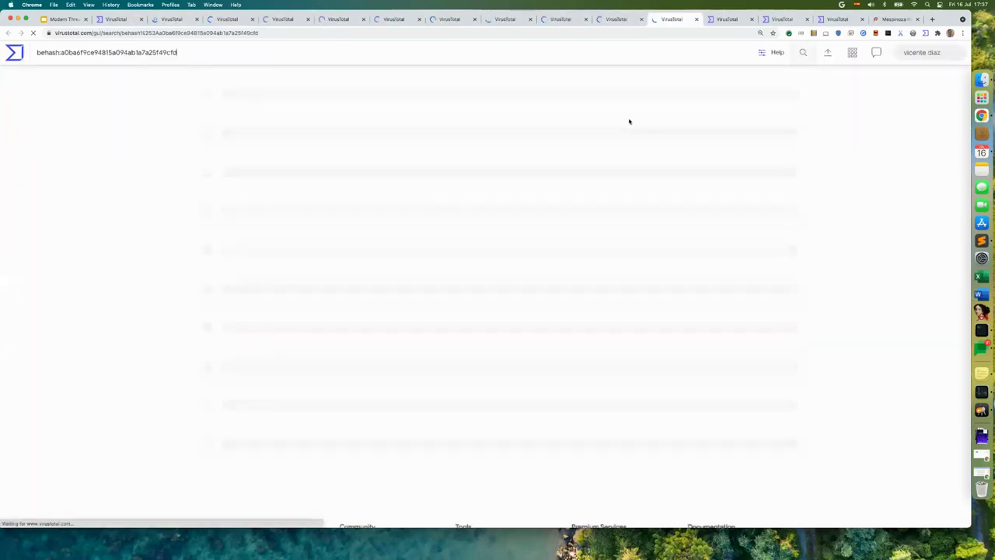
- Close the leftover tabs from the thumbnail and Mespinoza investigations and return to the Zebrocy sample's report
click(726, 21)
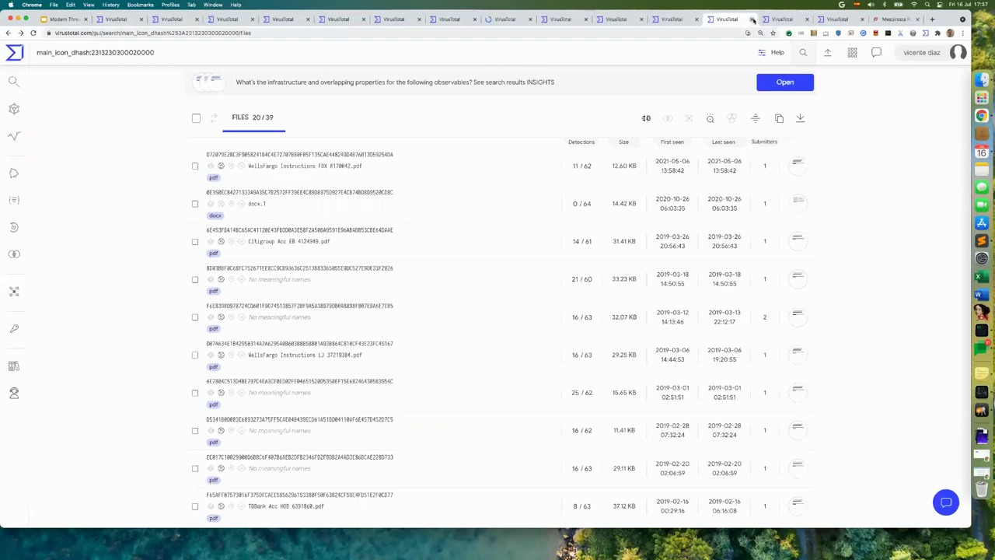
click(752, 21)
click(752, 21)
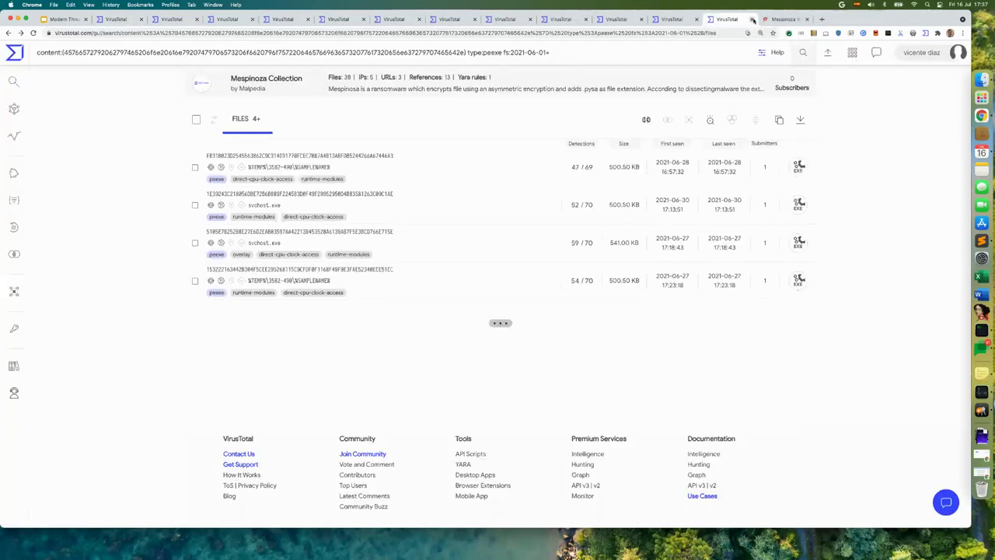
click(752, 21)
click(753, 21)
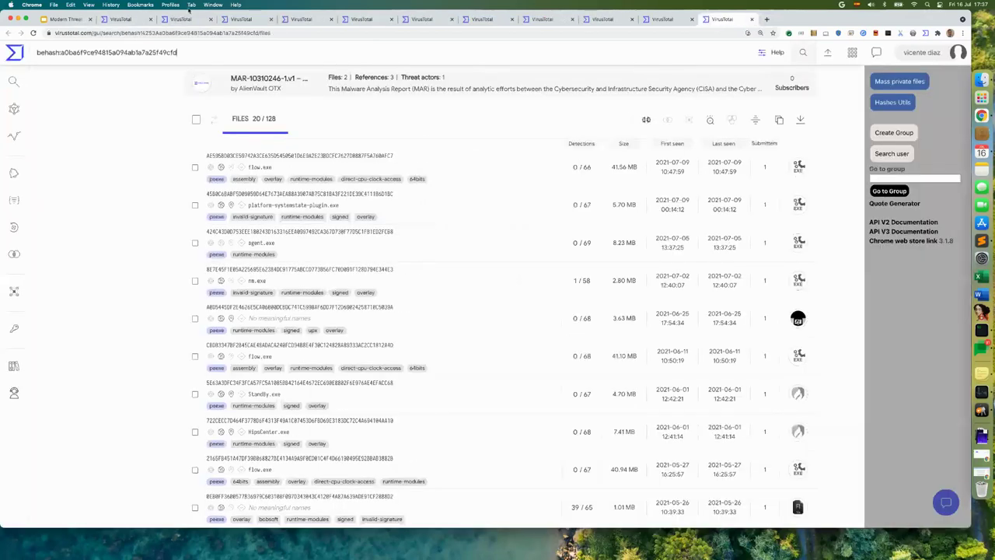
click(128, 21)
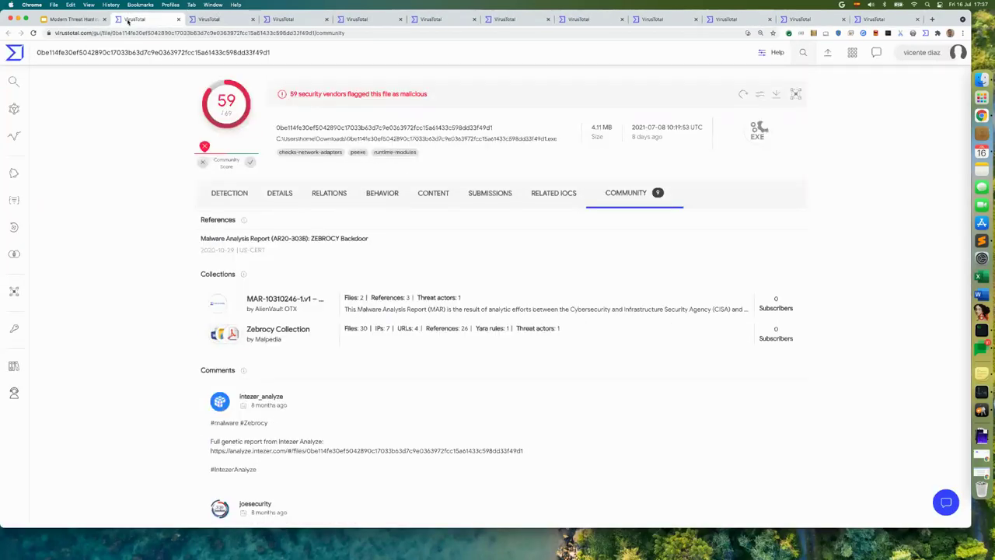
- View the sample's similarity results by VT feature hash and by code blocks, hiding the extension's side panel on both pages
click(200, 21)
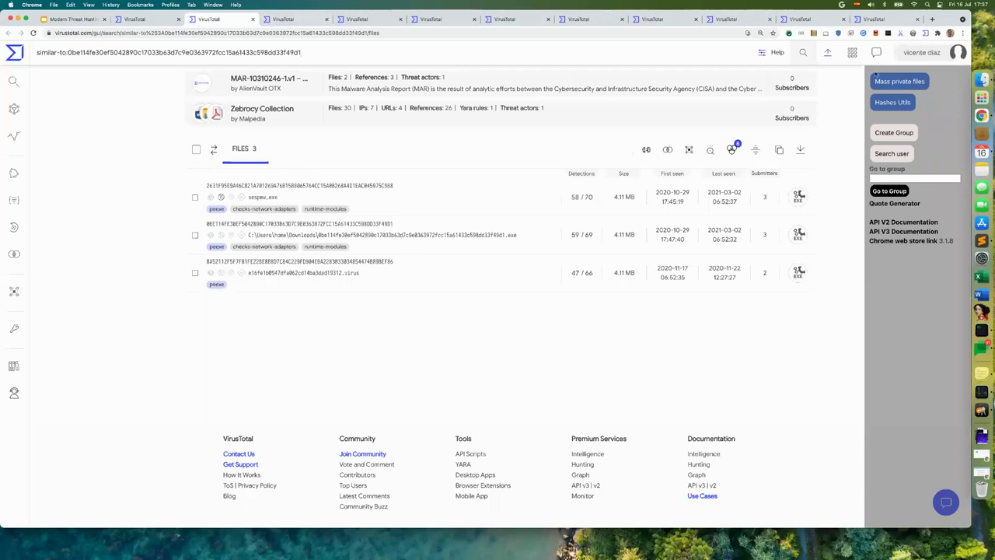
click(925, 34)
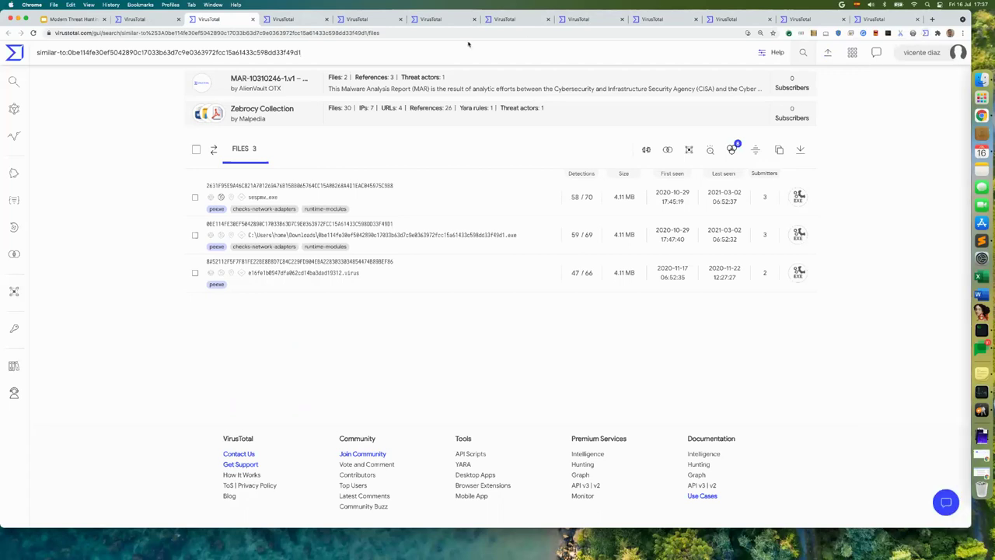
click(287, 20)
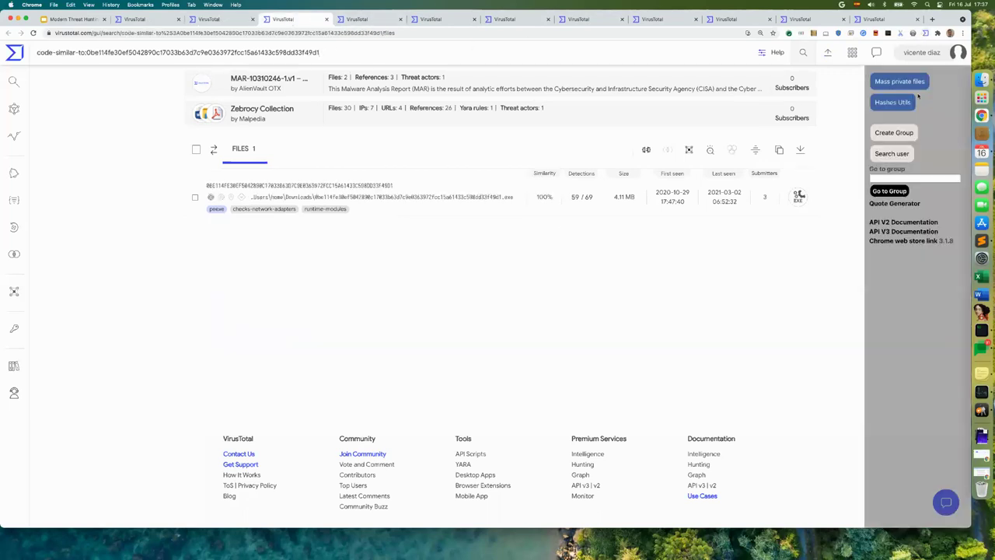
click(925, 35)
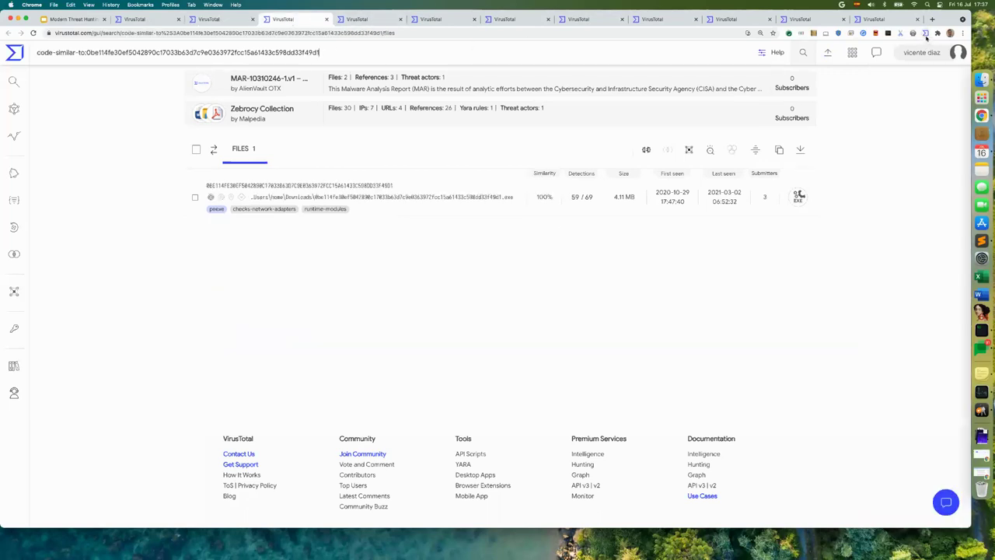
- View the similarity results by imphash, TLSH and ssdeep, hiding the extension's side panel on each page
click(404, 16)
click(928, 35)
key(ctrl+Tab)
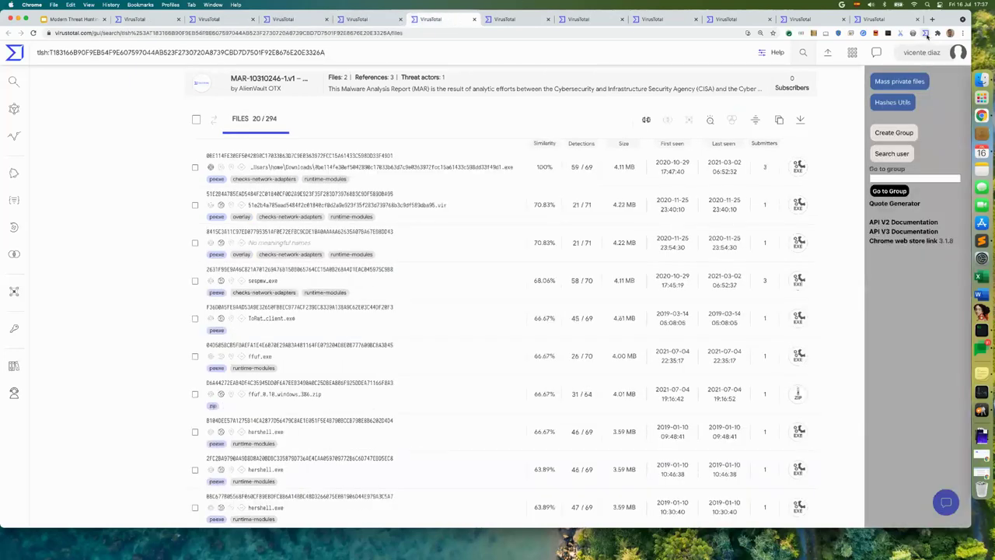
click(926, 34)
click(501, 25)
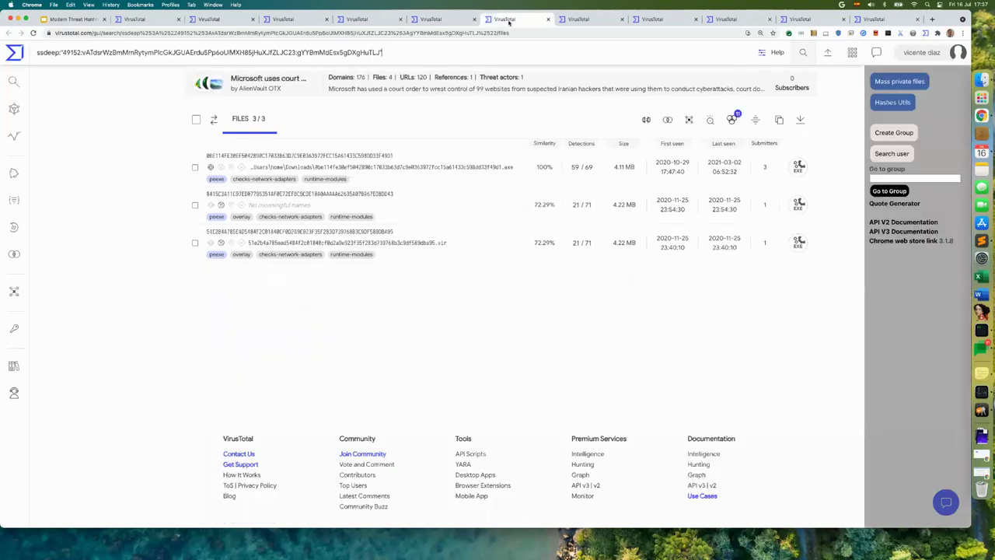
click(926, 34)
- Go through the five sandbox behavior-hash (behash) result pages, hiding the extension's side panel on the first four
click(590, 21)
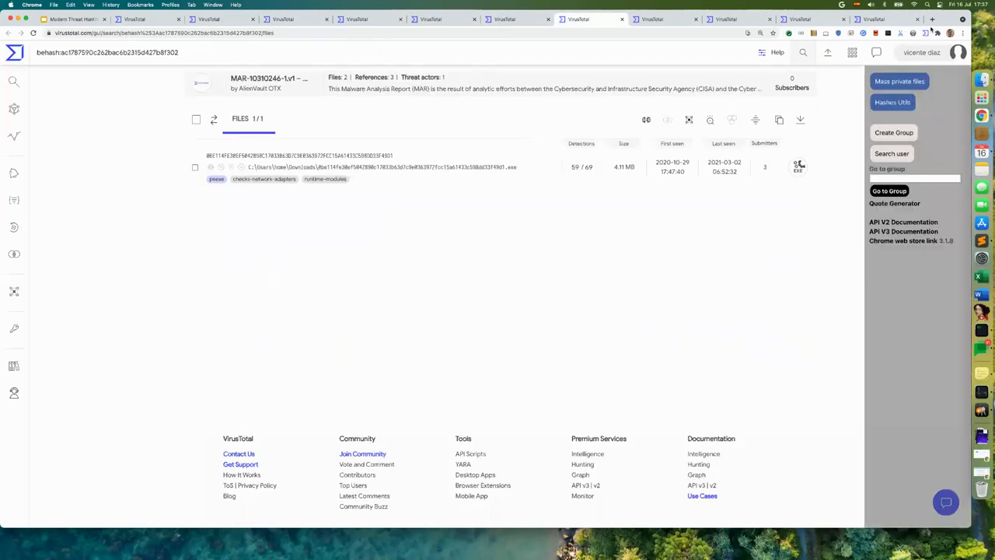
click(927, 33)
click(657, 19)
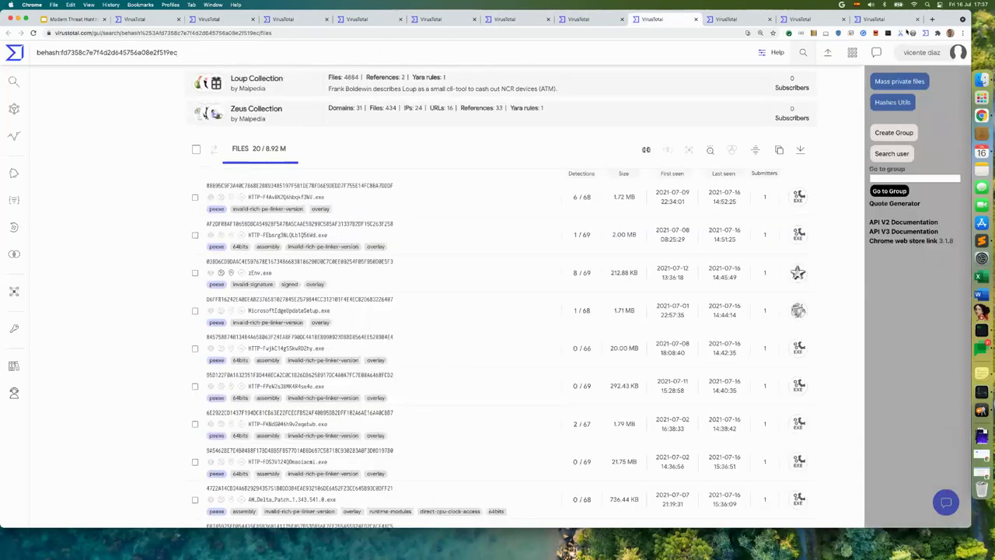
click(926, 34)
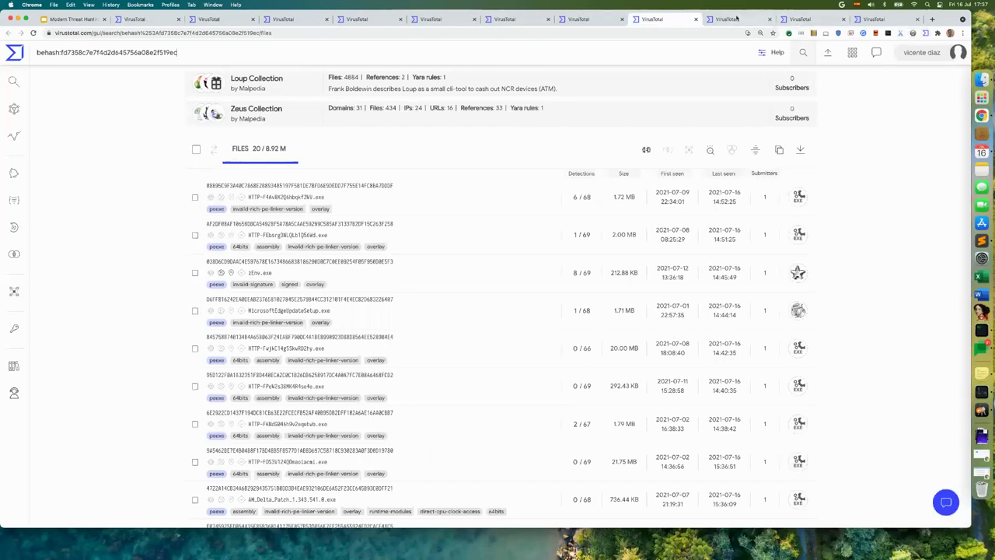
click(736, 17)
click(926, 34)
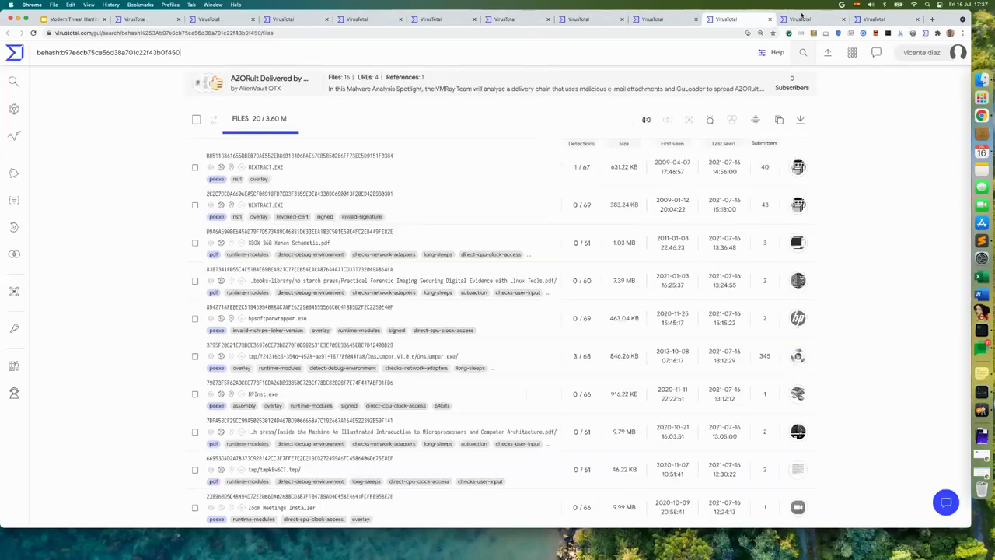
click(801, 17)
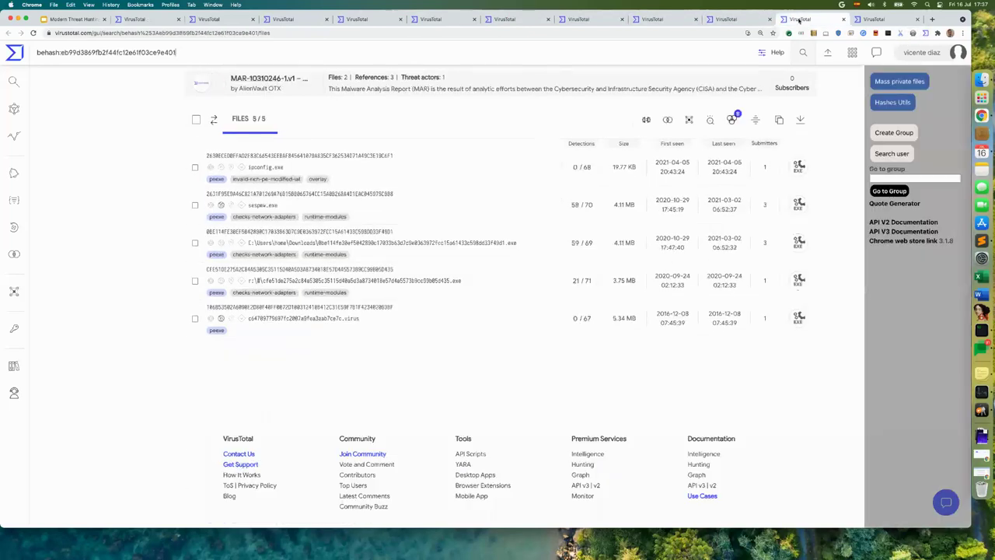
click(925, 35)
click(879, 21)
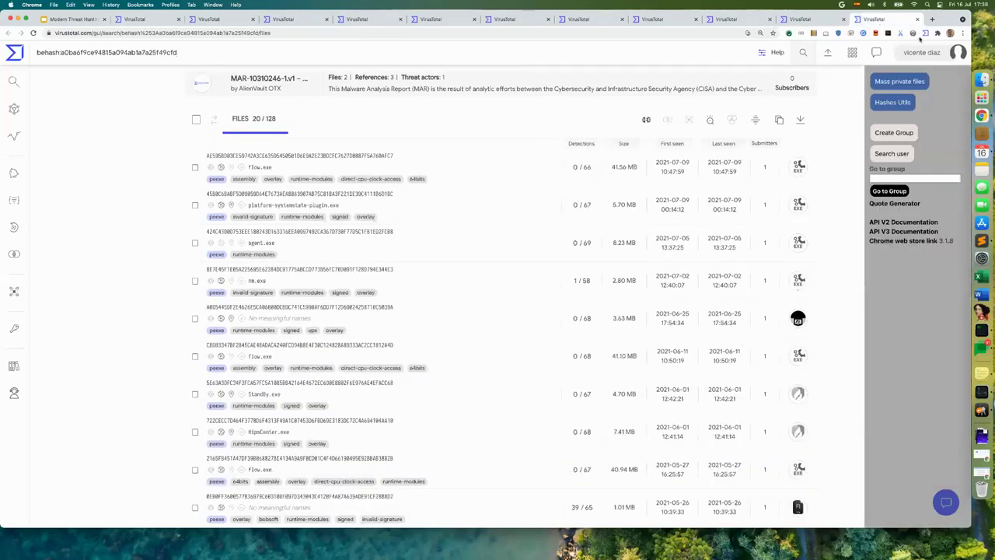
- Hide the extension's side panel on the last behash page and return to the VT feature hash (similar-to) results
click(925, 35)
click(161, 20)
click(205, 21)
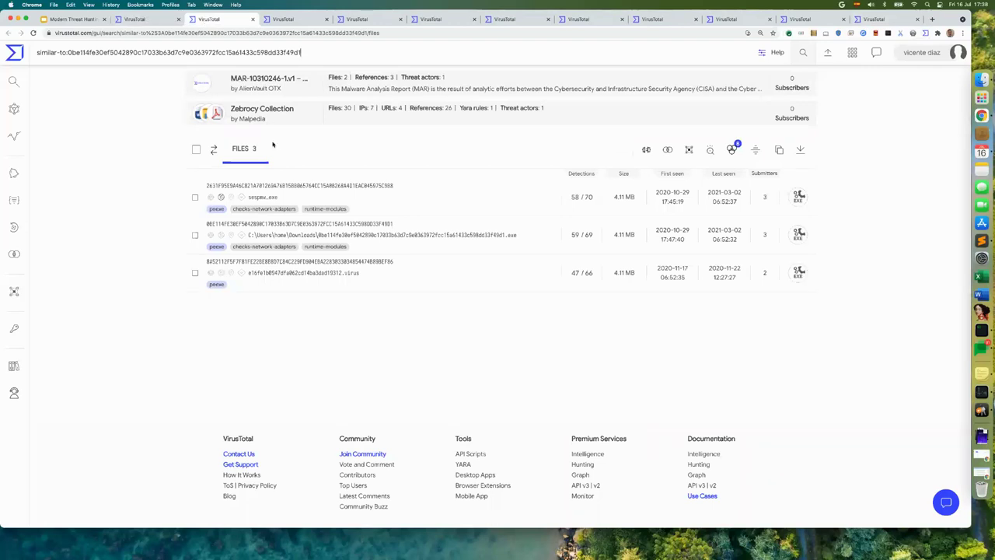
- Compare the similar-to results with the original Zebrocy report, checking the listed hashes and the first-seen date of sespmw.exe
drag(68, 53, 35, 55)
click(245, 349)
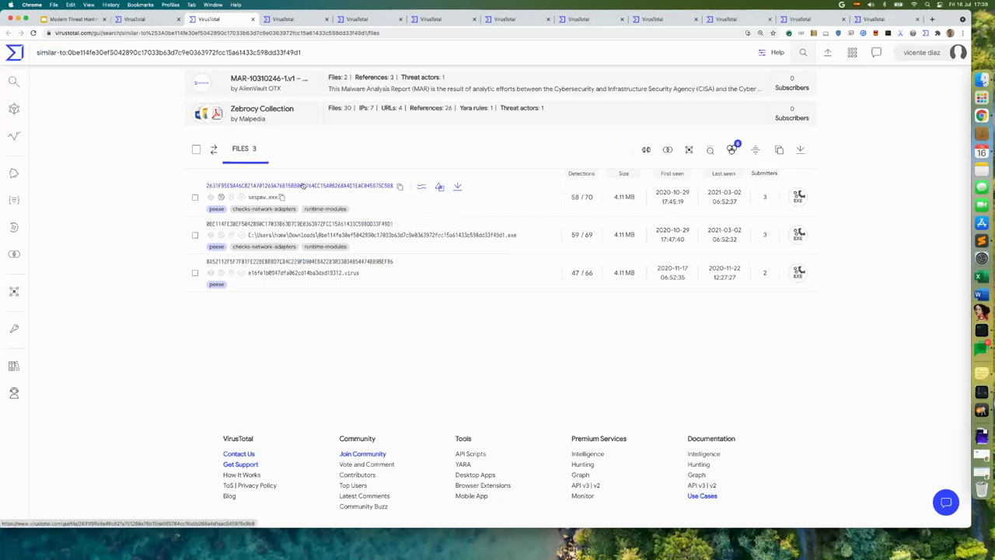
click(137, 21)
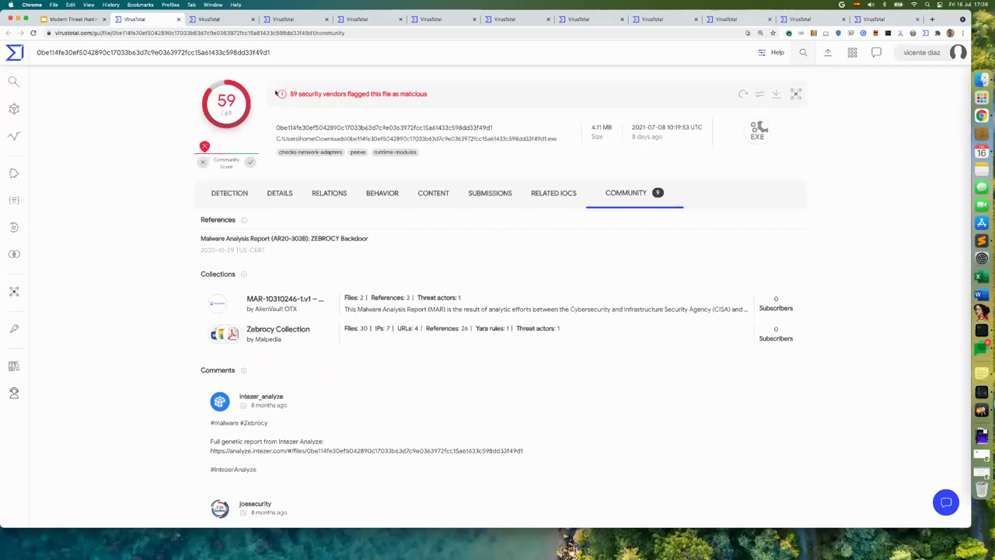
click(225, 20)
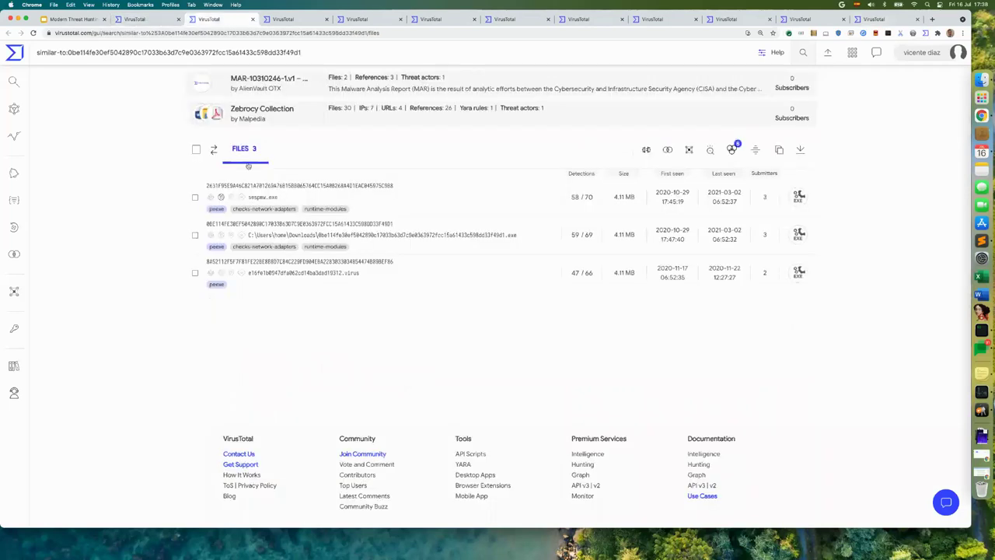
drag(206, 224, 272, 322)
click(278, 330)
drag(686, 202, 657, 189)
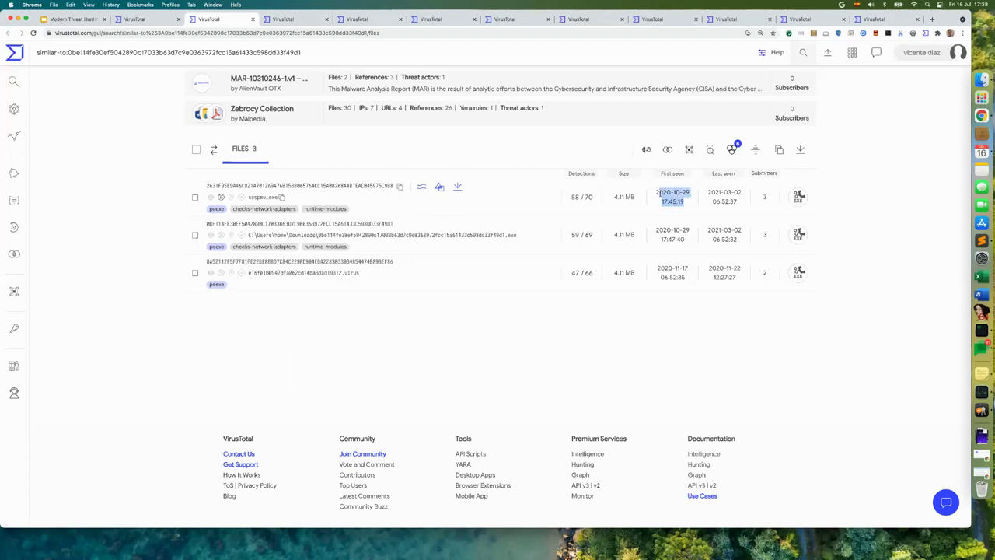
- Open the report of sespmw.exe from the similar-to results, read its community references and comments, and return to the list
click(280, 186)
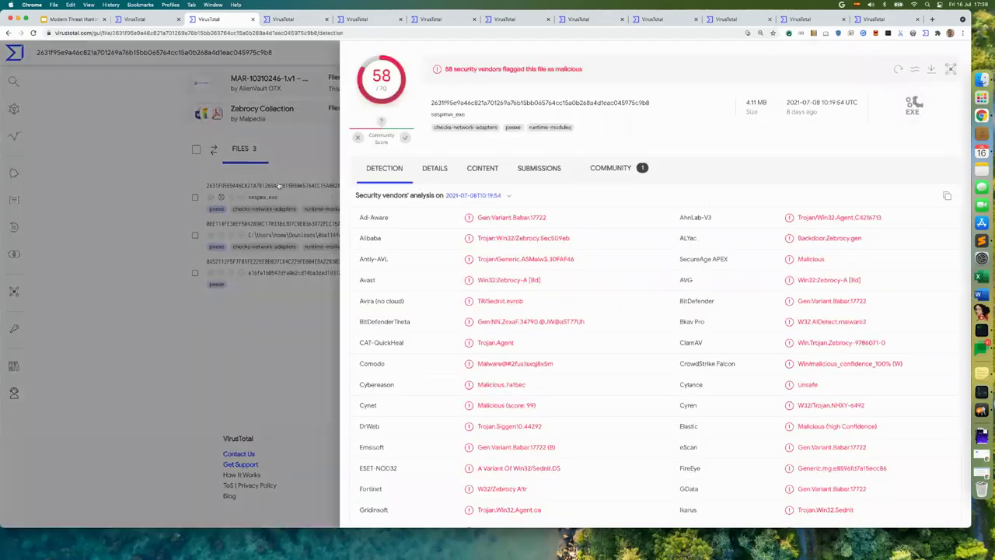
click(781, 168)
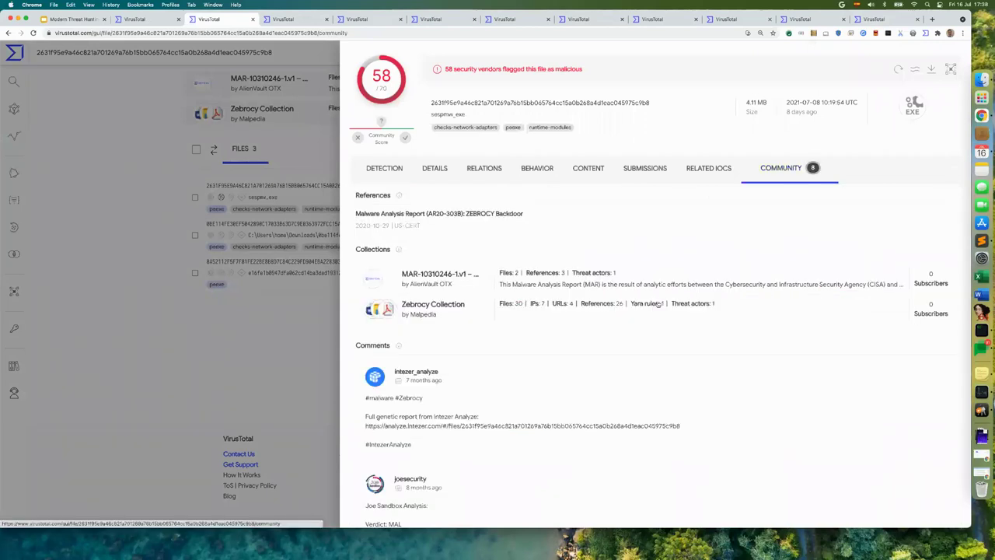
scroll(620, 346, down, 1)
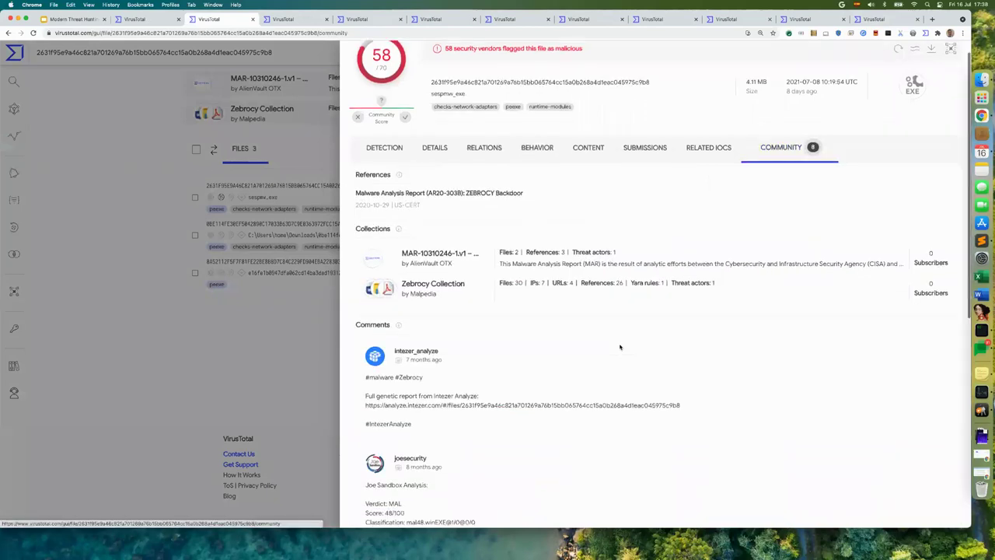
triple_click(410, 364)
click(317, 351)
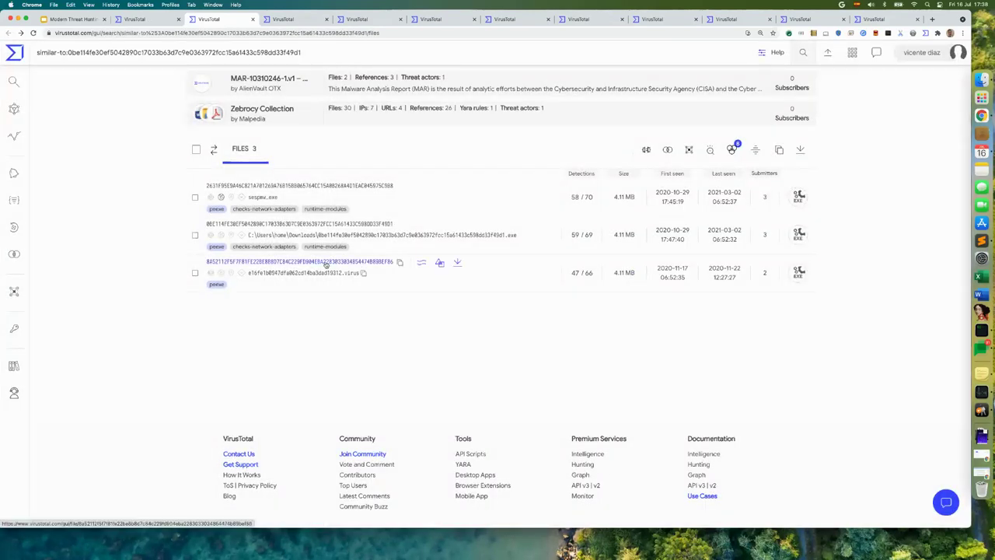
- Examine the third similar-to file's community, detection, details, content and related IOCs information, and return to the list
click(326, 265)
click(726, 176)
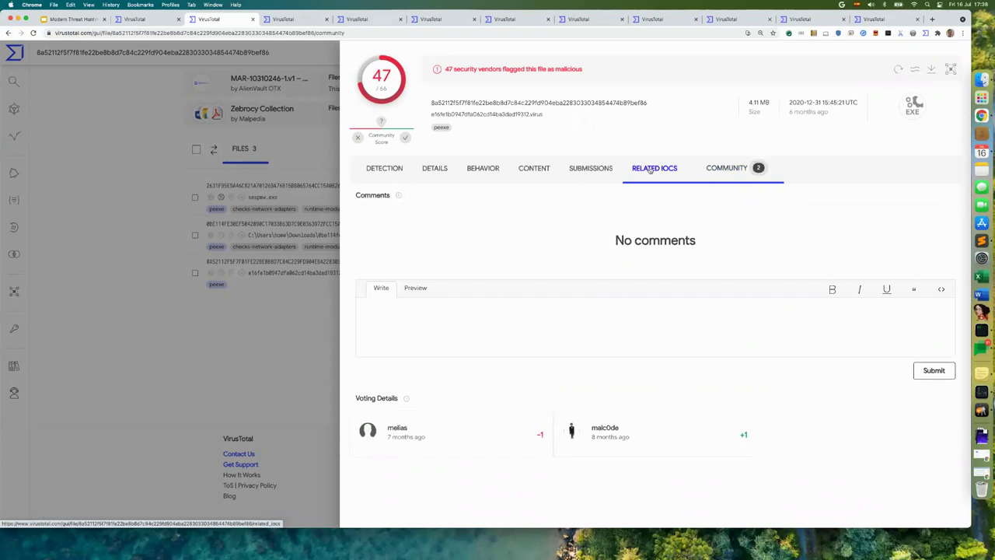
click(383, 168)
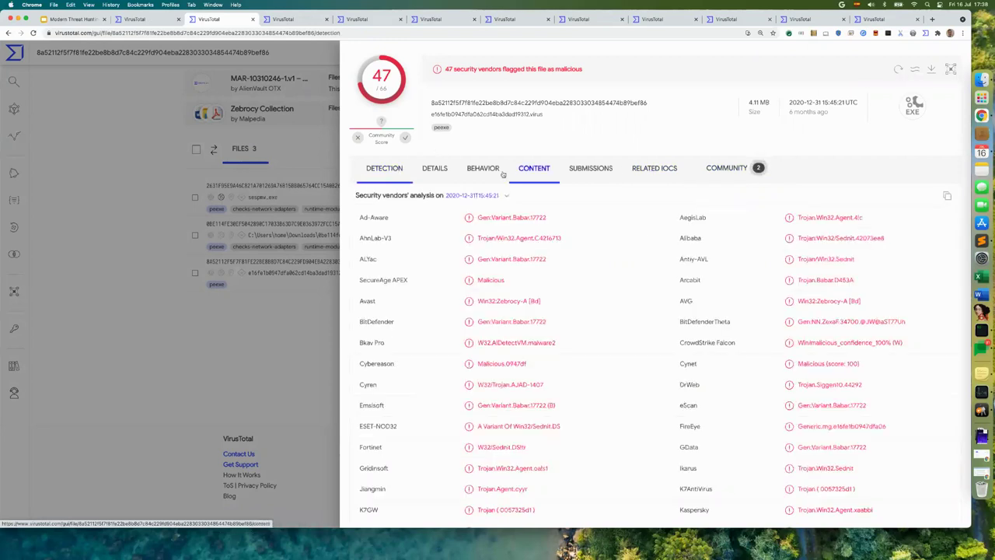
click(429, 169)
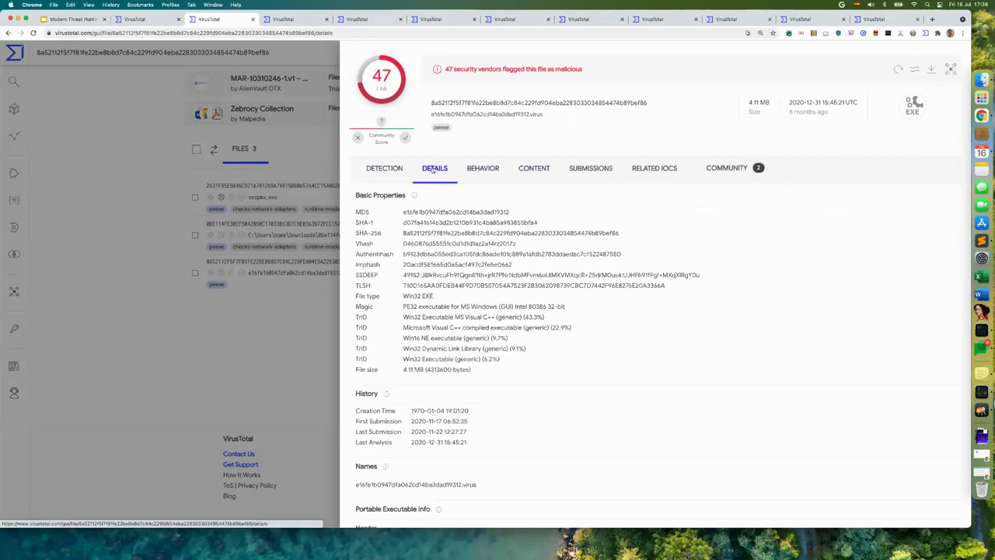
click(486, 169)
click(533, 168)
click(579, 169)
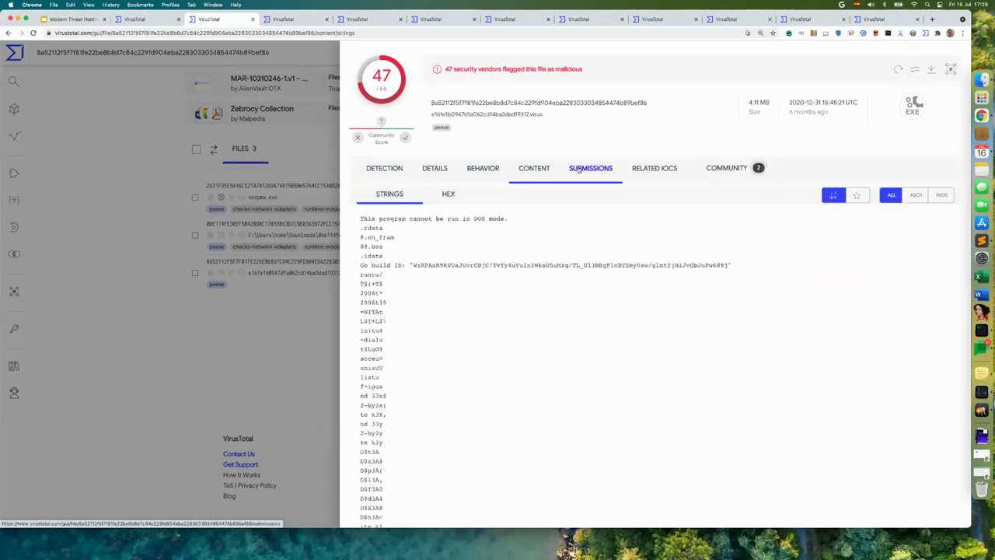
click(651, 171)
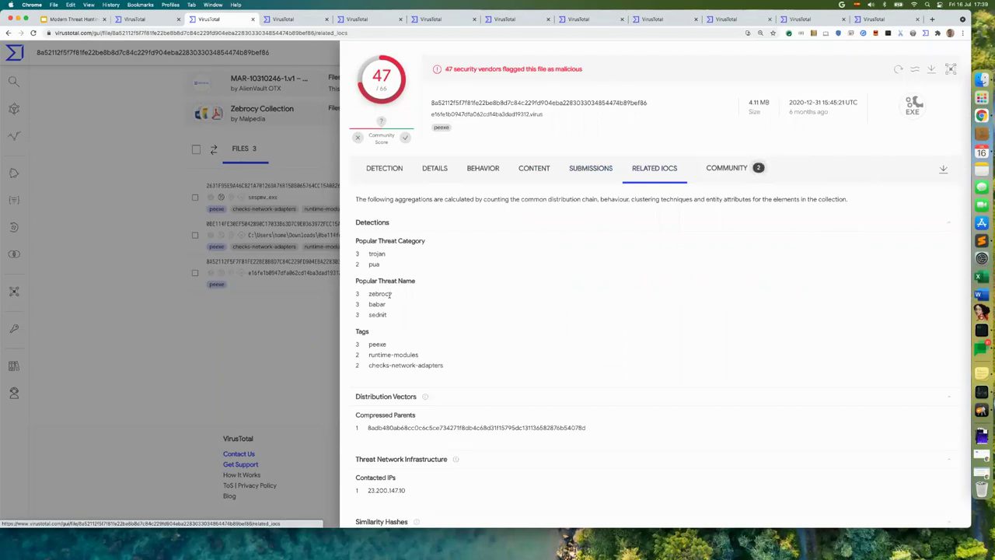
click(313, 316)
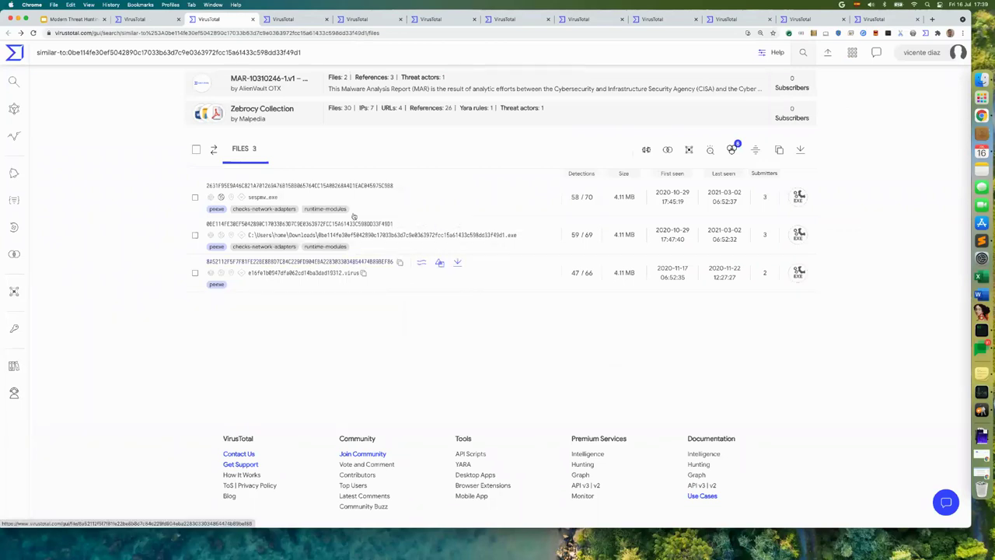
- View the code-similar-to results, close that page and bring up the imphash matches
click(285, 20)
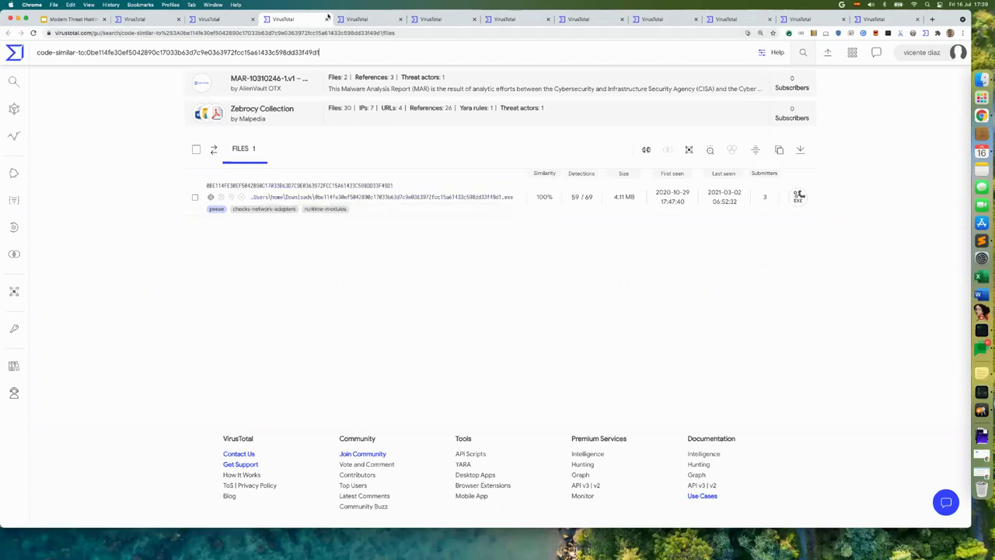
click(327, 19)
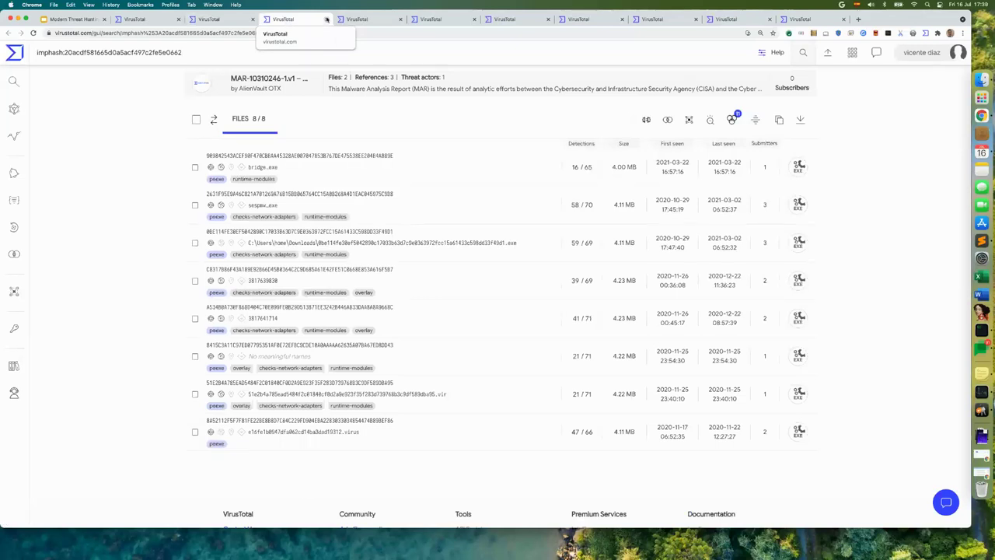
click(327, 19)
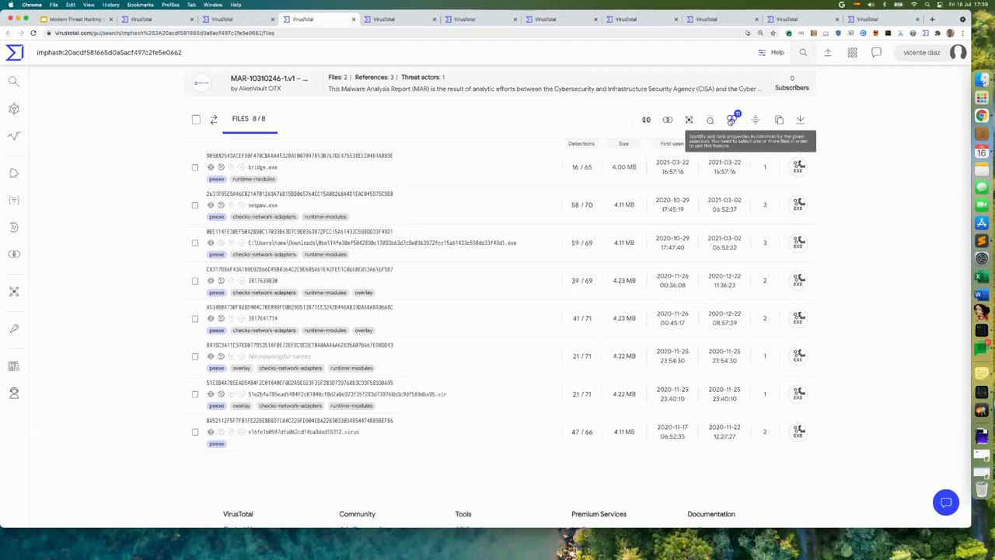
- Select all files in the imphash results and examine their commonalities, from contacted IP addresses to PE section names
click(195, 118)
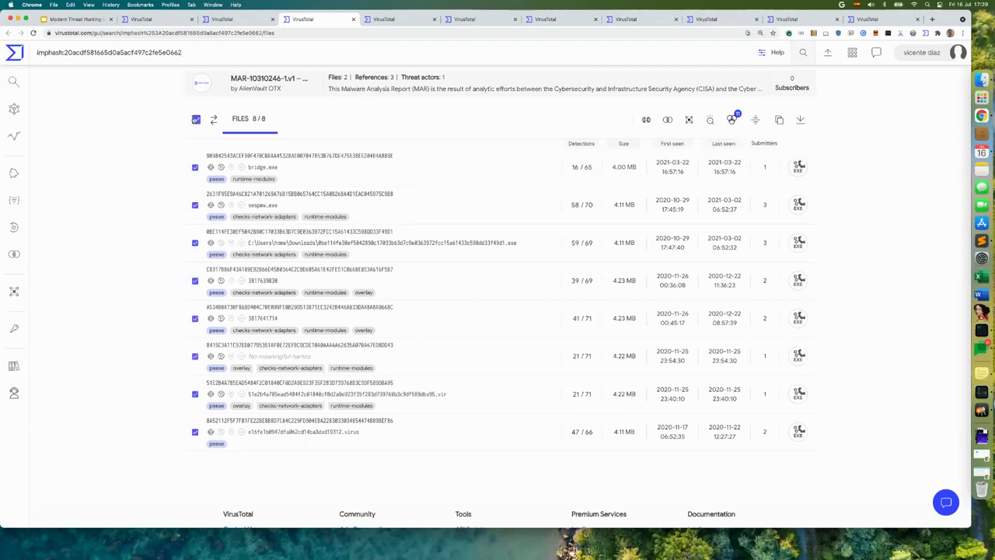
click(730, 122)
scroll(790, 258, down, 1)
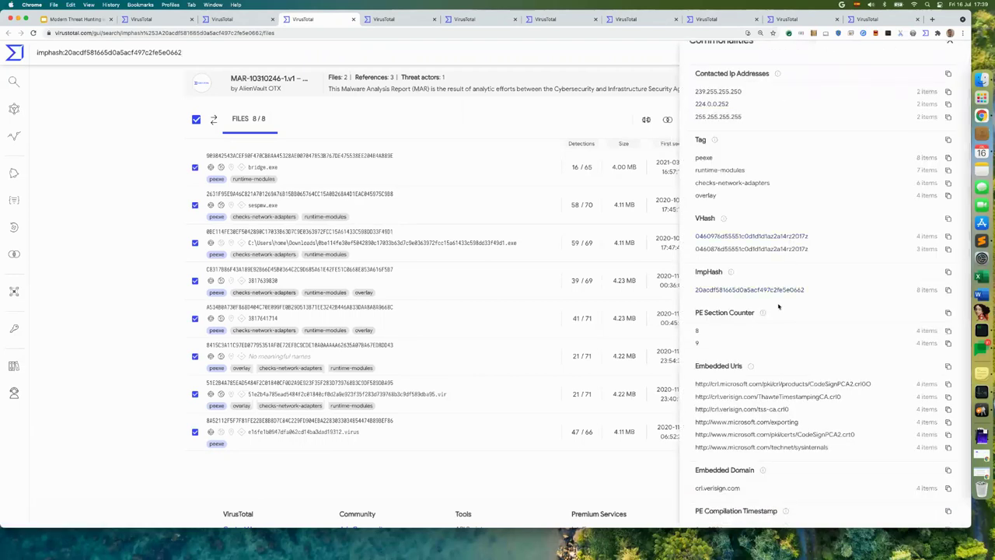
scroll(778, 306, up, 1)
scroll(778, 307, down, 8)
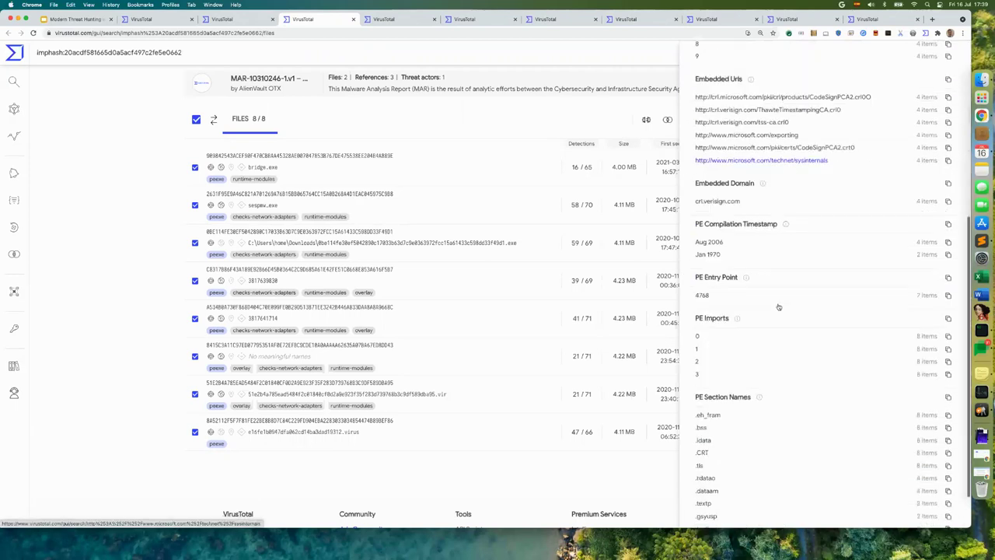
scroll(779, 306, down, 2)
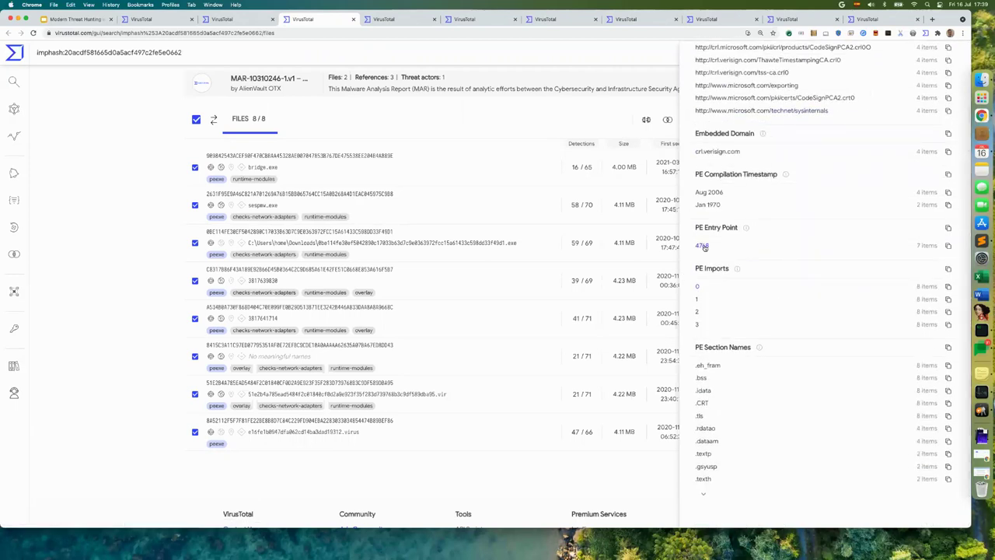
scroll(769, 320, down, 1)
scroll(770, 321, up, 8)
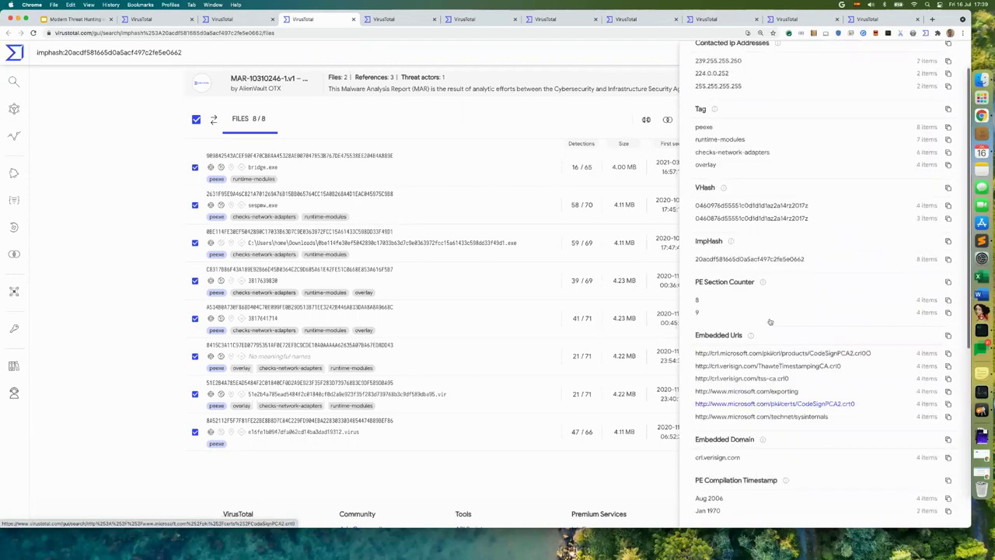
scroll(770, 321, up, 1)
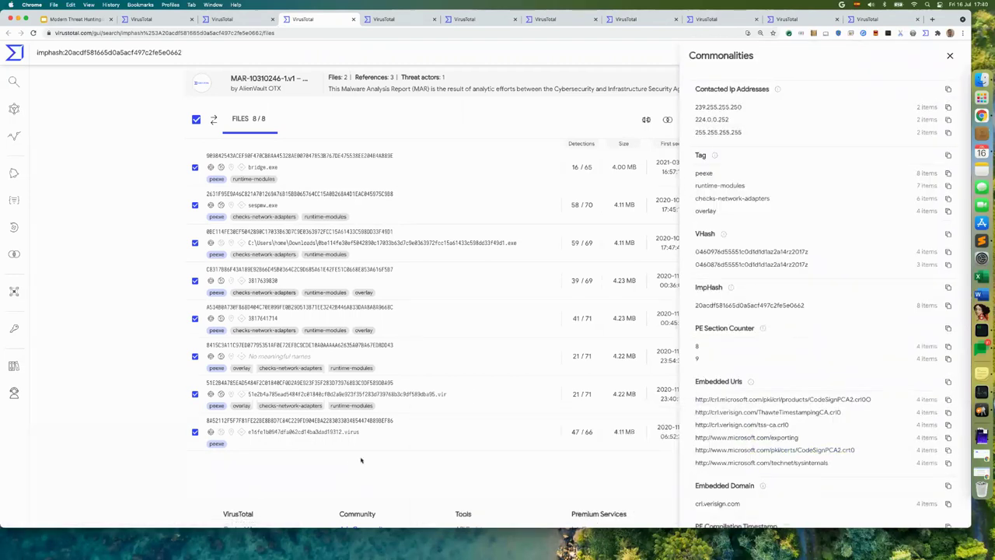
click(949, 55)
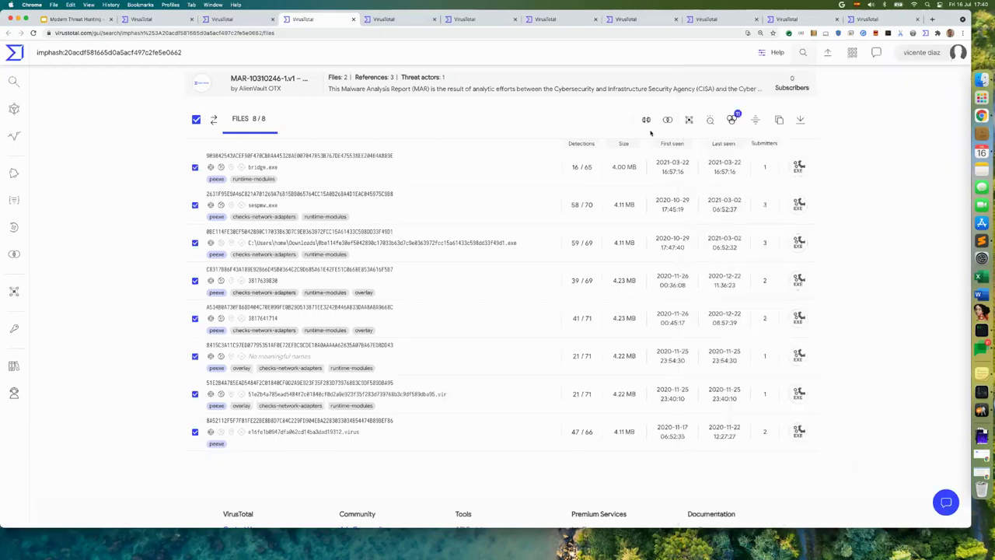
- Check the detections of bridge.exe and sespmw.exe and the original sample's community information from the imphash results
click(321, 157)
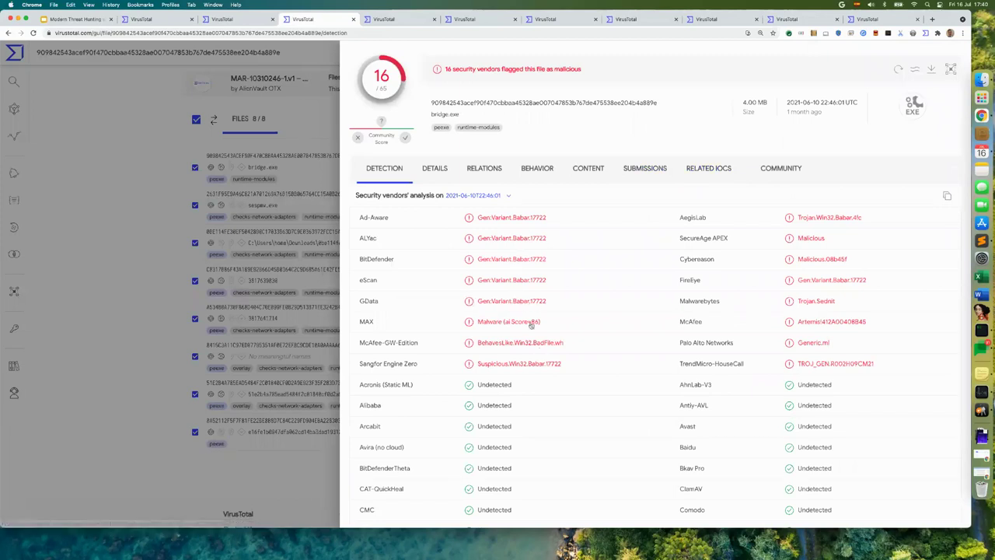
click(312, 145)
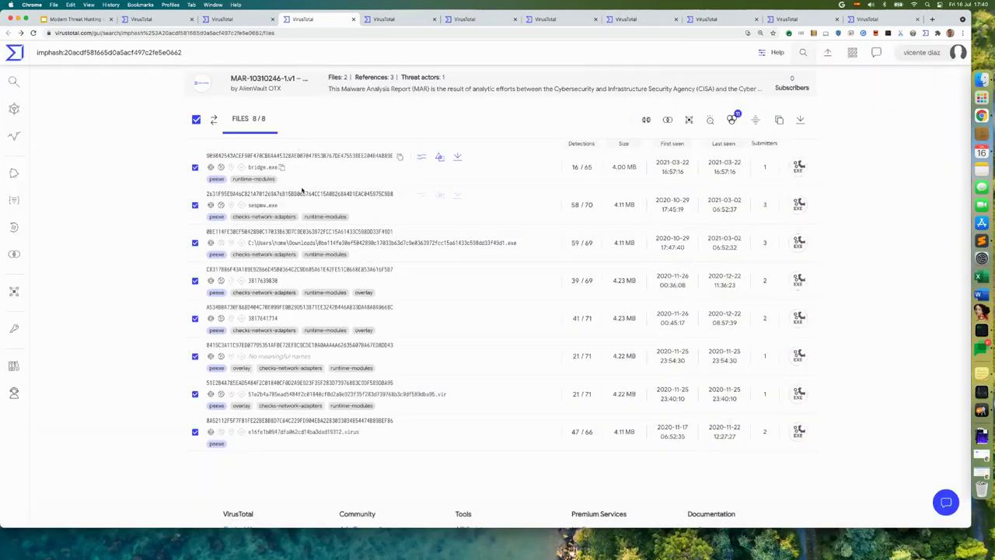
click(301, 194)
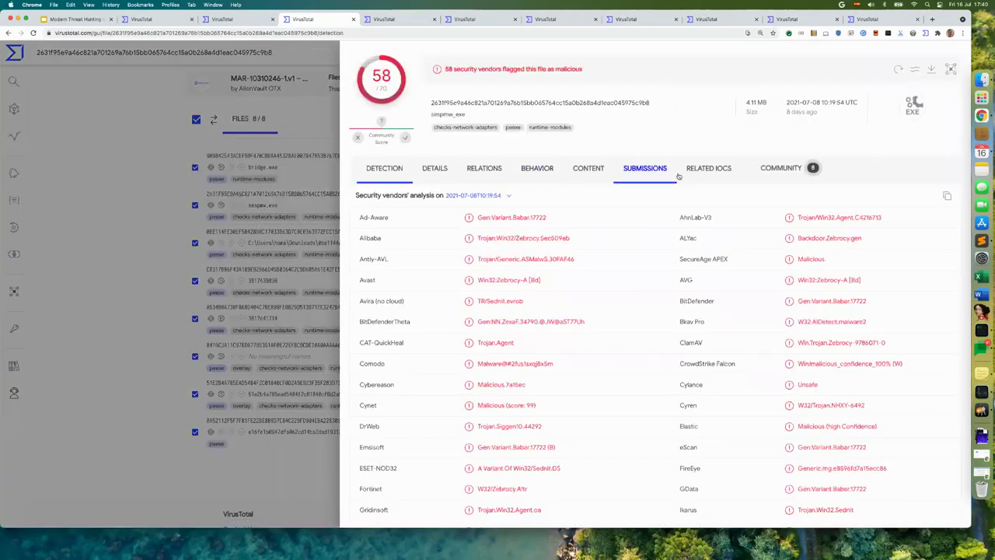
click(263, 135)
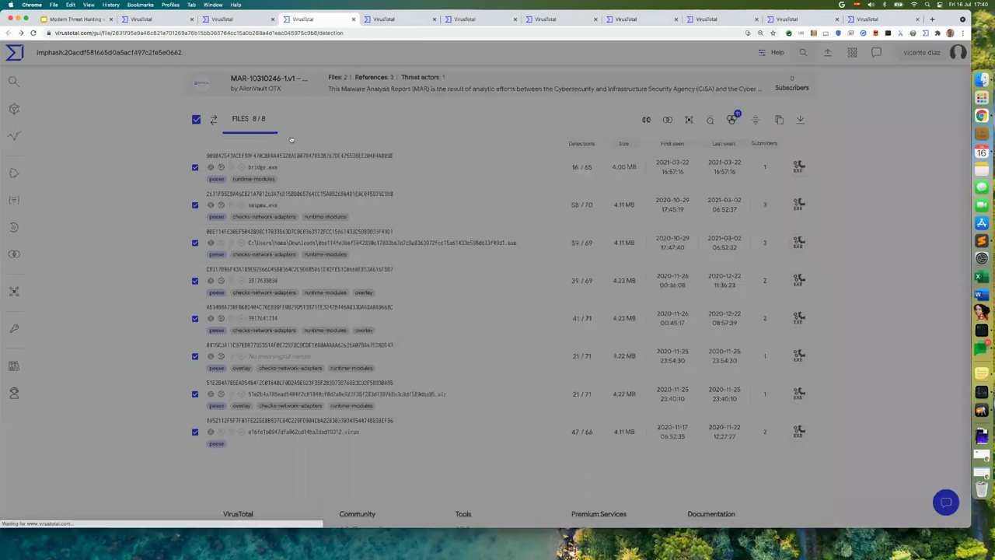
click(300, 233)
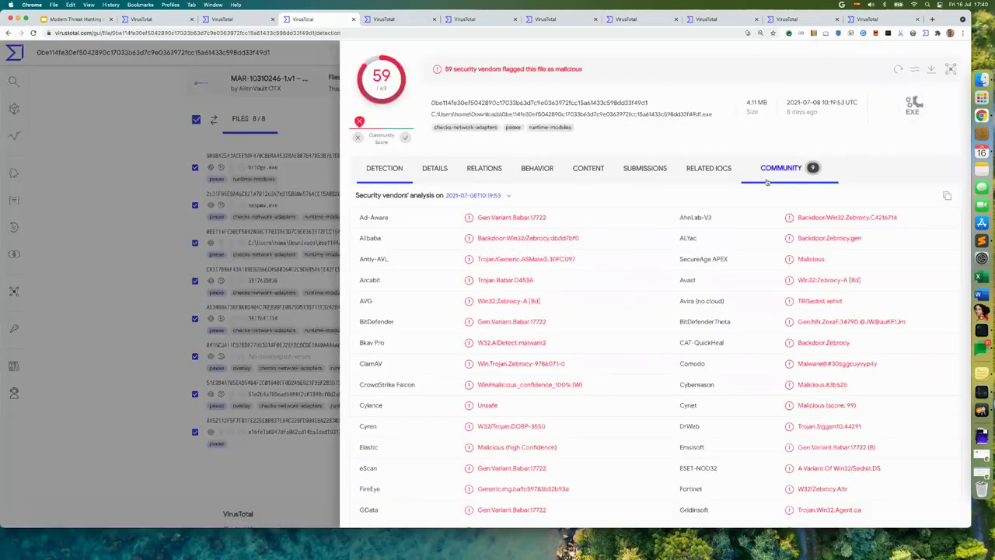
click(809, 166)
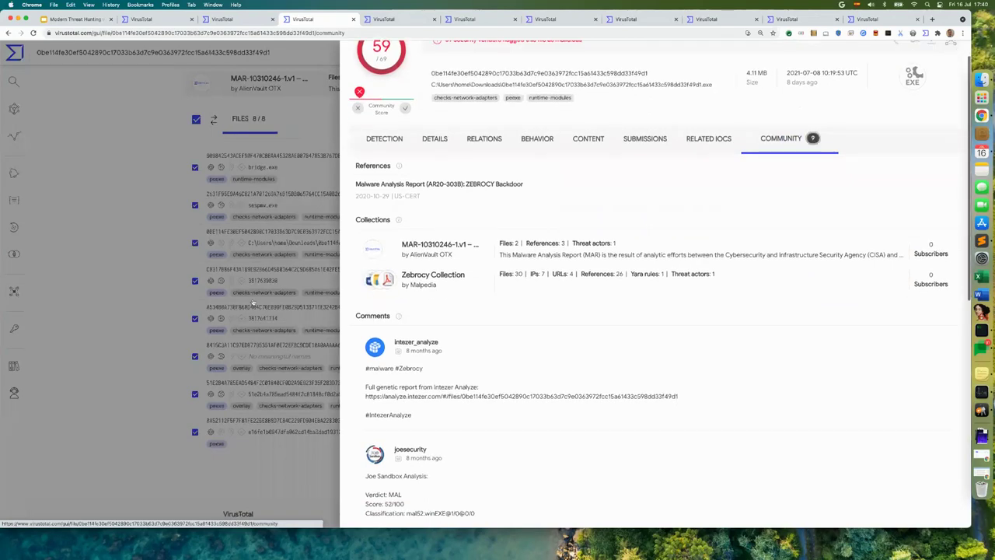
click(291, 268)
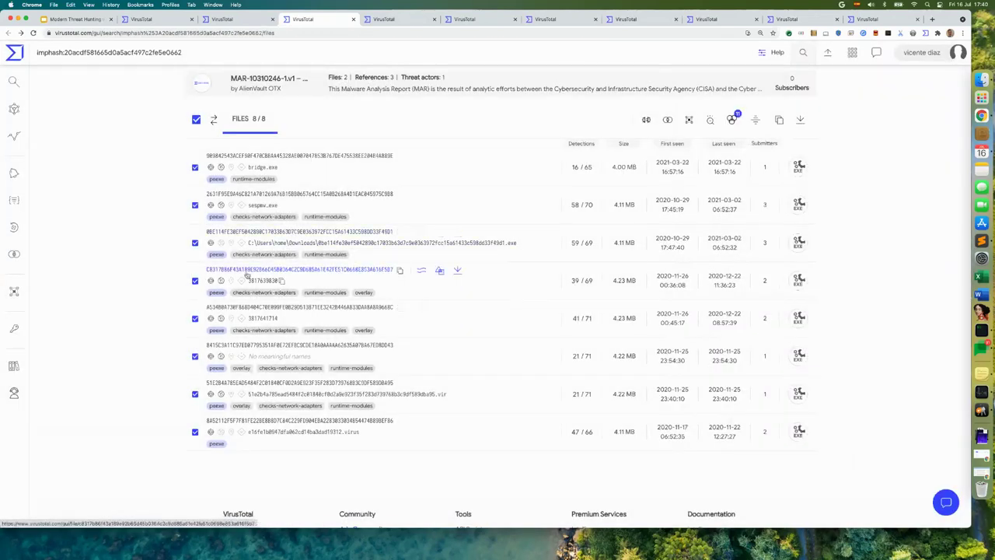
- Review the TLSH and ssdeep similarity results and the first behash result page
click(382, 18)
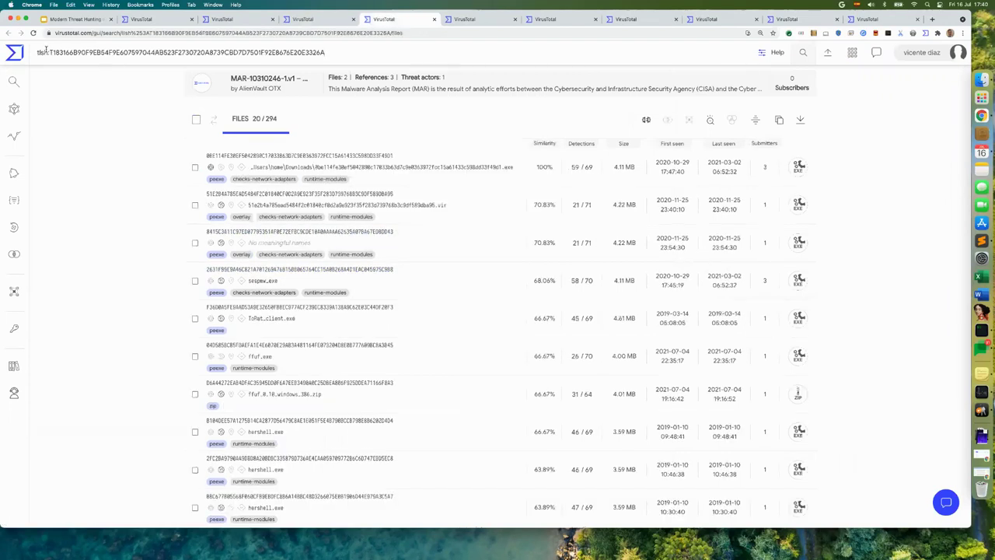
click(471, 22)
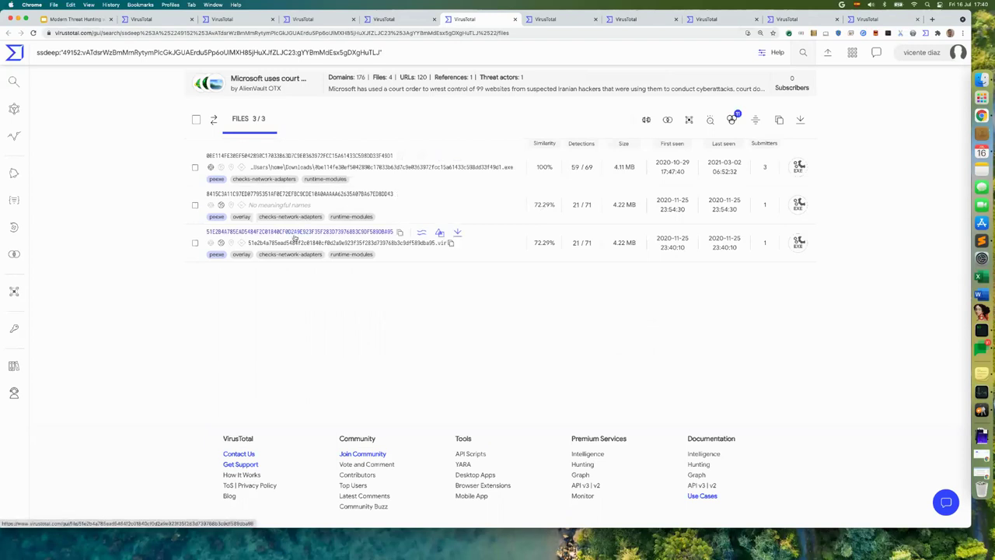
click(547, 21)
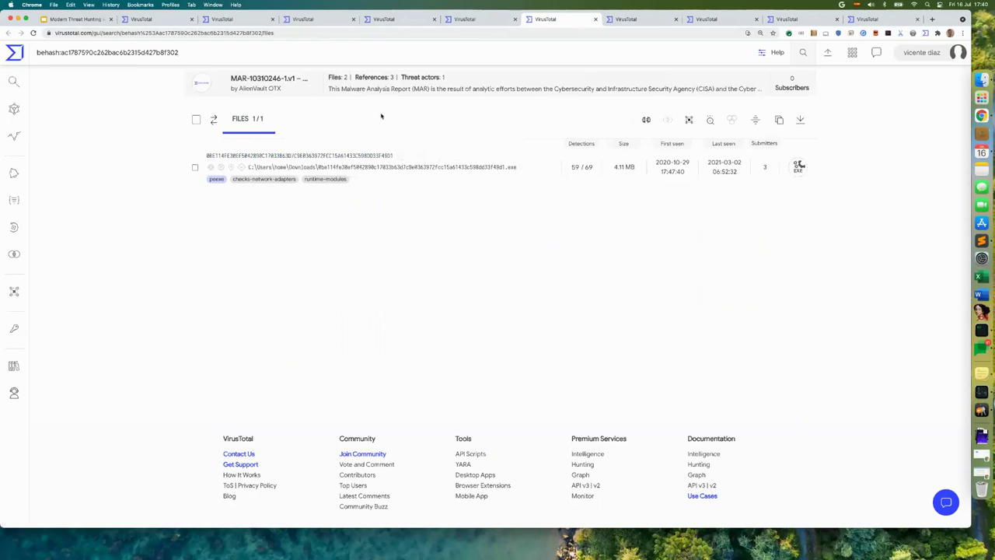
- Review the remaining behash result pages one by one and close each of them
click(595, 19)
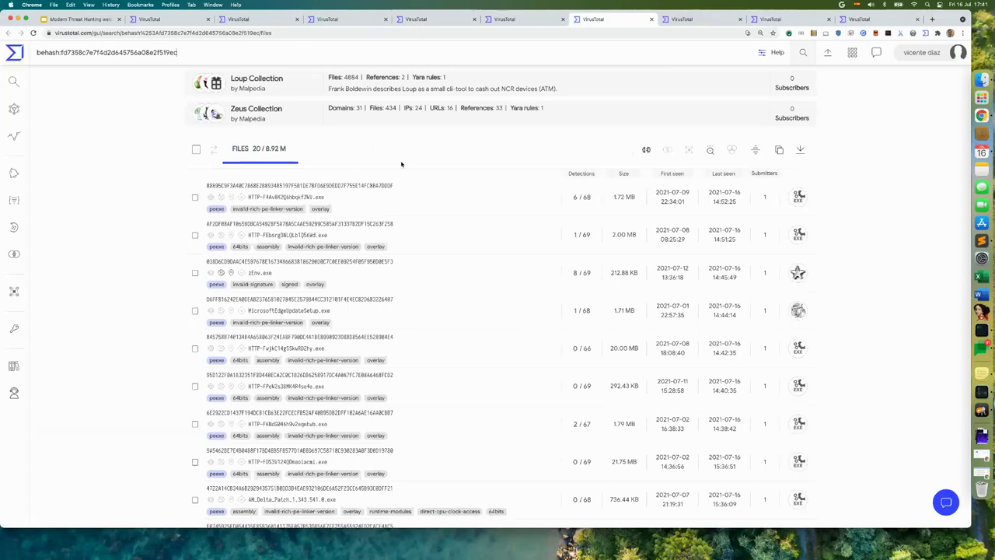
click(650, 21)
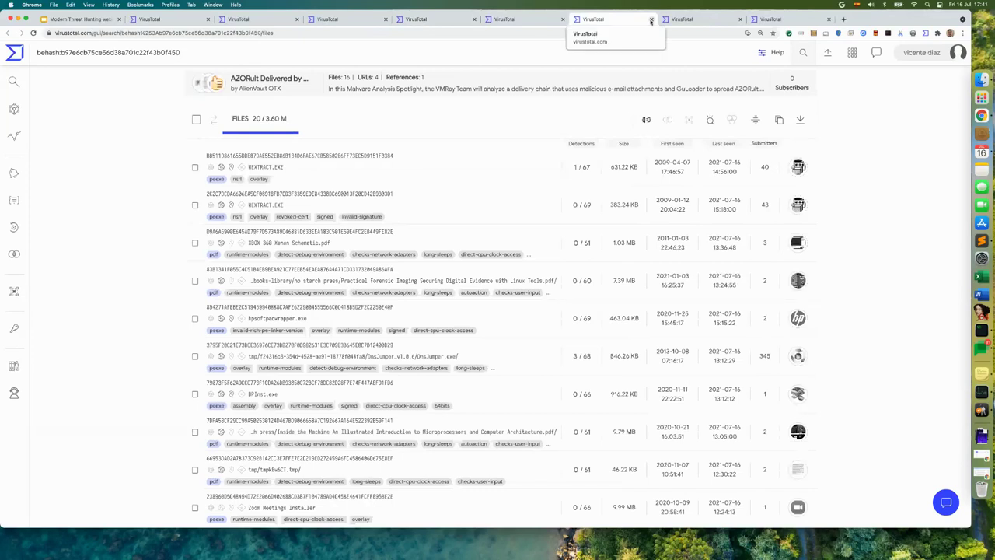
click(650, 21)
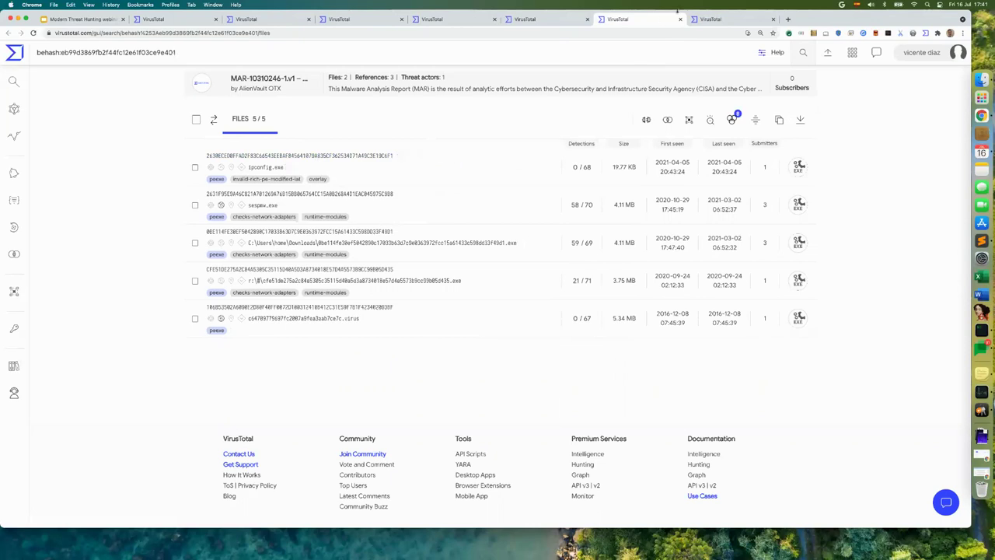
key(super+w)
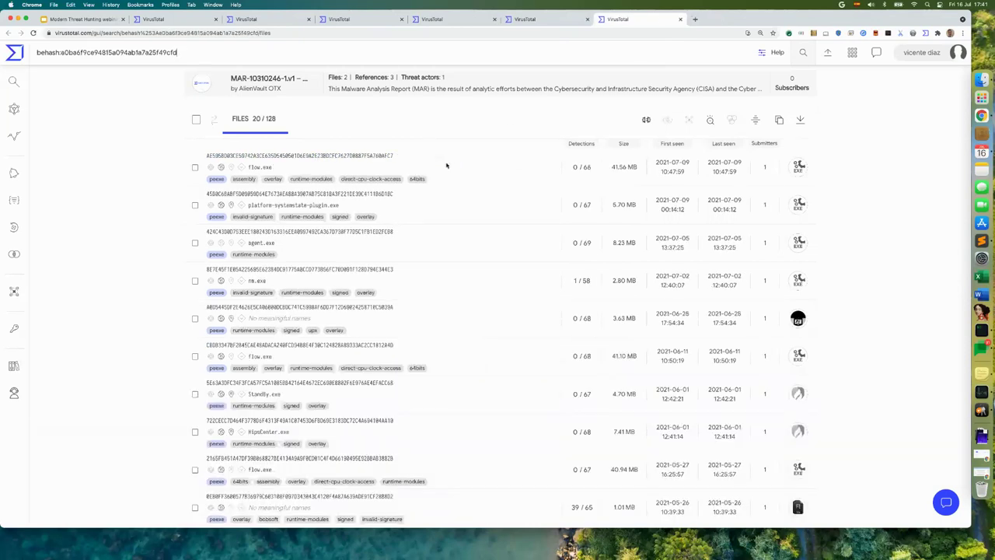
click(681, 20)
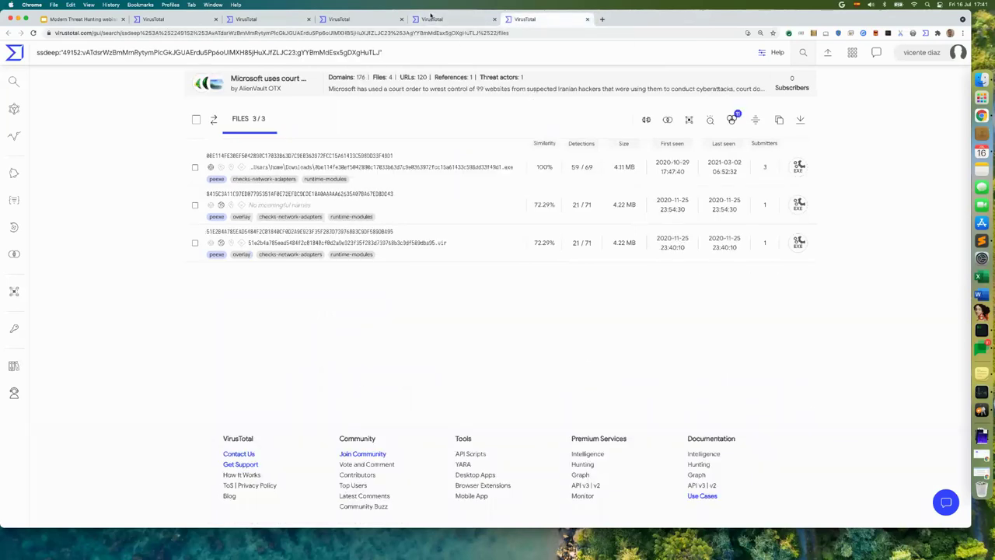
- Revisit the TLSH results, close that page, and compare the ssdeep, imphash and similar-to matches
click(432, 18)
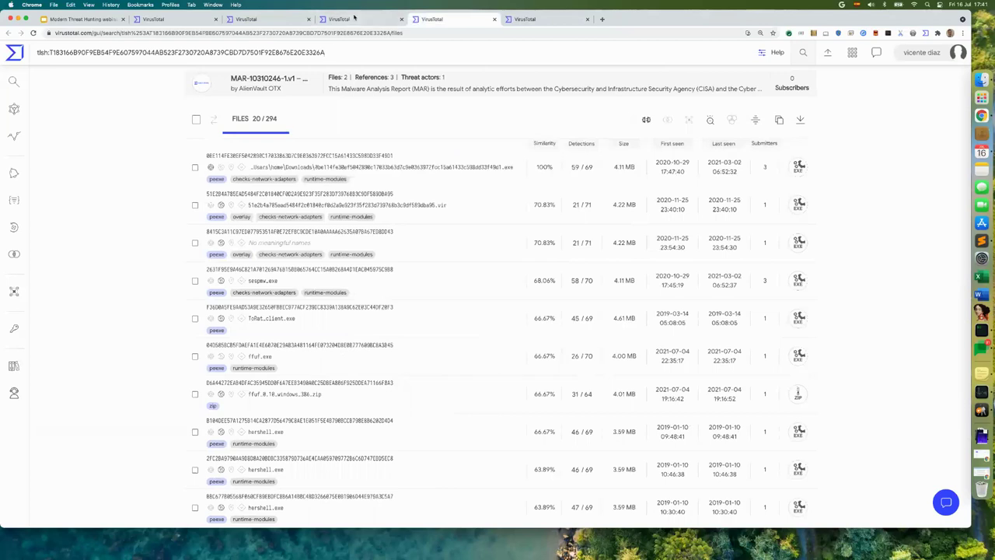
key(super+w)
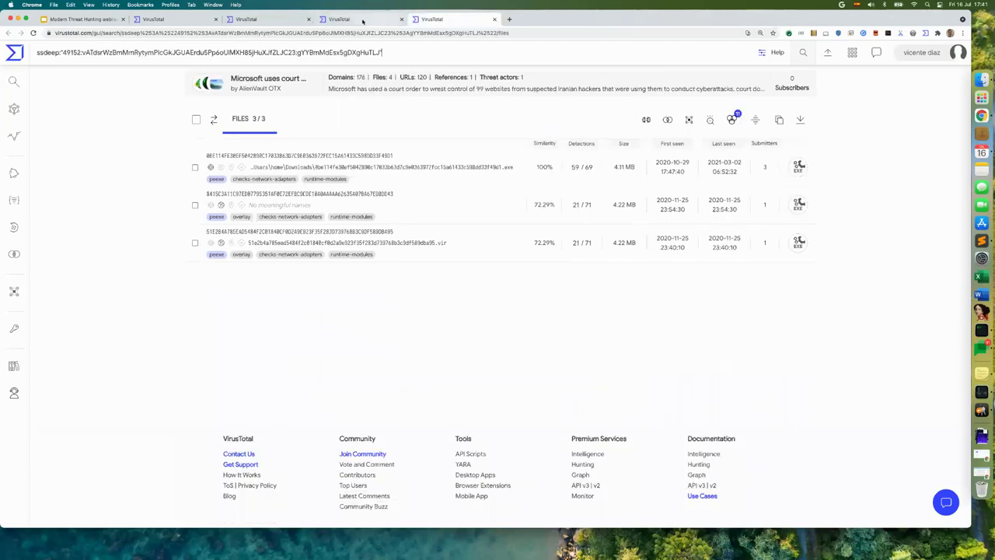
click(354, 19)
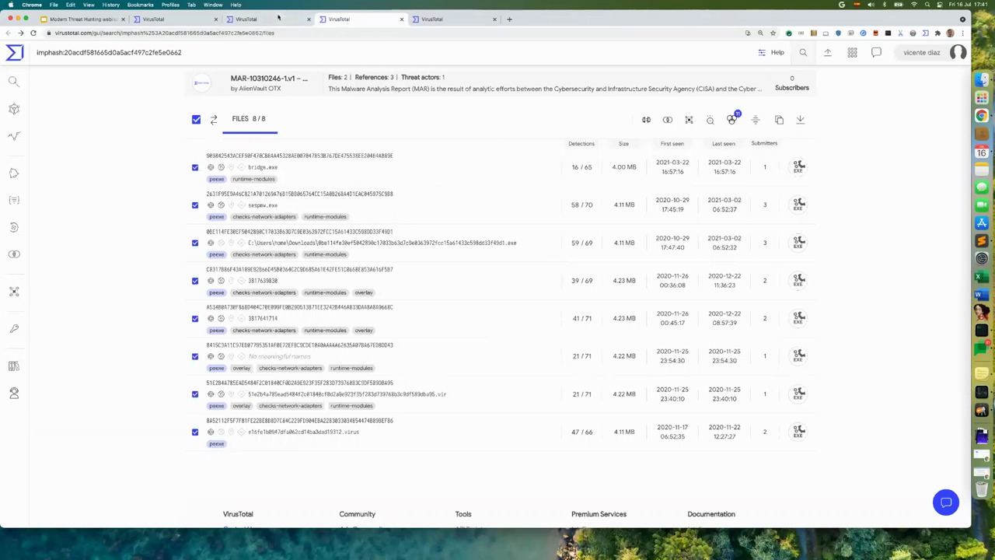
click(265, 19)
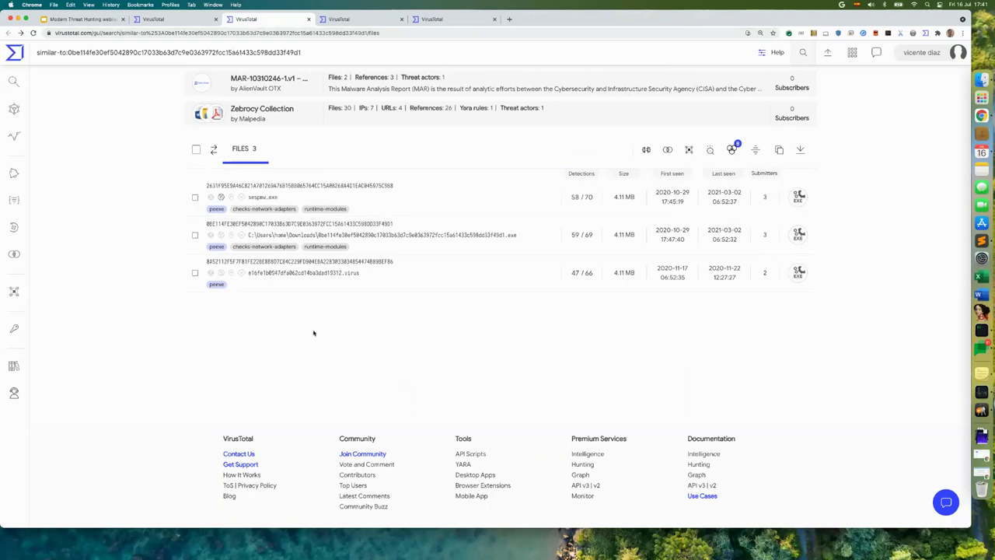
- Switch to the Modern Threat Hunting webinar slides and go through the similarity slides up to "How is this useful"
click(81, 19)
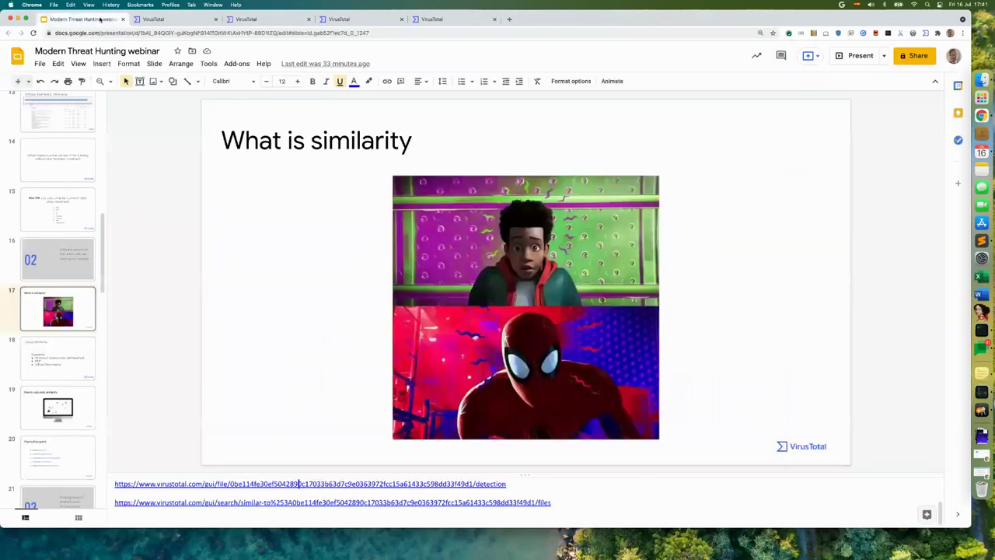
click(55, 340)
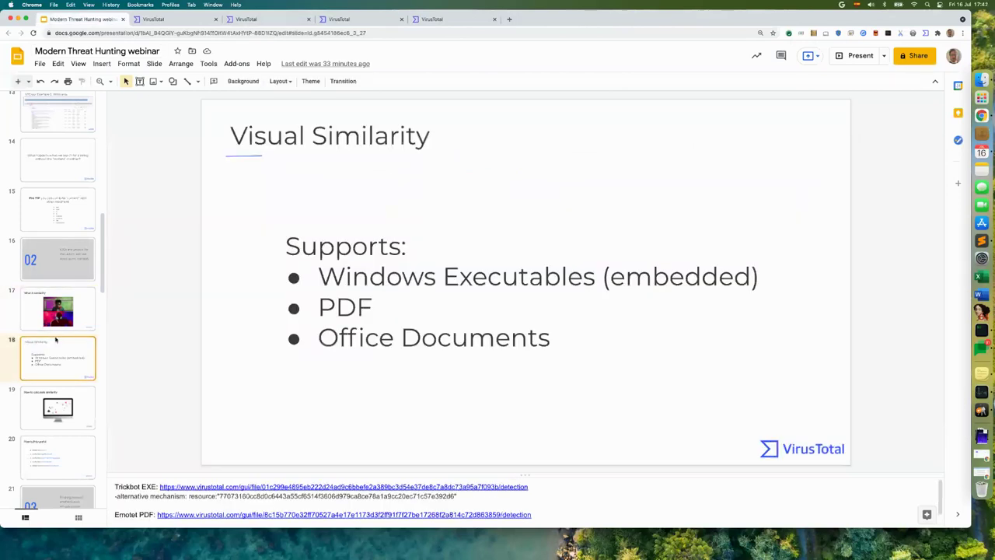
key(Down)
key(Down)
key(Up)
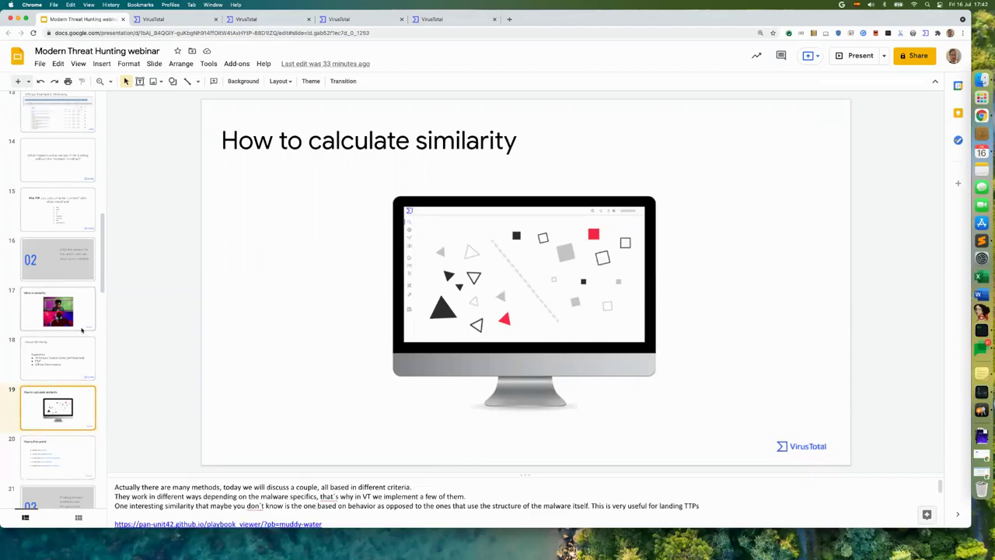
scroll(77, 331, down, 2)
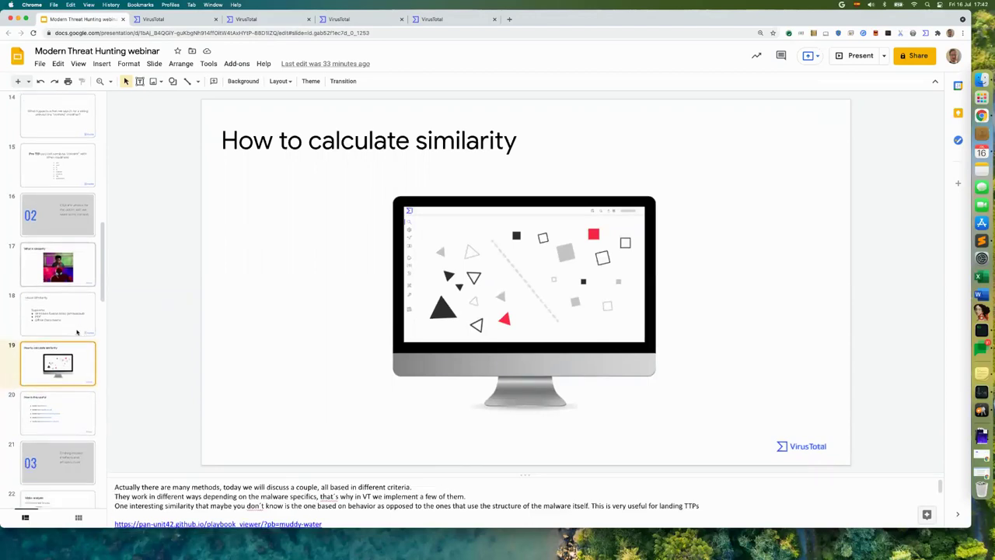
click(68, 398)
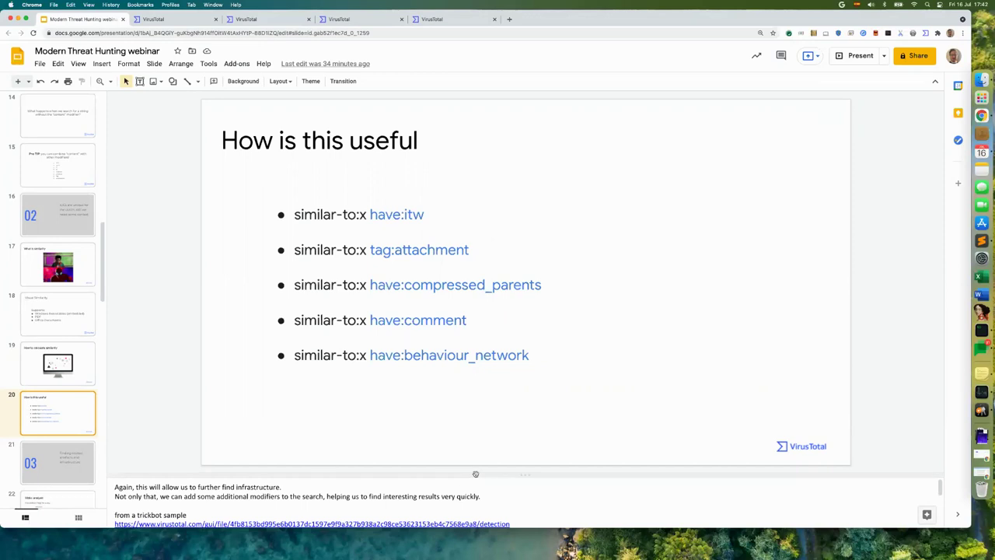
- Open the similar-to search with behaviour network from the slide's speaker notes and highlight its have:behaviour_network modifier
scroll(463, 493, down, 5)
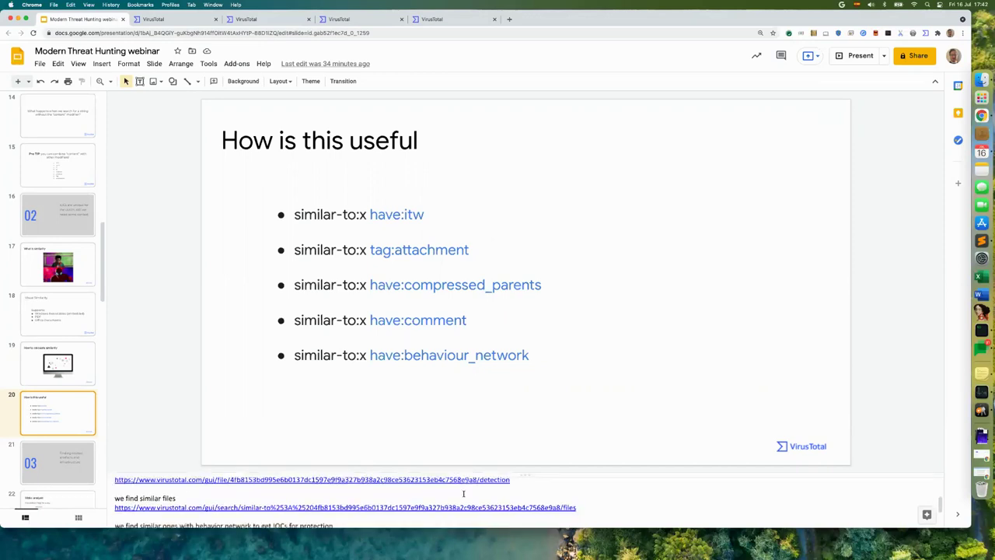
scroll(464, 493, up, 1)
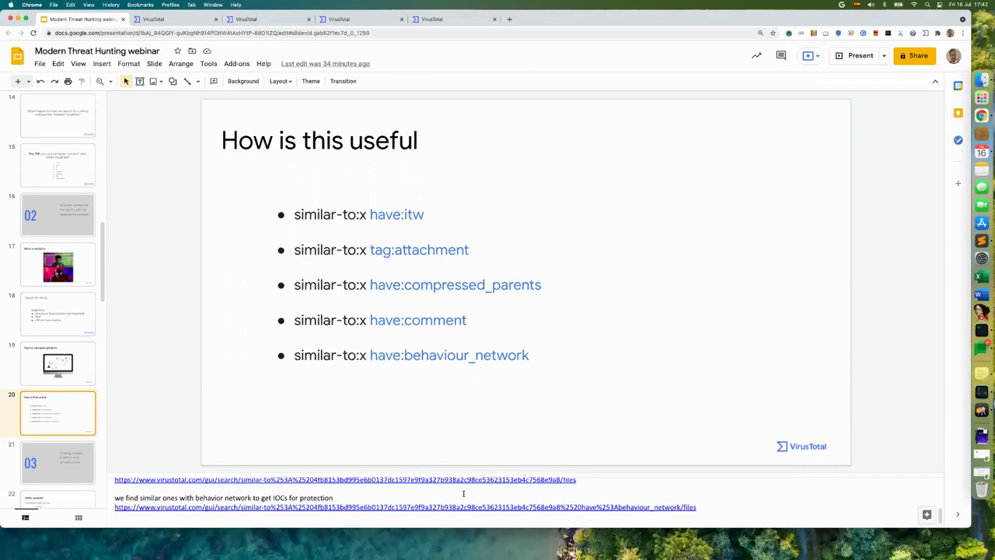
click(451, 506)
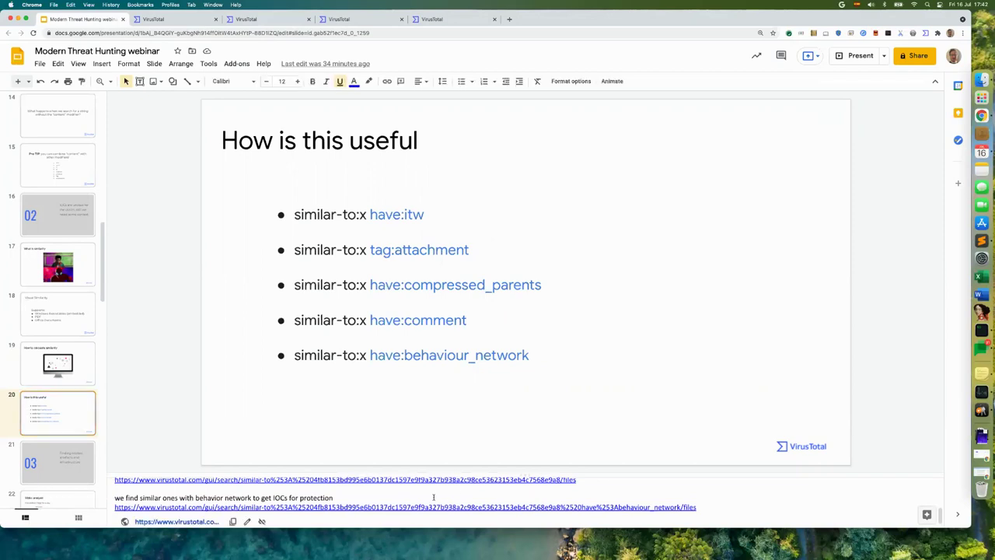
click(175, 522)
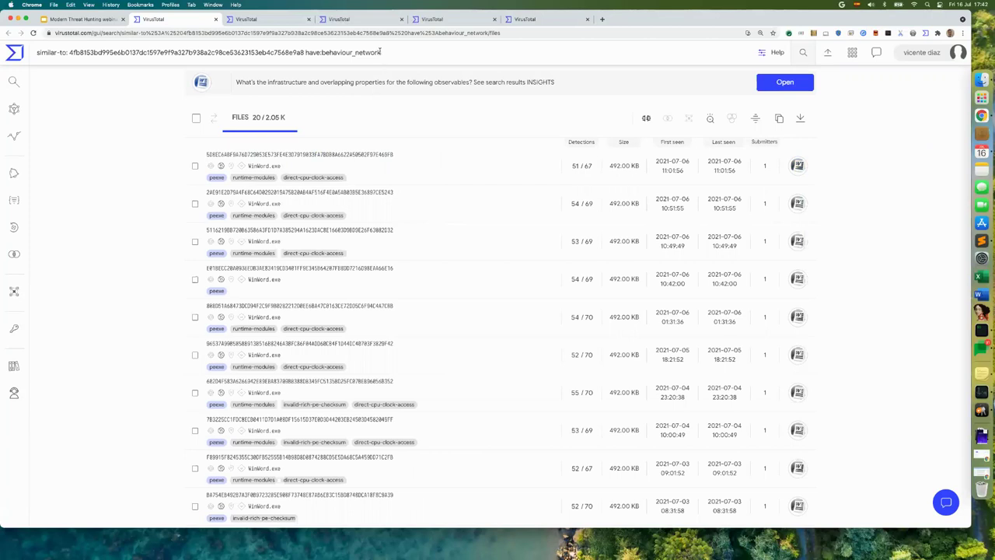
drag(305, 52, 384, 52)
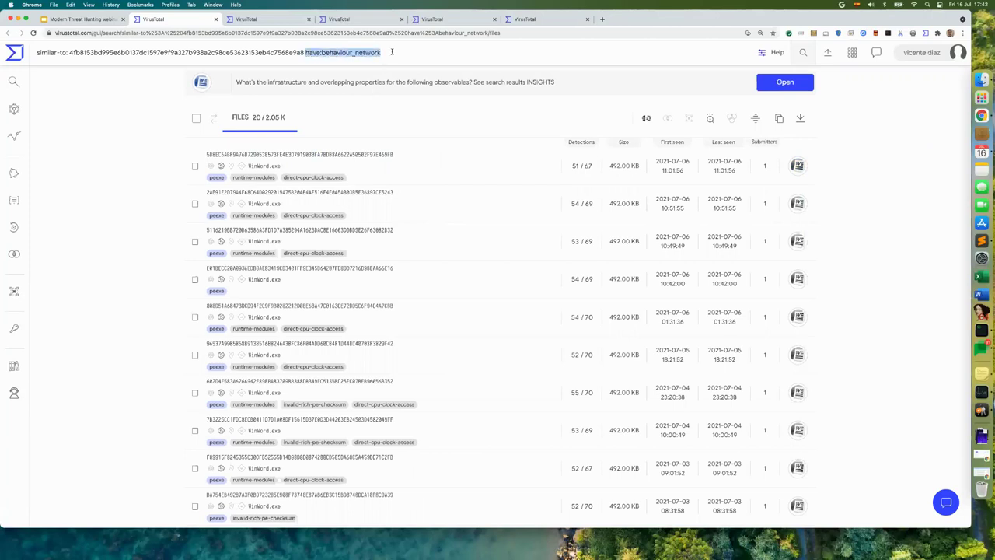
click(392, 52)
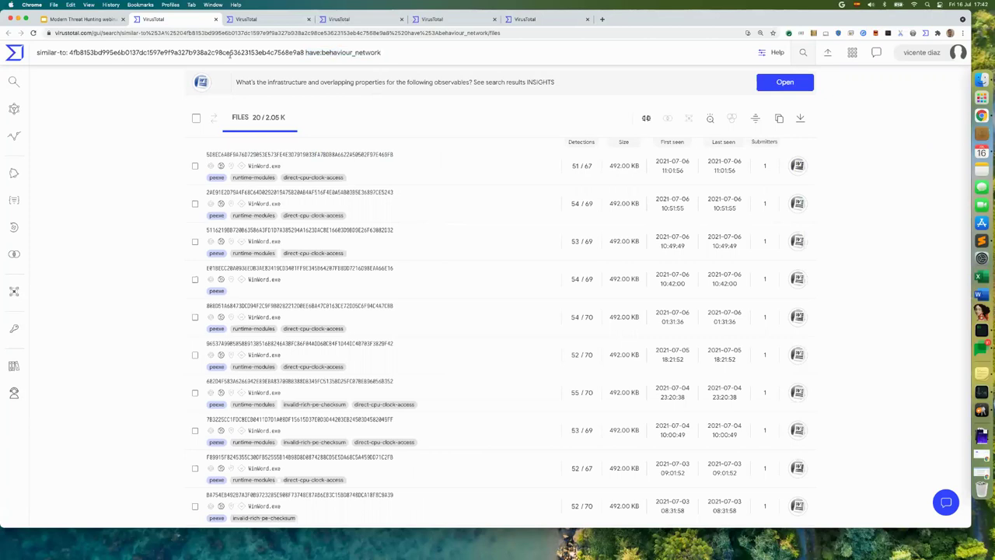
- Return to the webinar slides, present them full screen and advance to section 03, "Finding related artefacts and infrastructure"
click(87, 20)
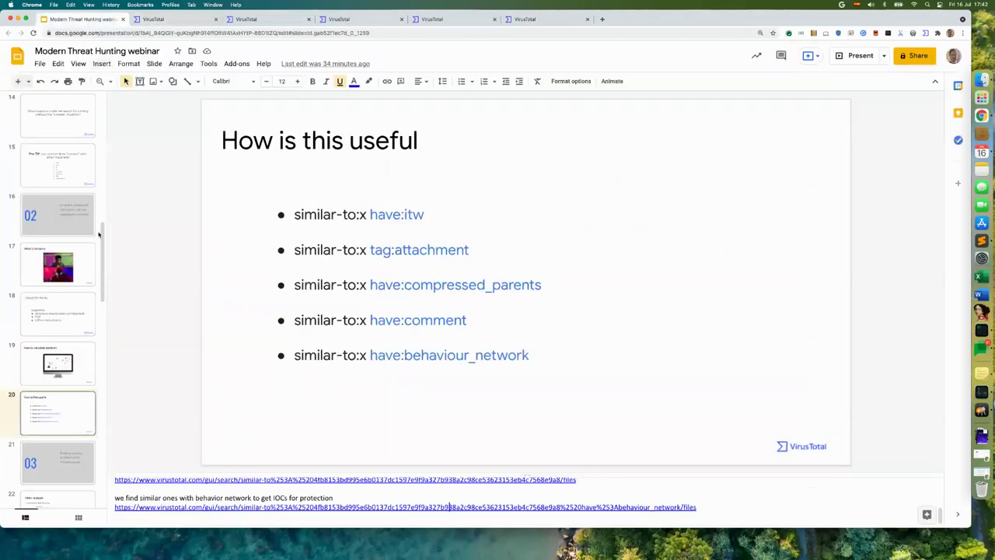
click(845, 62)
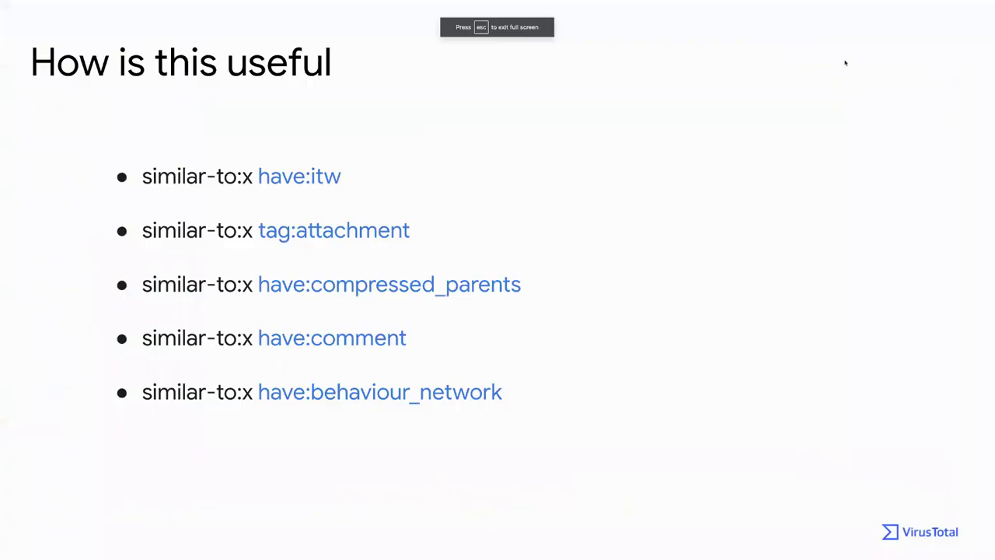
key(Right)
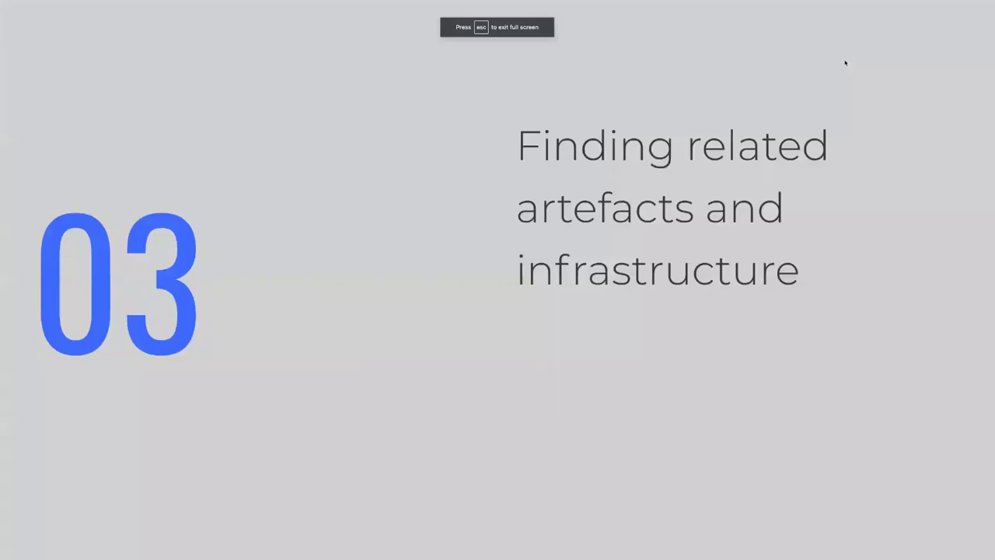
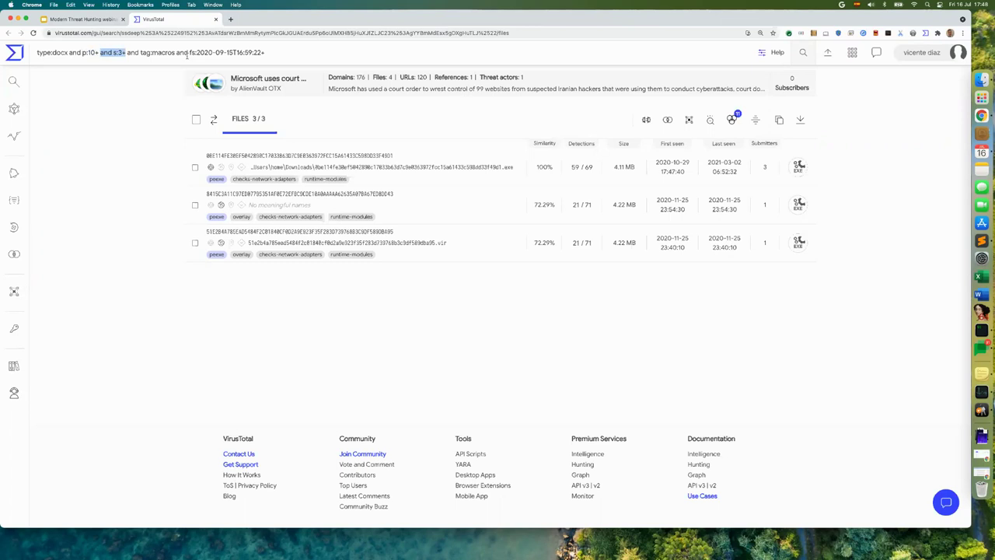
- Change the macro document query's first-seen filter to fs:2021-06-01+ and run the search, keeping type:docx, p:10+, s:3+ and tag:macros
key(shift+alt+Right)
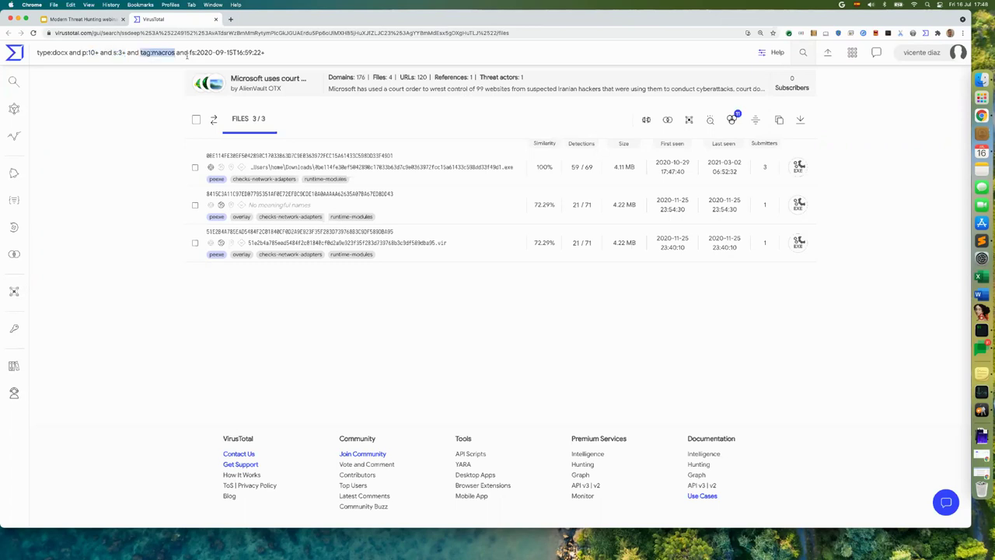
key(Right)
key(Right)
key(Right)
key(Right)
key(Right)
key(BackSpace)
text(1)
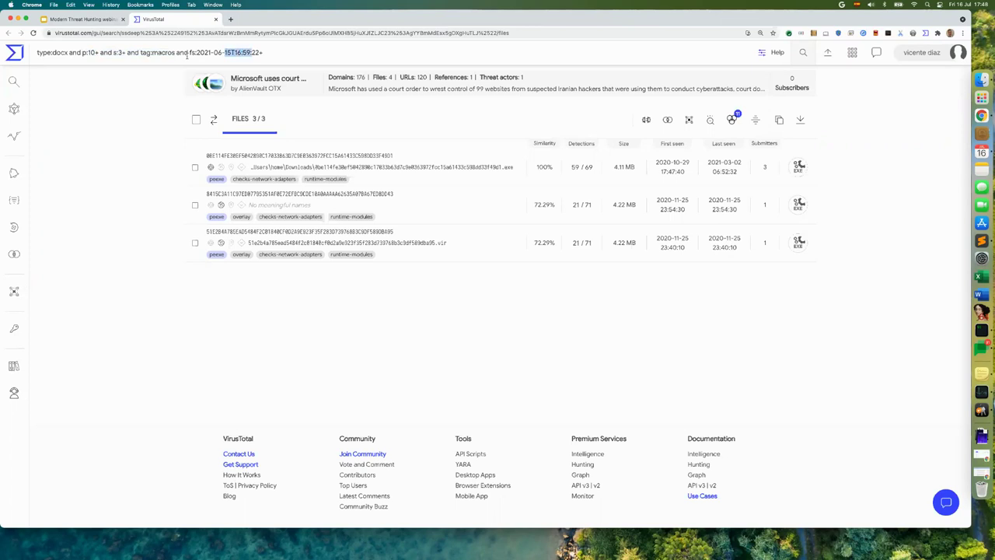
text(01)
key(Return)
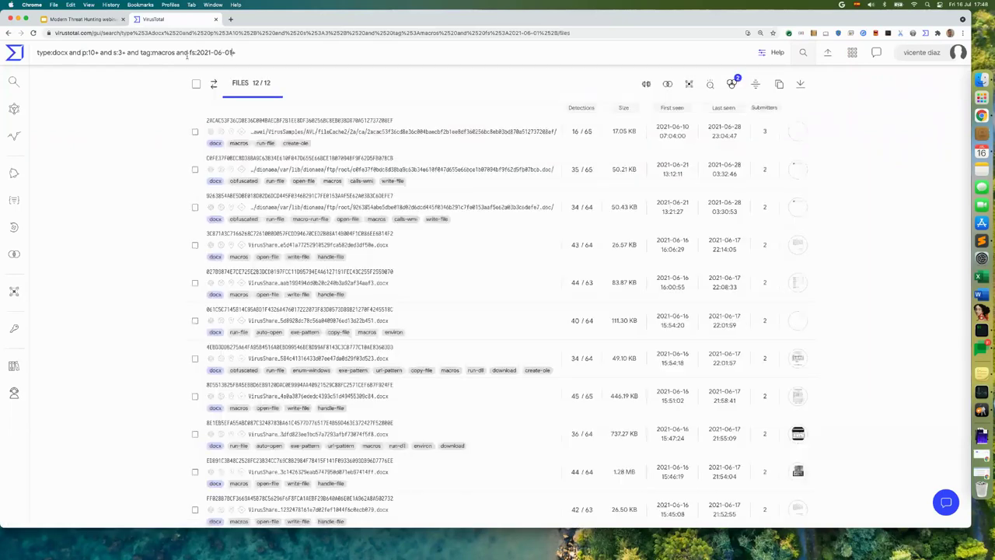
- Look through the matching documents, select all of them and open the selection in VirusTotal Graph
mouse_move(343, 194)
scroll(343, 195, down, 5)
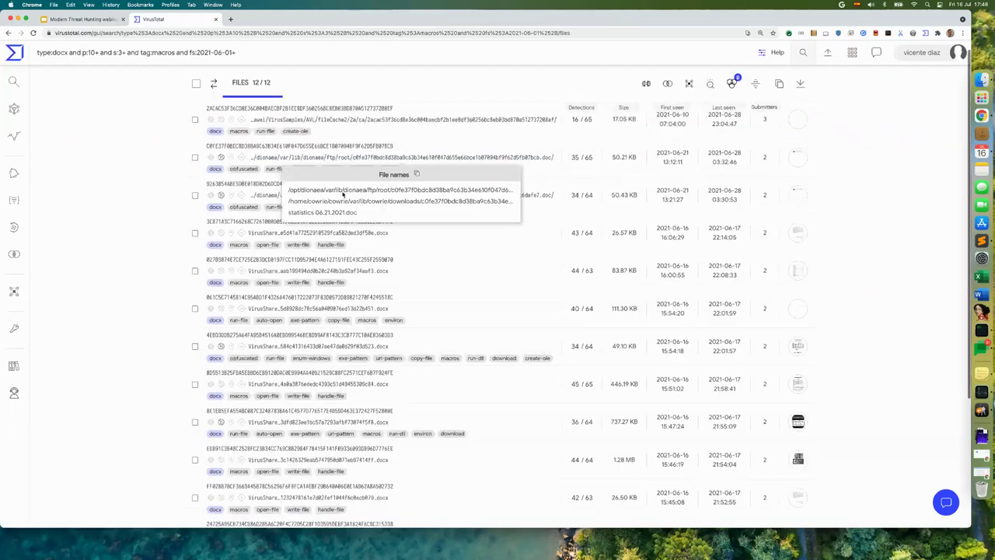
scroll(343, 193, up, 5)
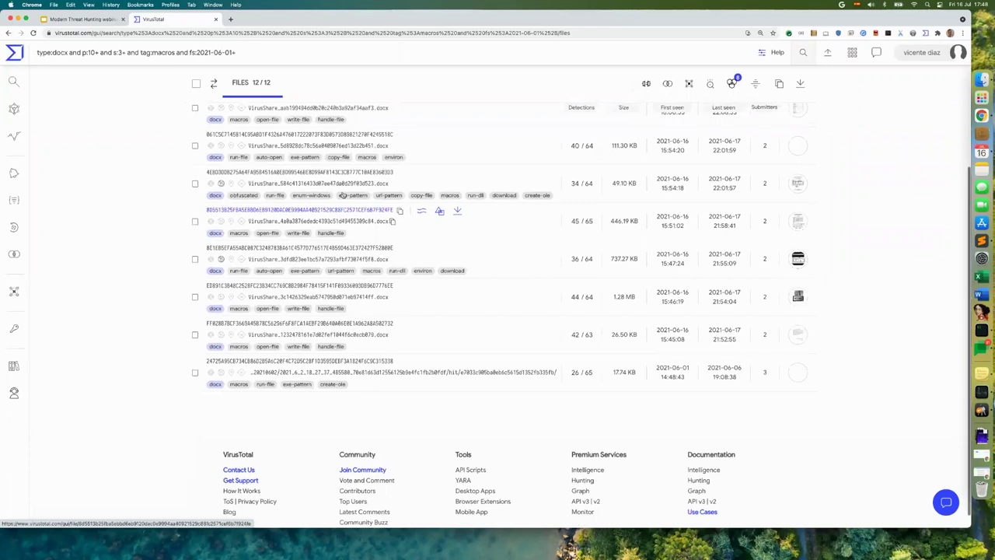
click(195, 84)
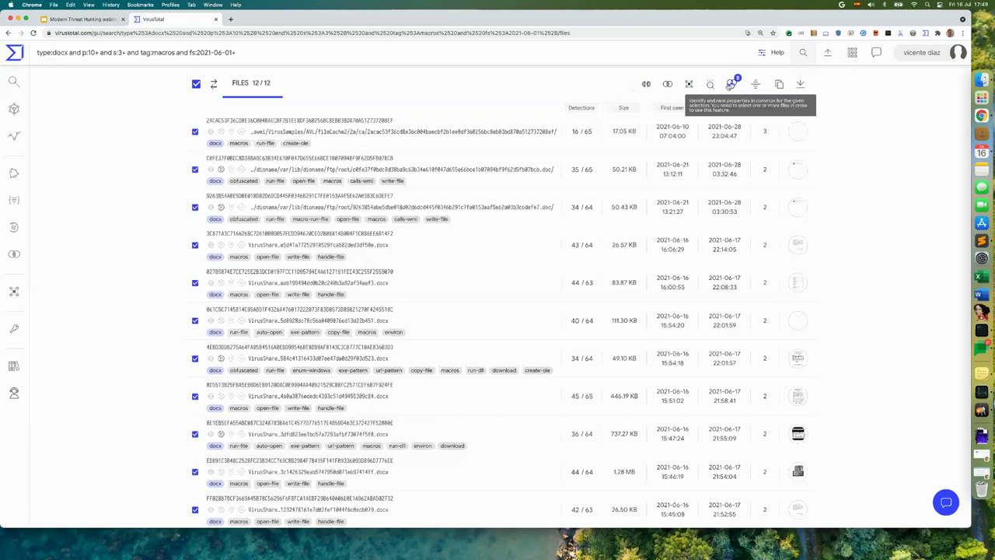
click(692, 86)
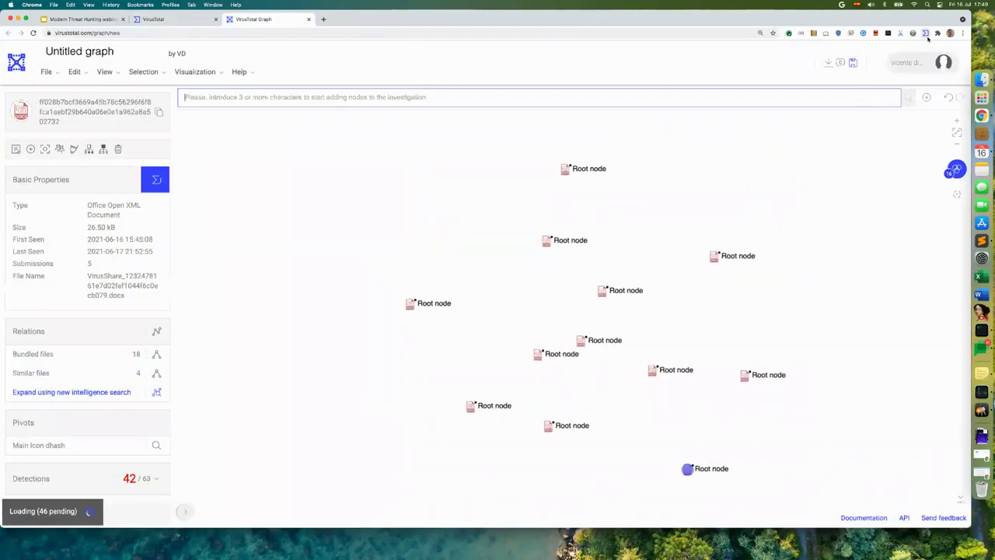
- Open the Palo Alto Unit 42 article on the Mespinoza ransomware gang and browse down to its tables of IP addresses and domains
click(323, 18)
text(paloalto)
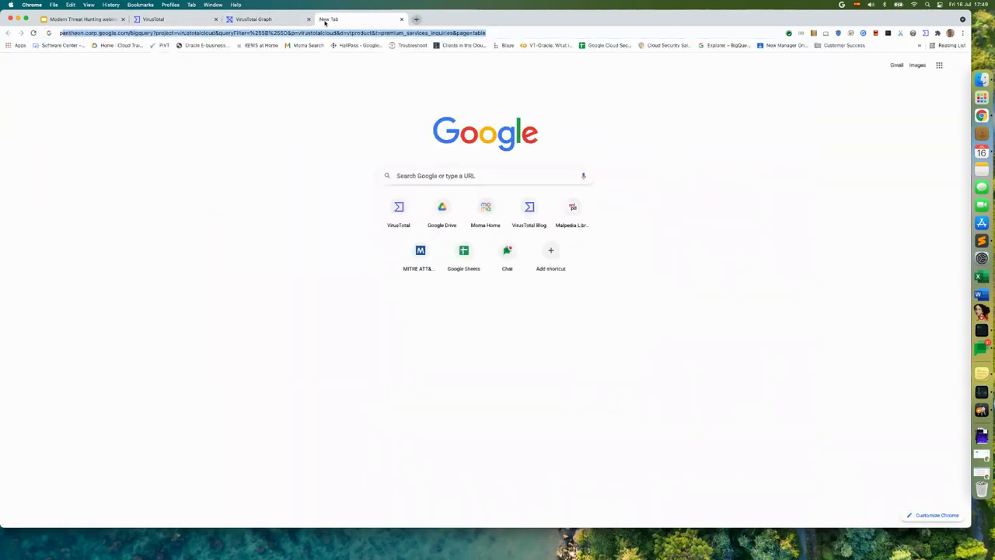
key(Up)
key(Up)
key(Up)
key(Down)
key(Up)
key(Down)
key(Return)
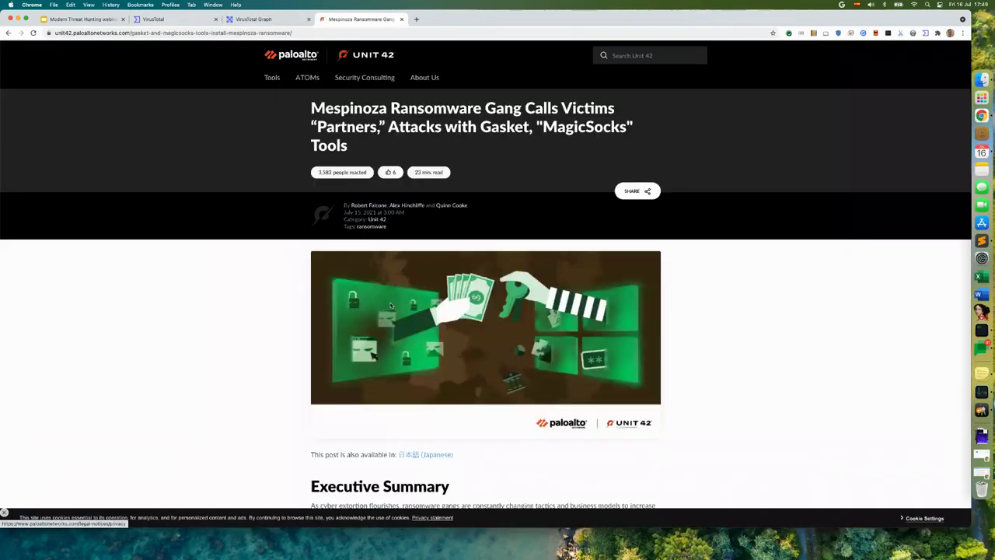
scroll(391, 305, down, 20)
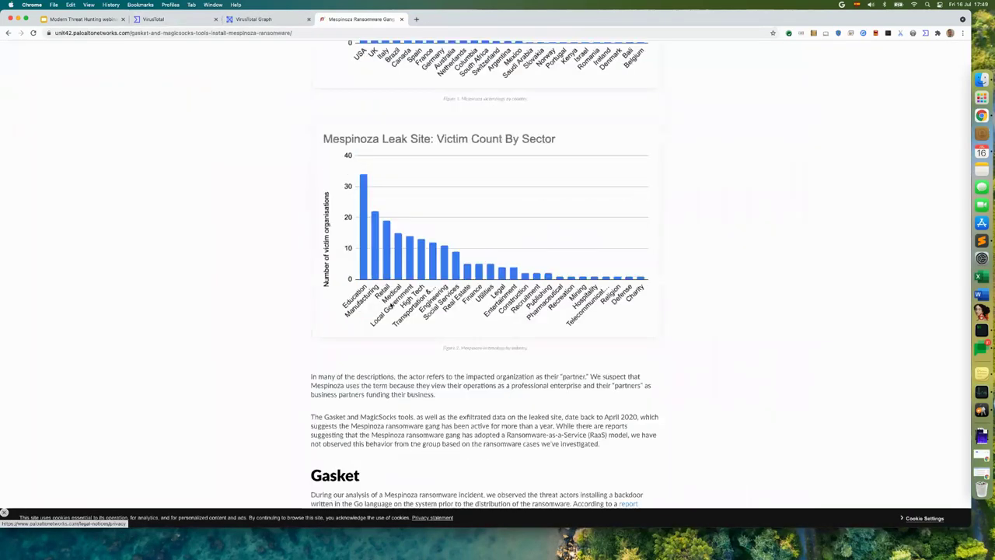
scroll(391, 306, down, 20)
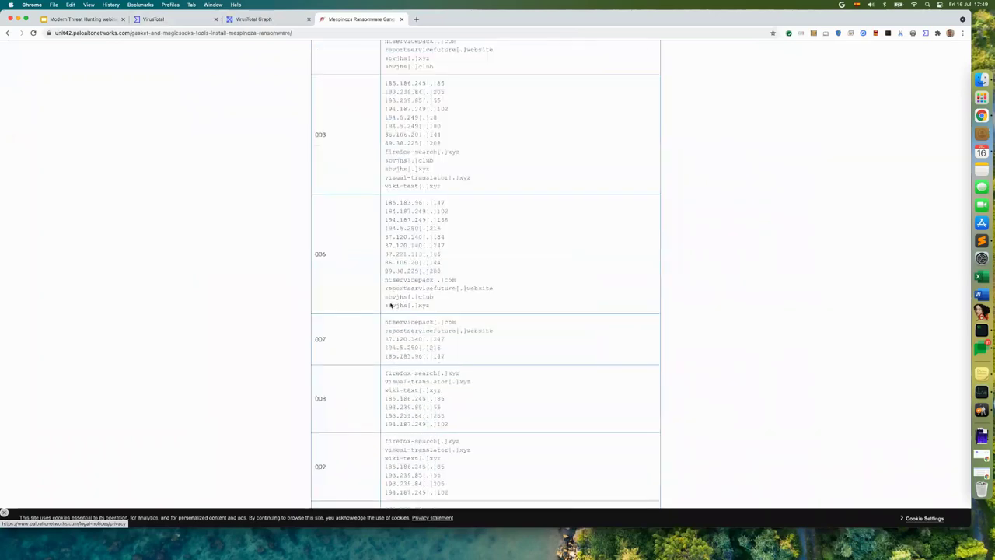
- Browse the article to its indicators section and copy the two hashes listed under Related Mespinoza/PYSA SHA256
scroll(391, 306, down, 20)
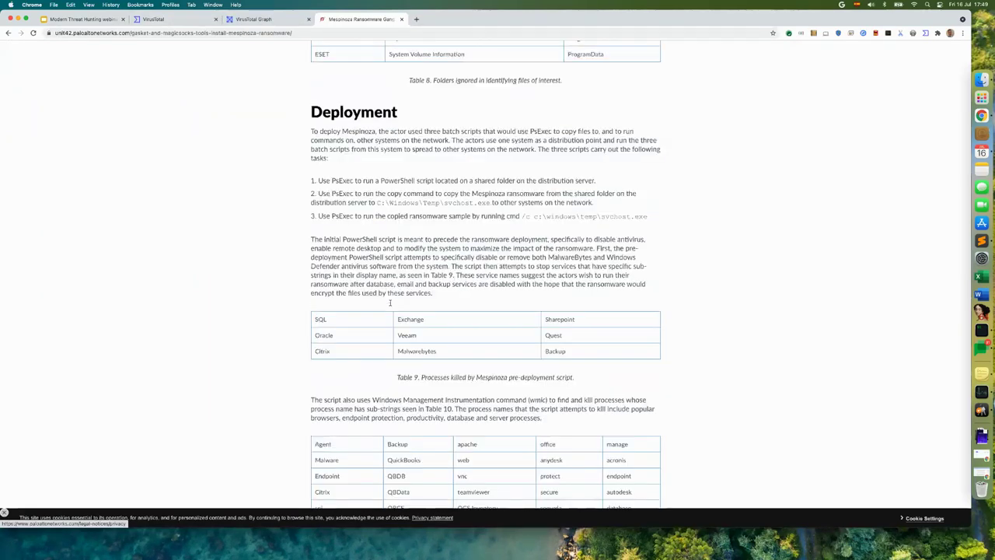
scroll(391, 306, down, 20)
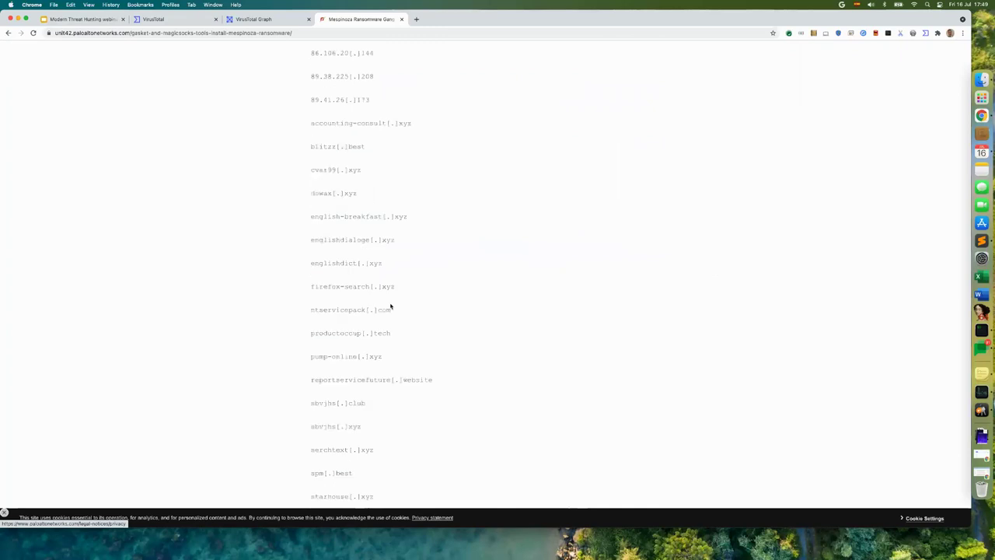
scroll(391, 305, up, 10)
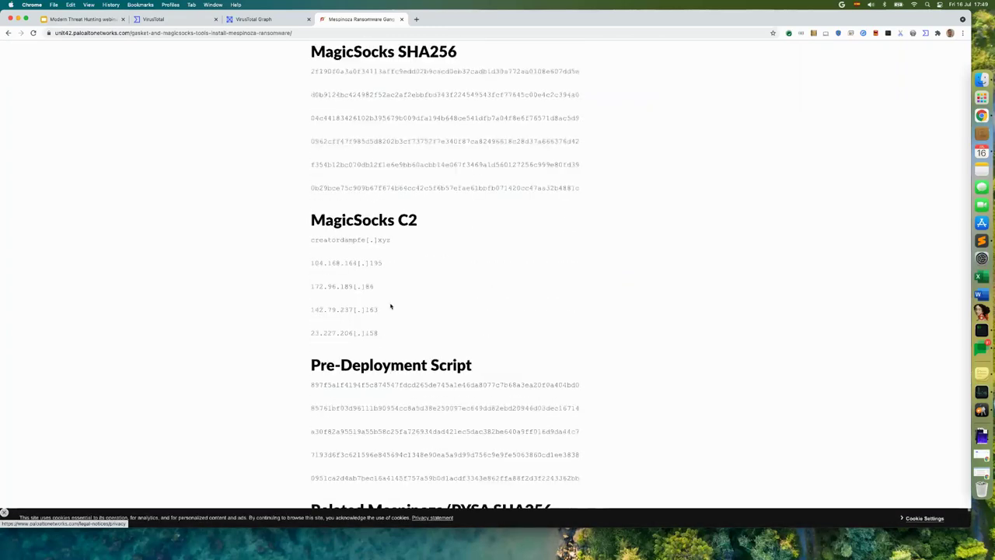
scroll(391, 306, down, 5)
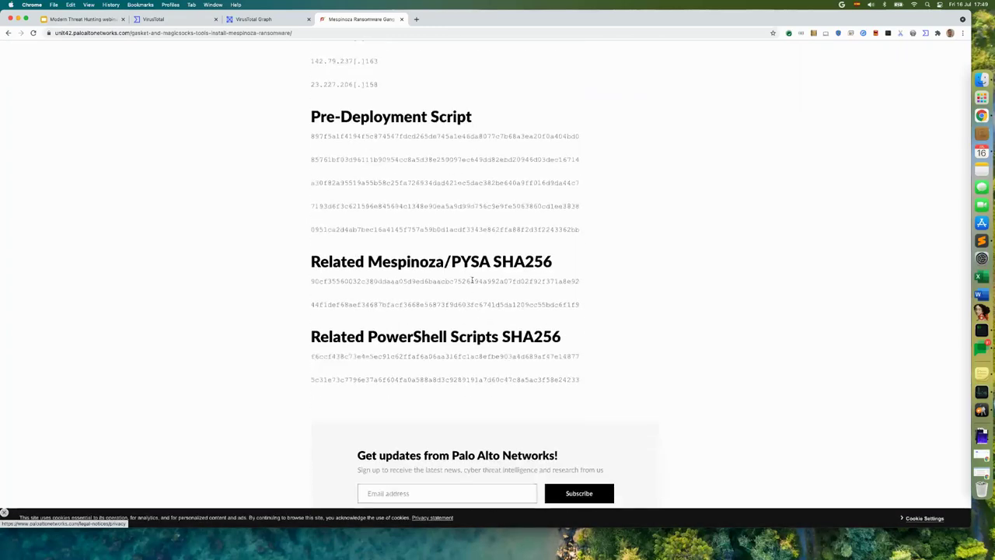
double_click(472, 280)
key(super+c)
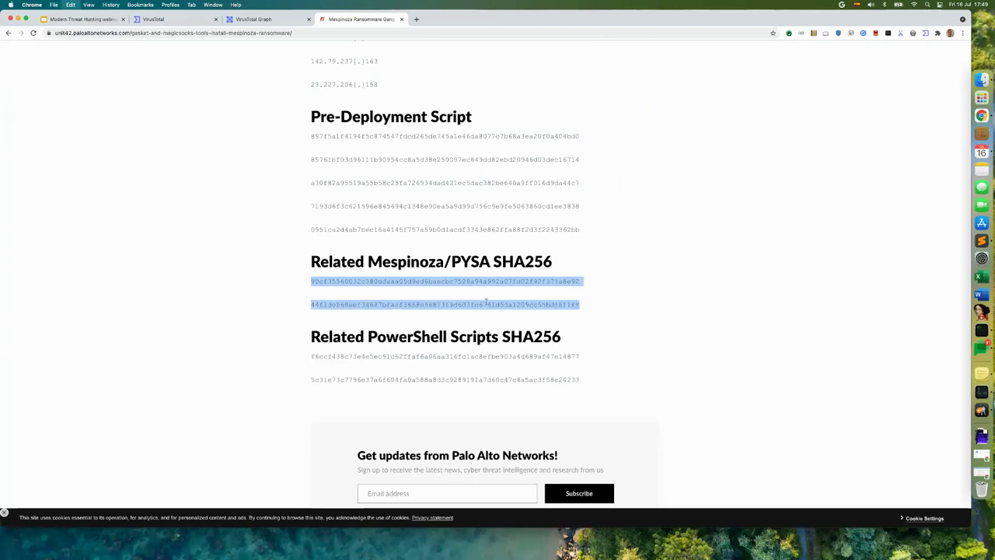
- Return to the untitled graph and examine how the root documents connect to their related files and infrastructure
click(265, 19)
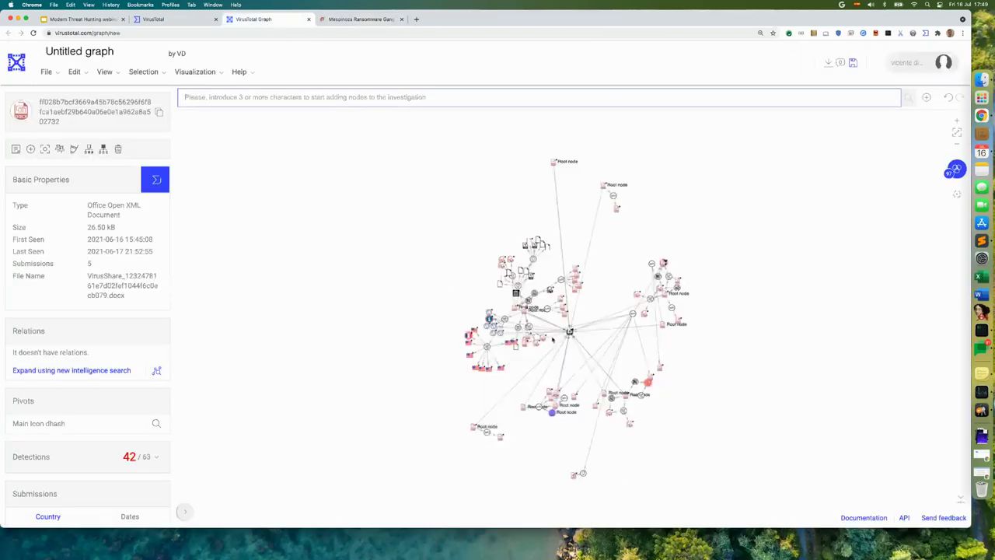
scroll(553, 332, up, 5)
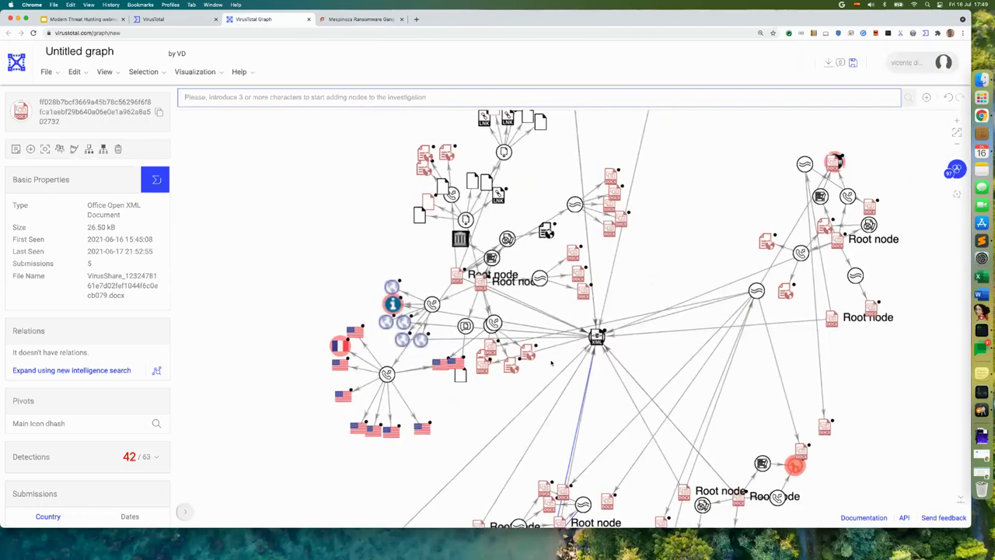
drag(553, 332, 523, 426)
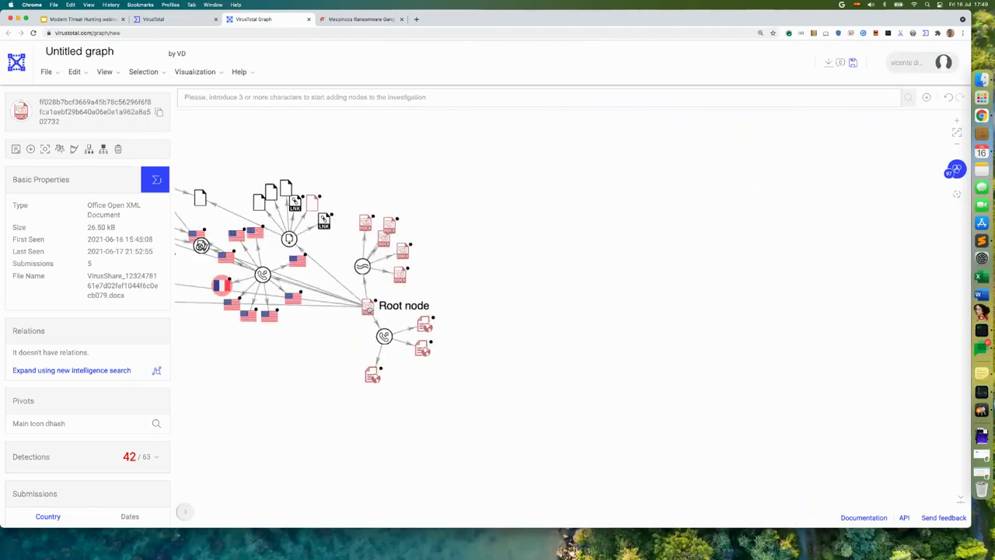
drag(397, 415, 698, 434)
drag(484, 402, 598, 453)
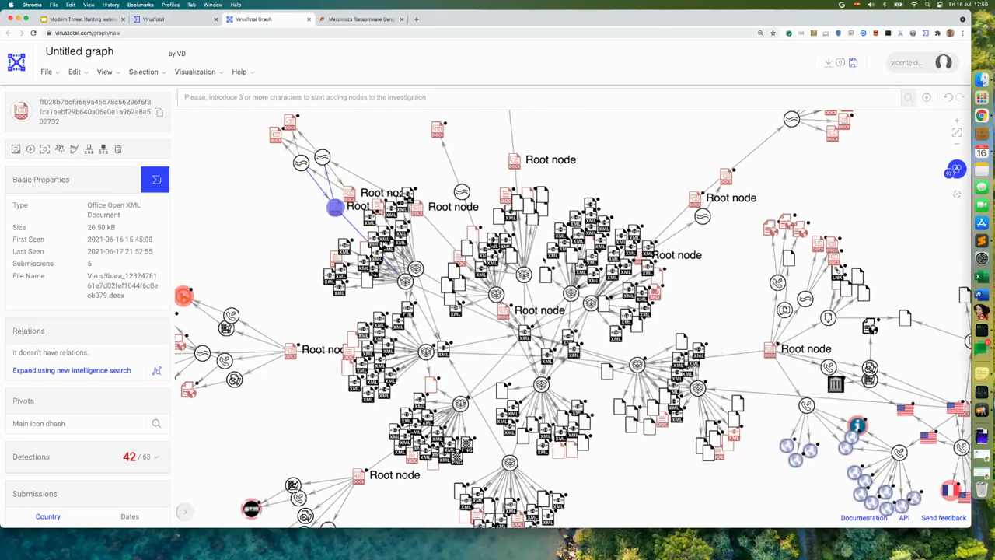
scroll(570, 227, down, 5)
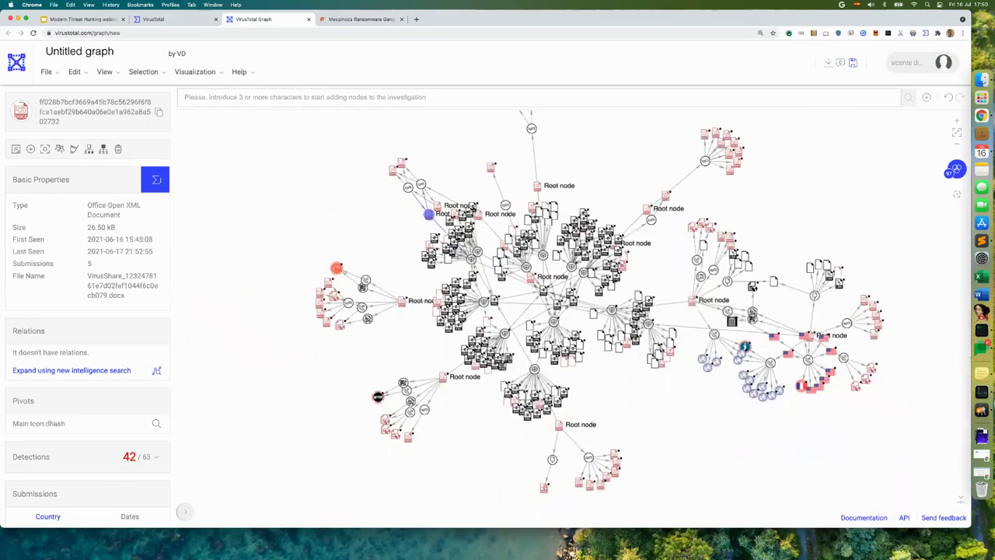
drag(635, 376, 589, 426)
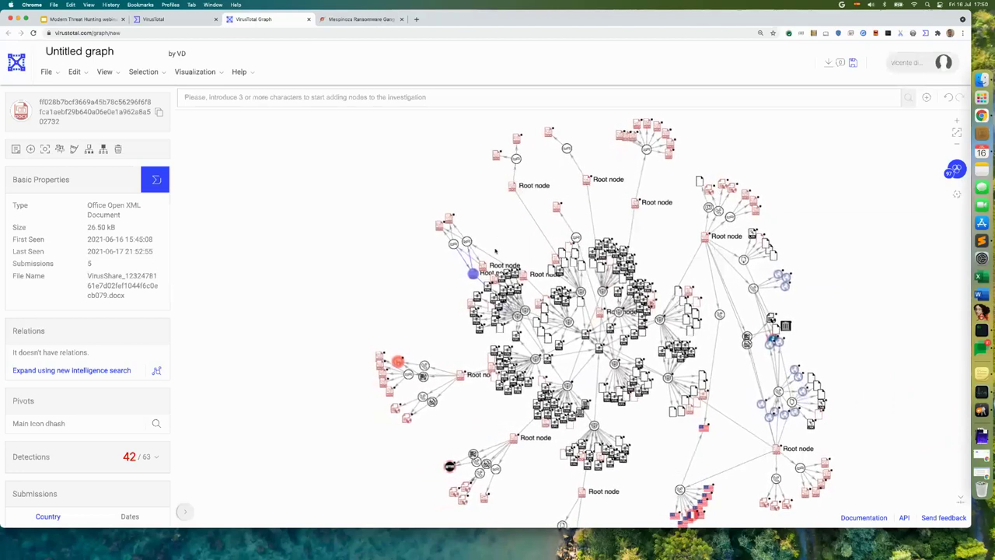
- Move the selected root node, its neighbouring root node and their bundled-files group away from the central cluster
drag(472, 273, 366, 216)
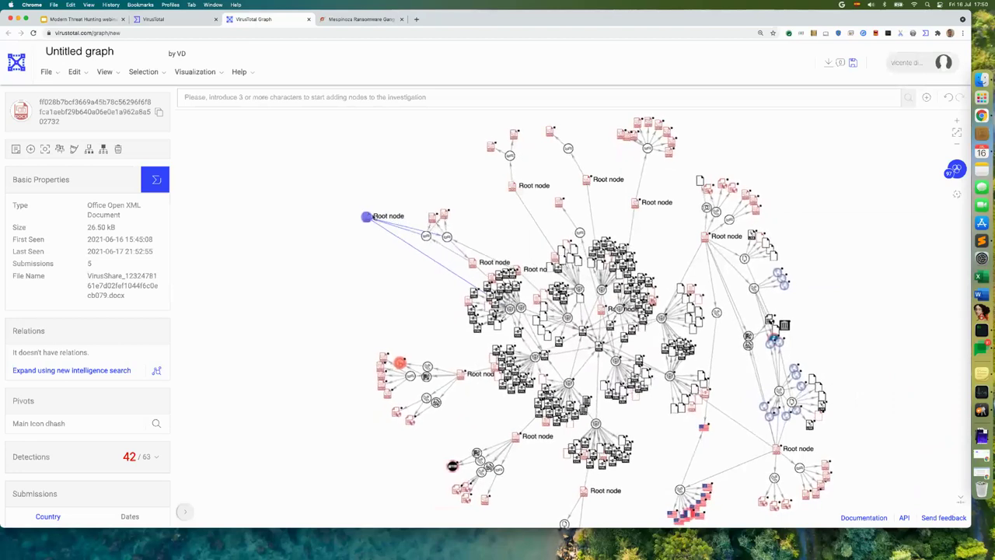
drag(453, 255, 384, 188)
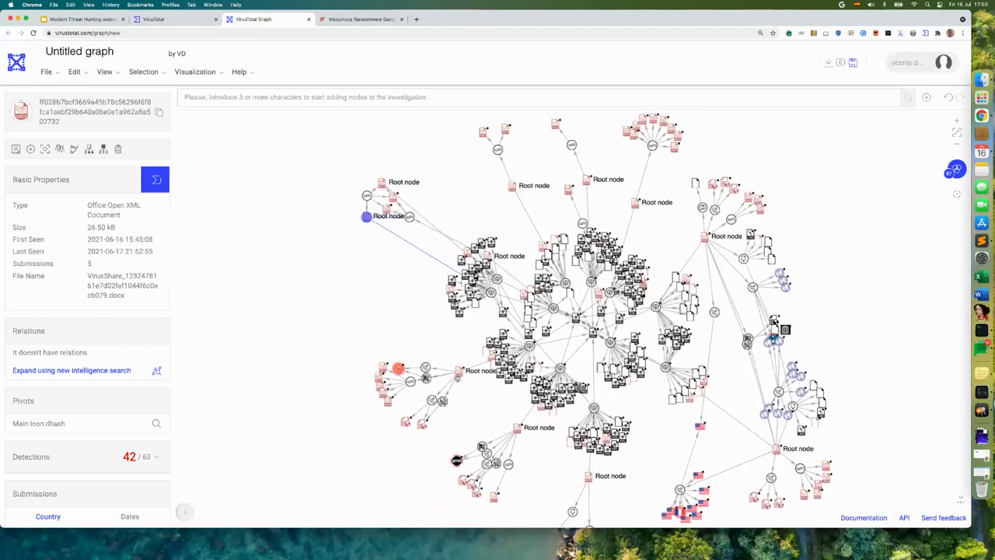
drag(374, 349, 346, 326)
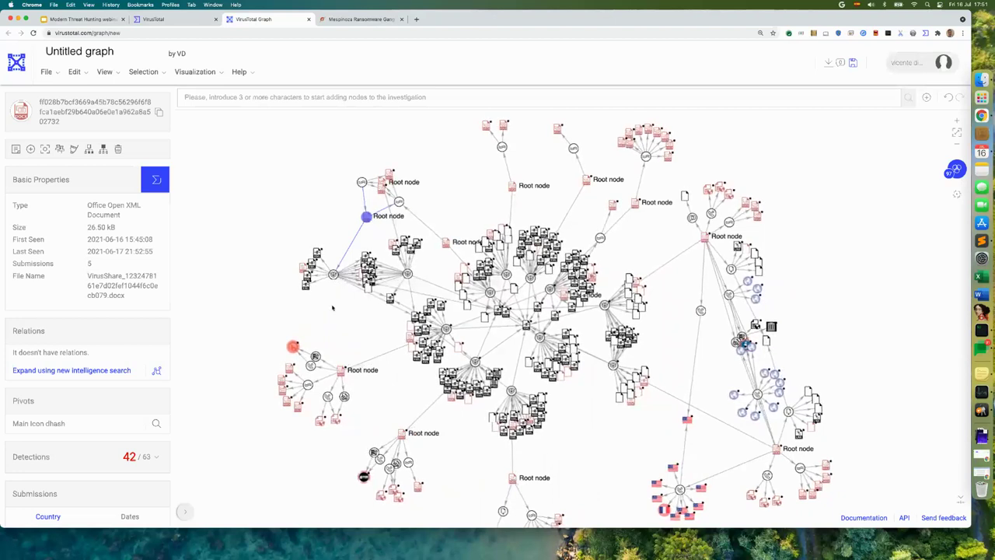
- Pull the flagged document and macro files out of the separated bundled-files group so they stand apart from the XML files
scroll(332, 307, up, 5)
drag(332, 298, 309, 337)
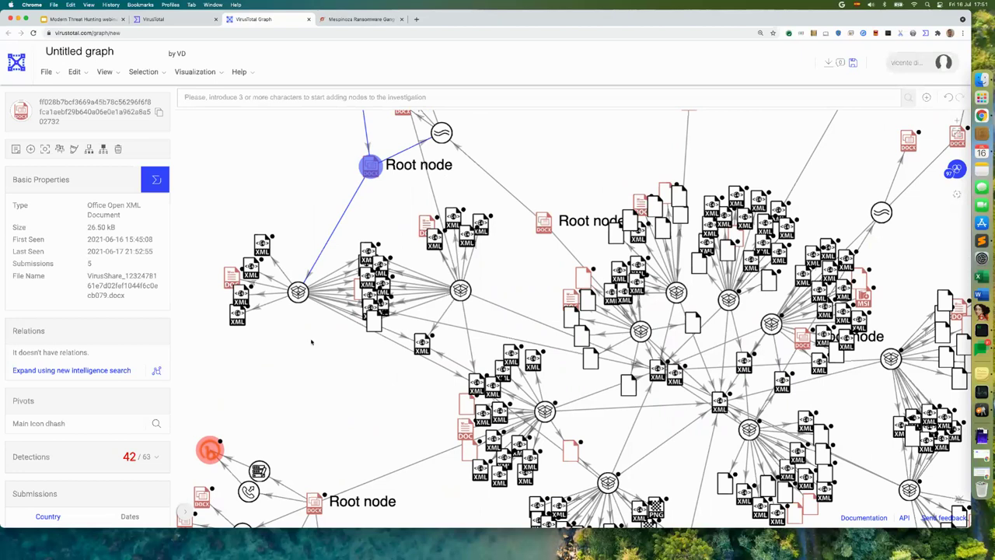
mouse_move(247, 295)
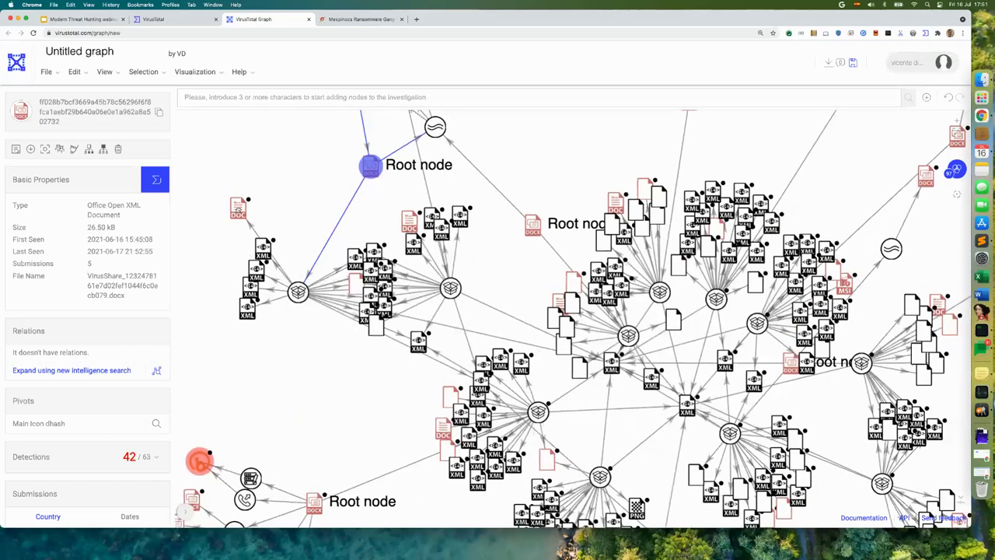
mouse_move(348, 295)
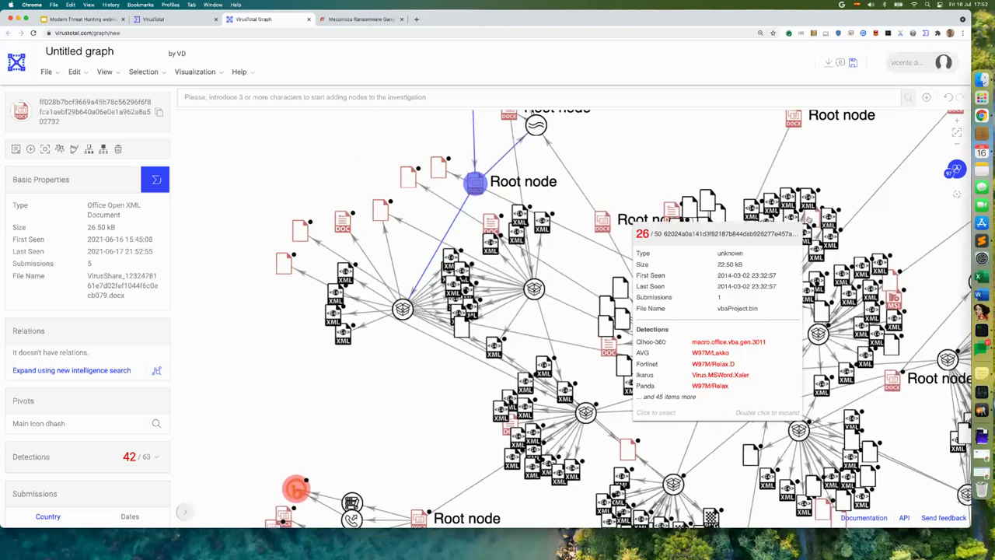
- Inspect the basic properties of the flagged vbaProject.bin node and the detections of a flagged VBA file in another bundle
click(809, 220)
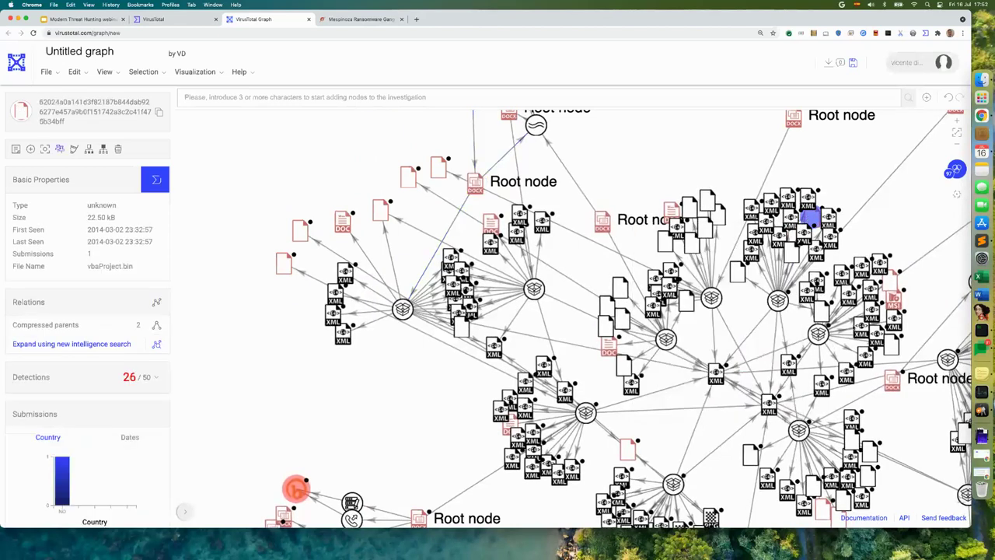
mouse_move(887, 288)
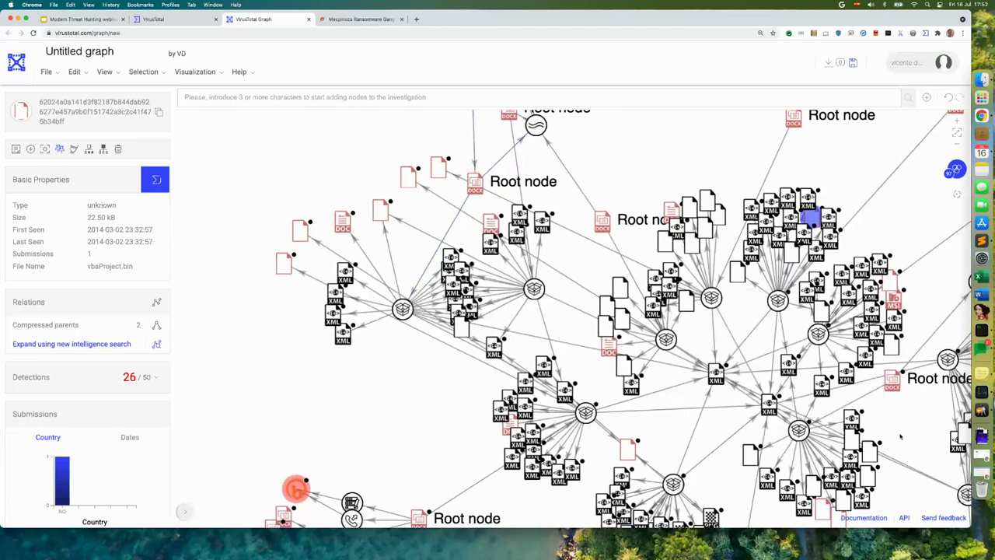
scroll(631, 334, down, 3)
mouse_move(632, 334)
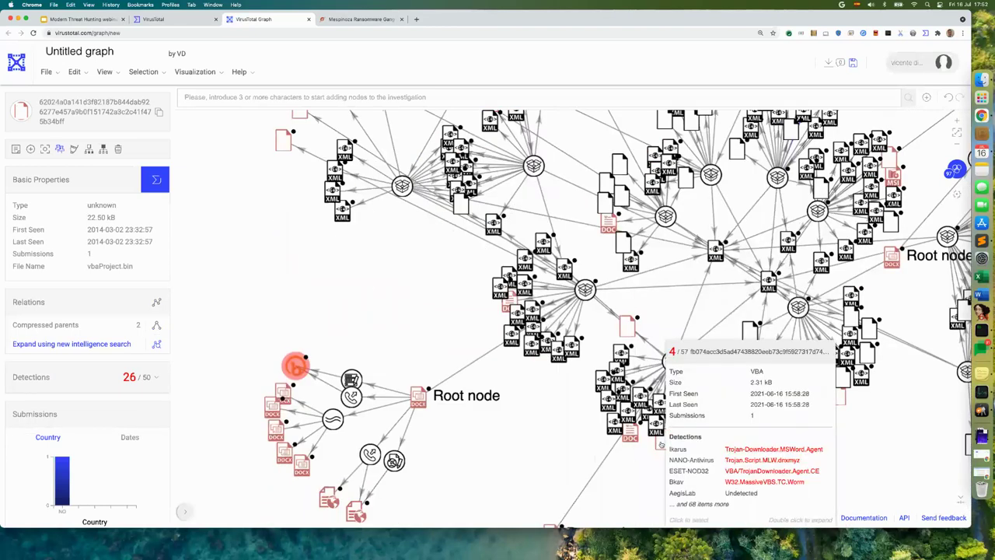
scroll(451, 348, left, 1)
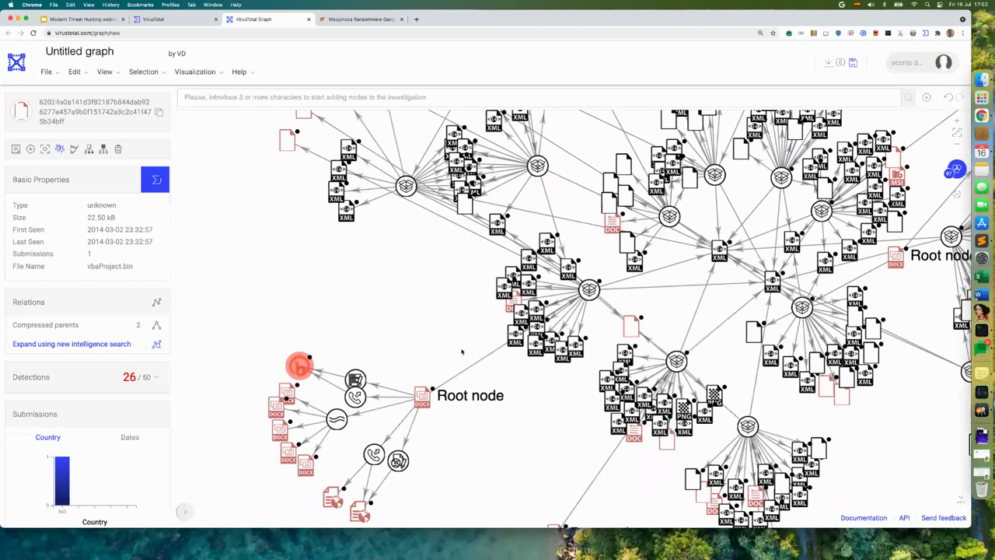
- Check the flagged VBA files around the separated bundle, move one into empty space and select it
drag(461, 351, 531, 495)
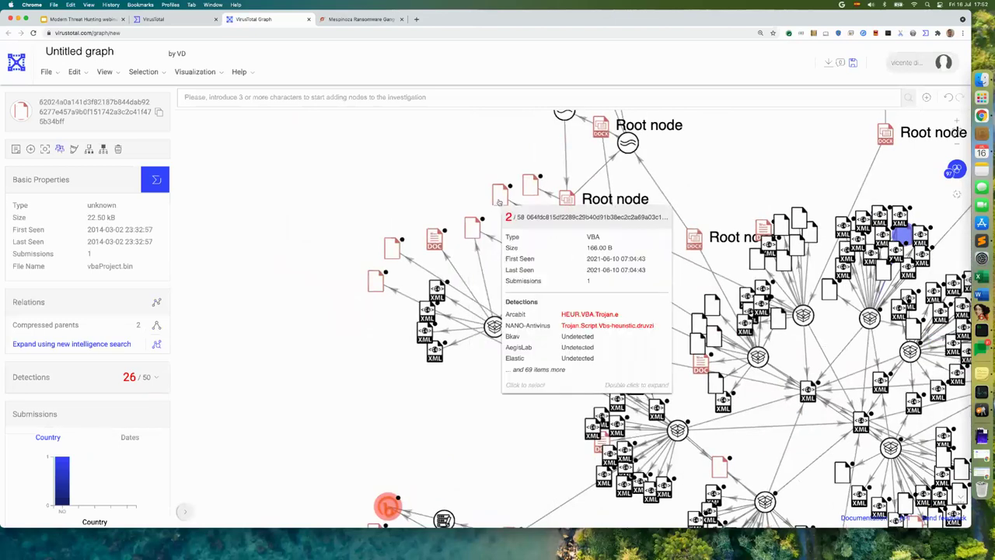
mouse_move(525, 189)
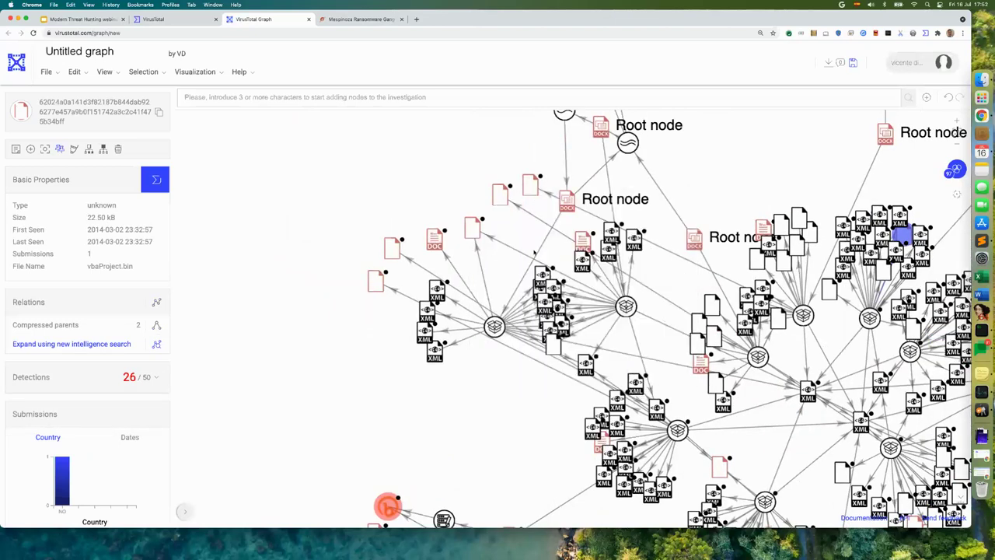
drag(528, 189, 346, 392)
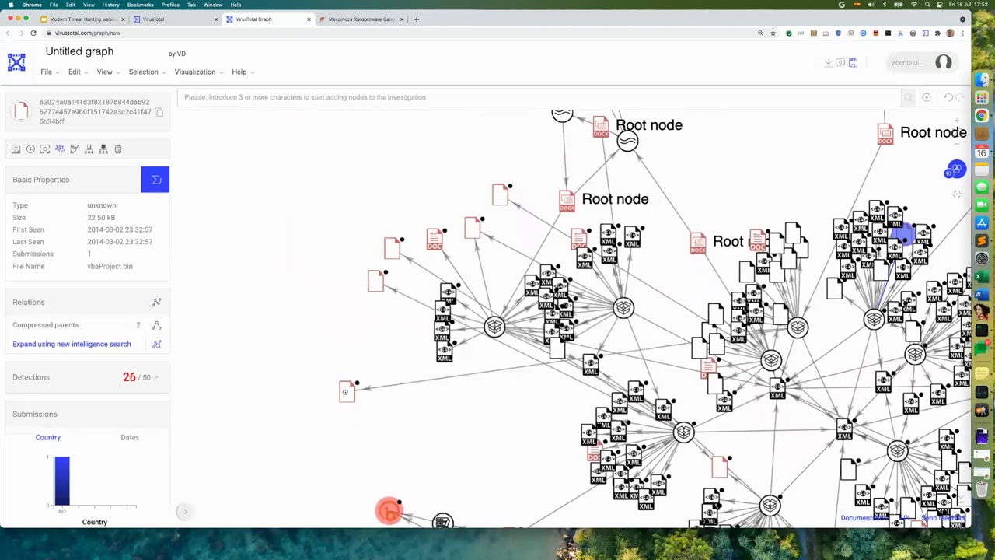
click(346, 394)
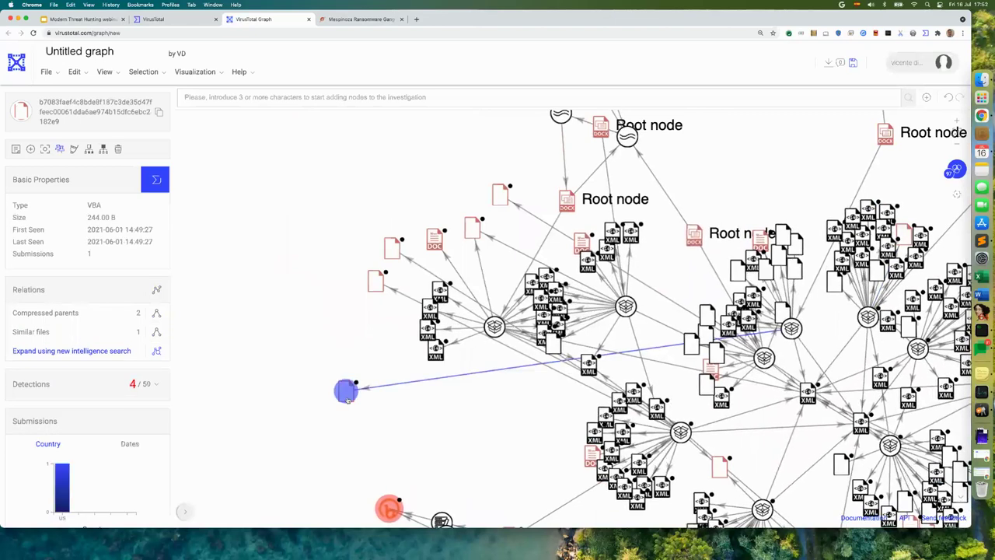
- Open the selected VBA file's VirusTotal report, read the macro code in its content strings and close the report
click(155, 179)
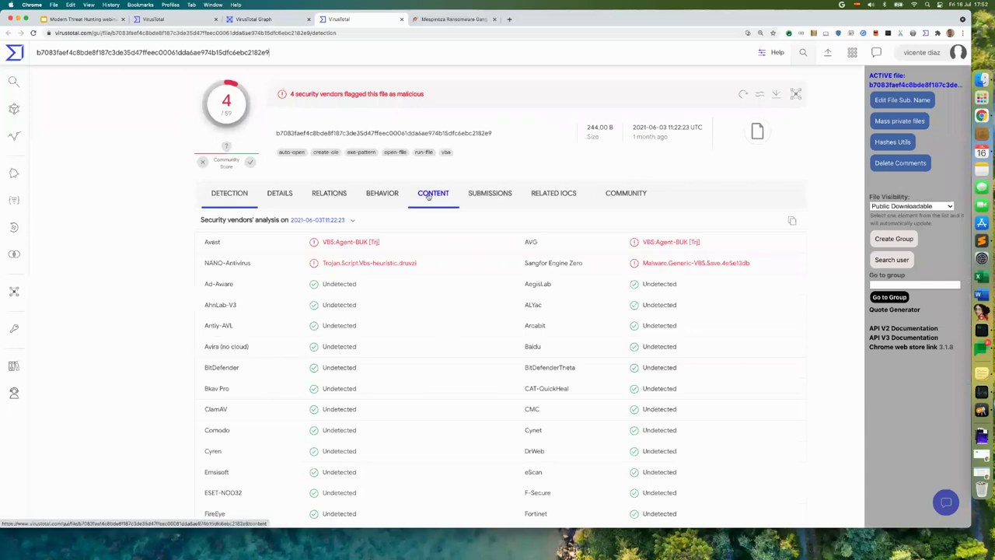
click(433, 193)
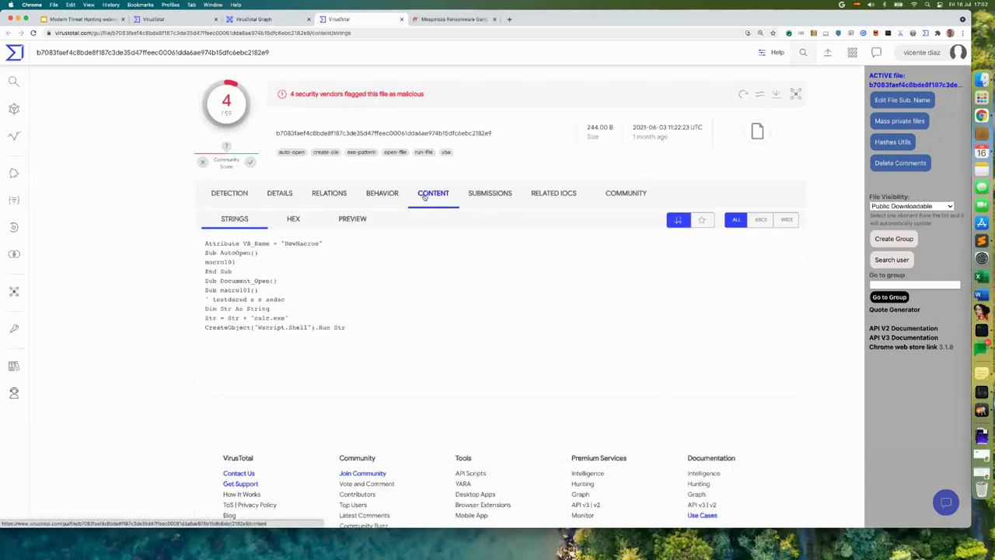
drag(361, 329, 194, 232)
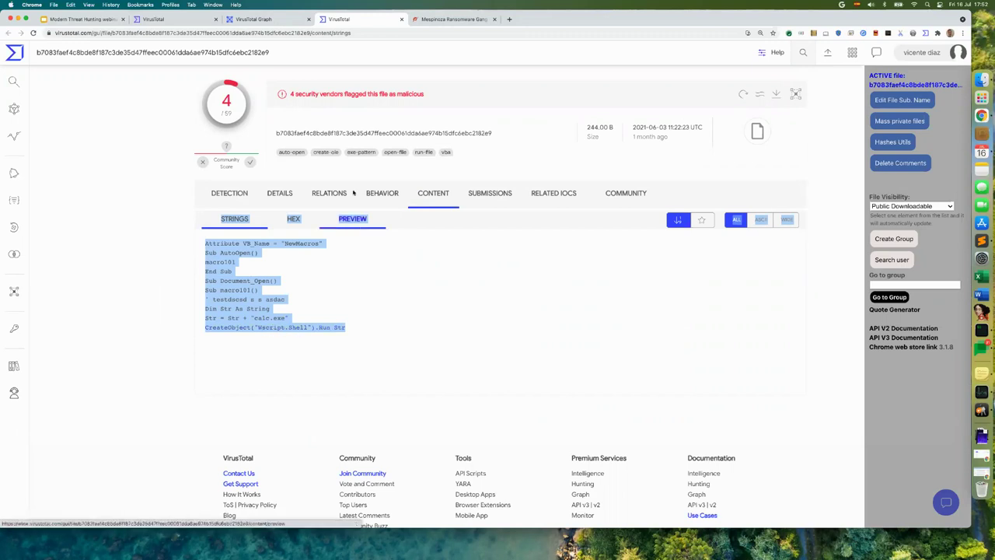
click(401, 20)
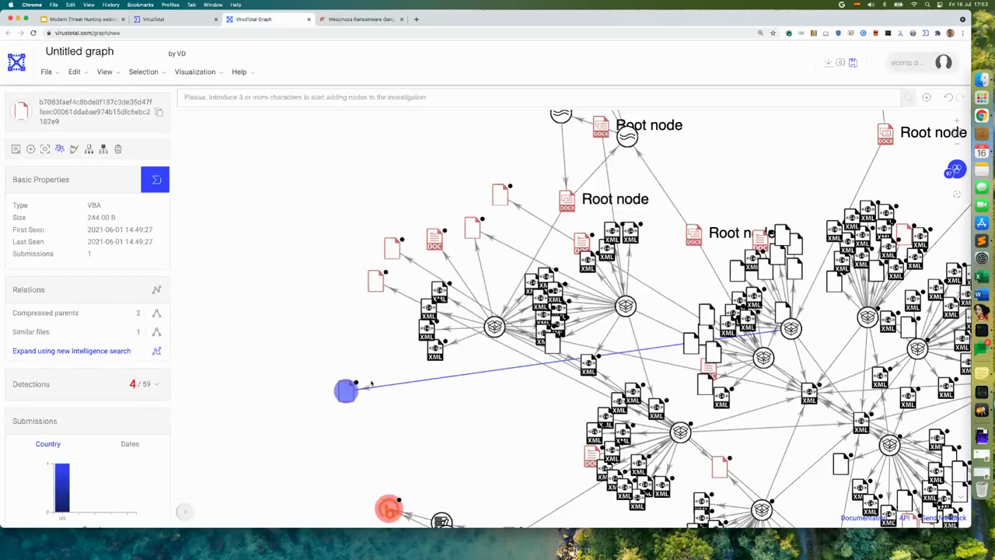
- Move the VBA file node back near its bundled-files group and open the VirusTotal report of another flagged VBA file
mouse_move(345, 391)
drag(346, 391, 839, 191)
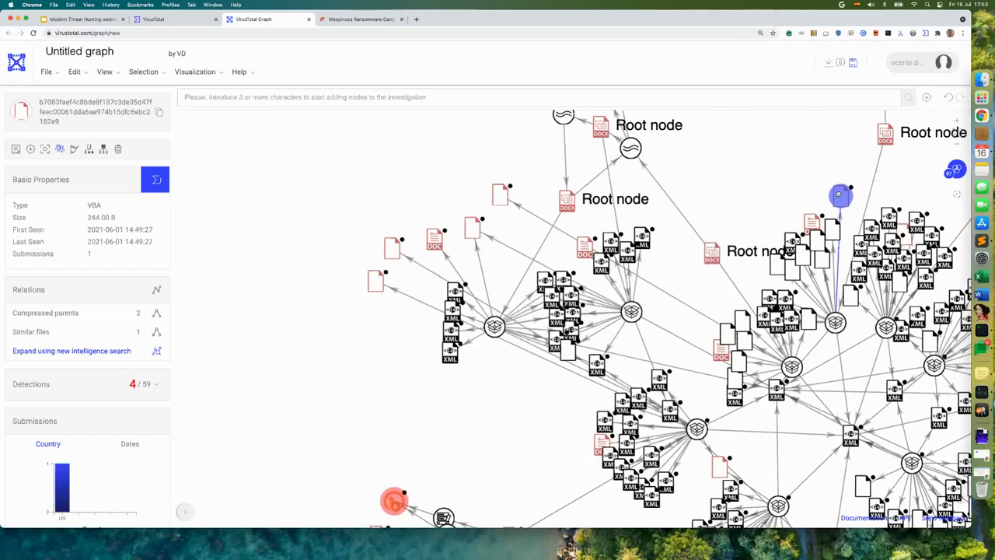
key(Delete)
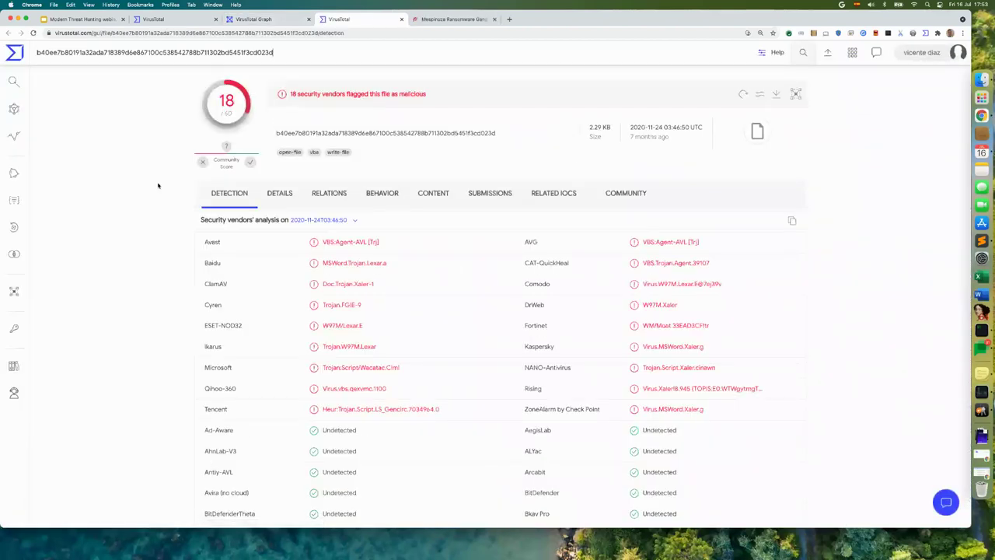
- Show the second VBA file's content strings and read its macro code through to the end
click(433, 195)
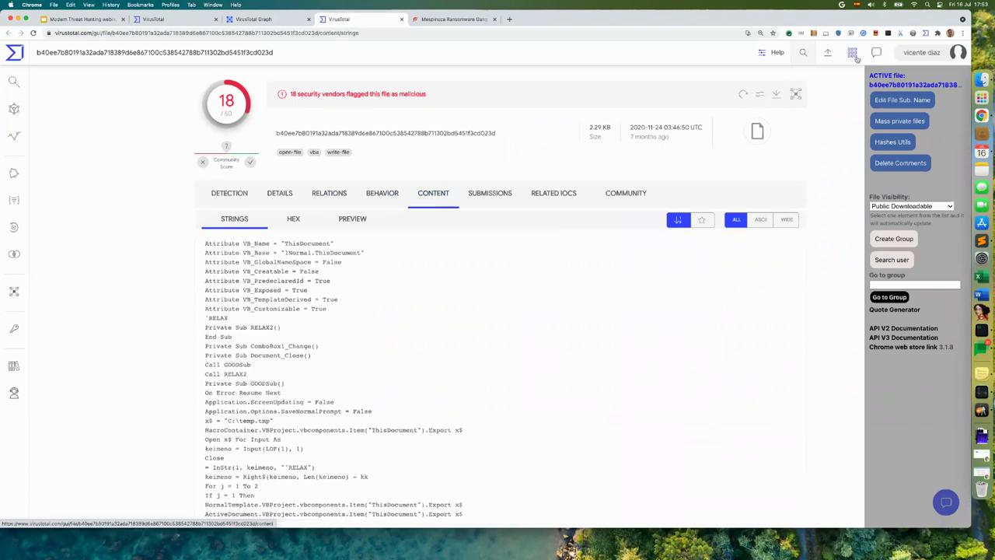
click(557, 234)
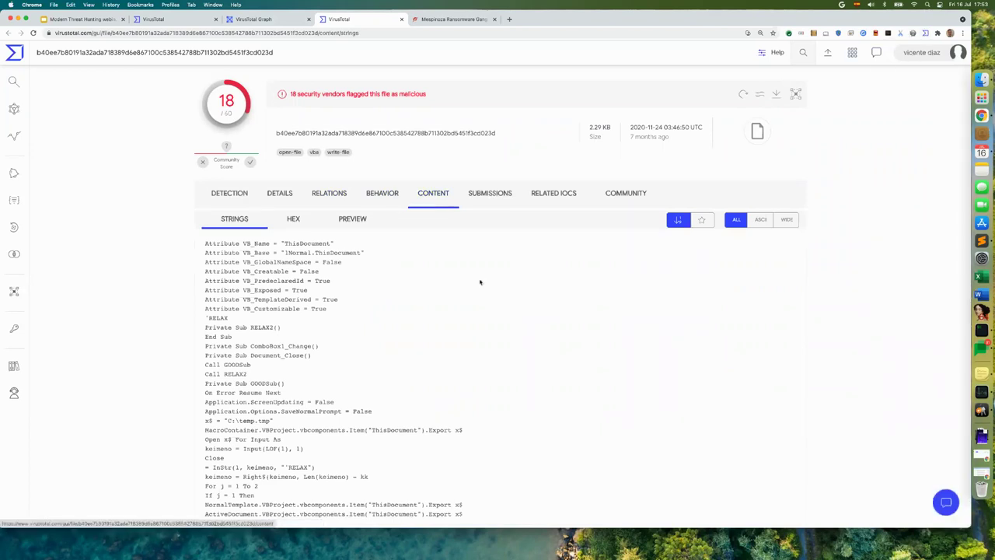
scroll(480, 282, down, 3)
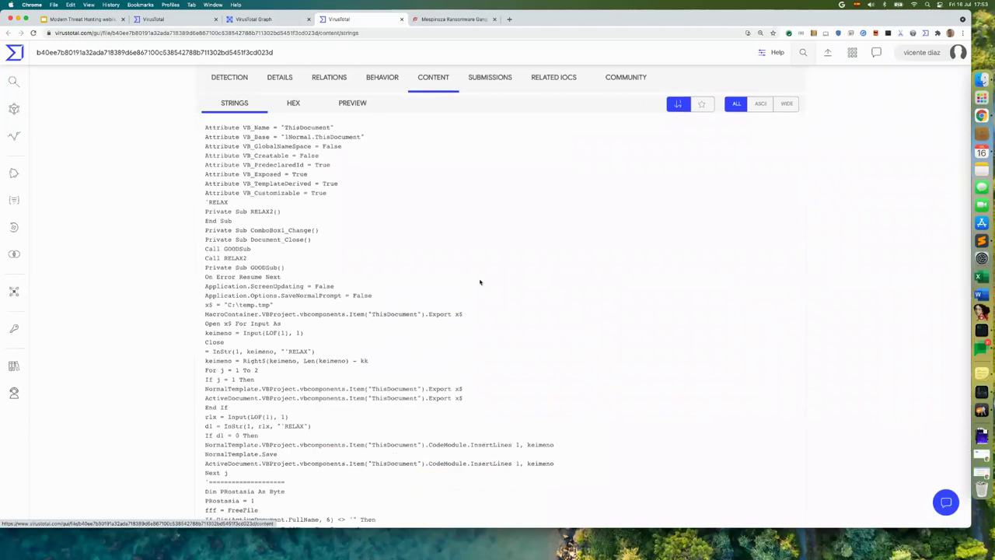
scroll(479, 282, down, 3)
scroll(479, 283, down, 1)
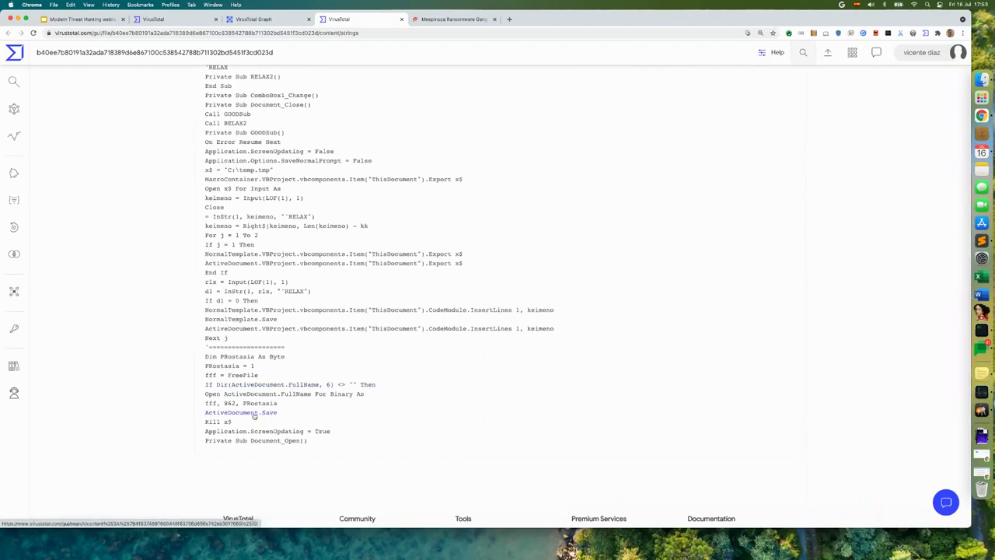
- Review the second VBA file's macro code again, from the VB attributes to the Document_Open routine
scroll(335, 406, up, 1)
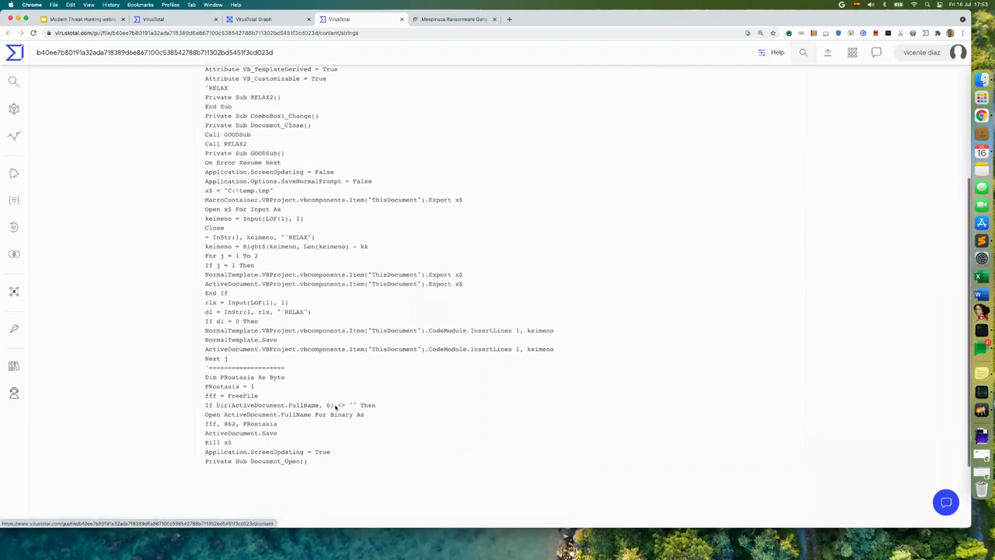
scroll(335, 407, up, 3)
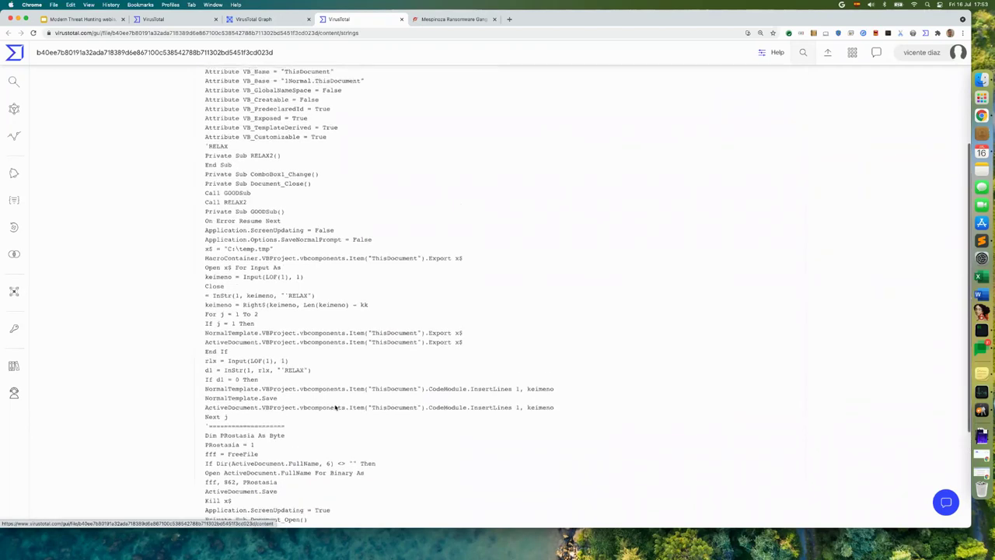
scroll(335, 407, up, 2)
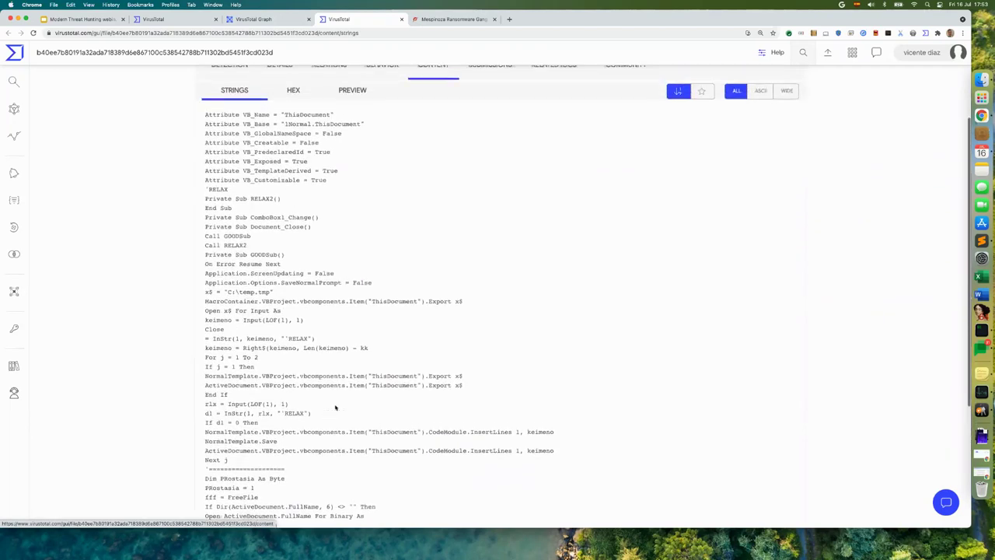
scroll(335, 406, up, 1)
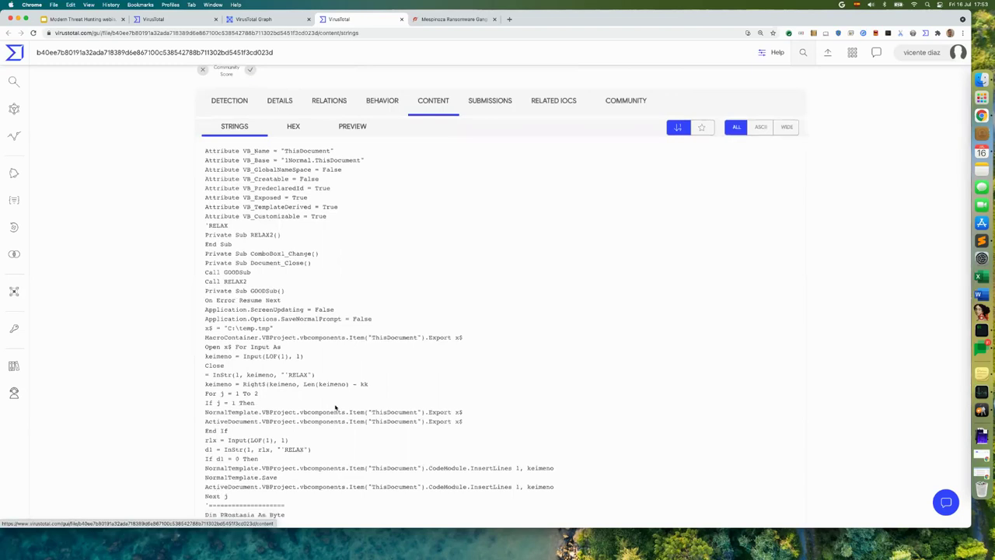
scroll(335, 406, down, 2)
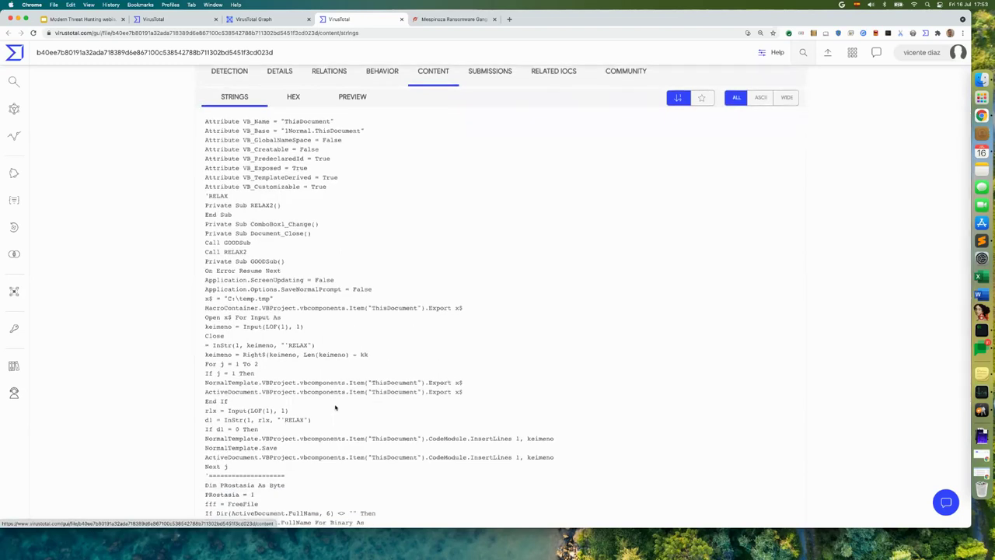
scroll(335, 406, down, 2)
scroll(335, 406, down, 4)
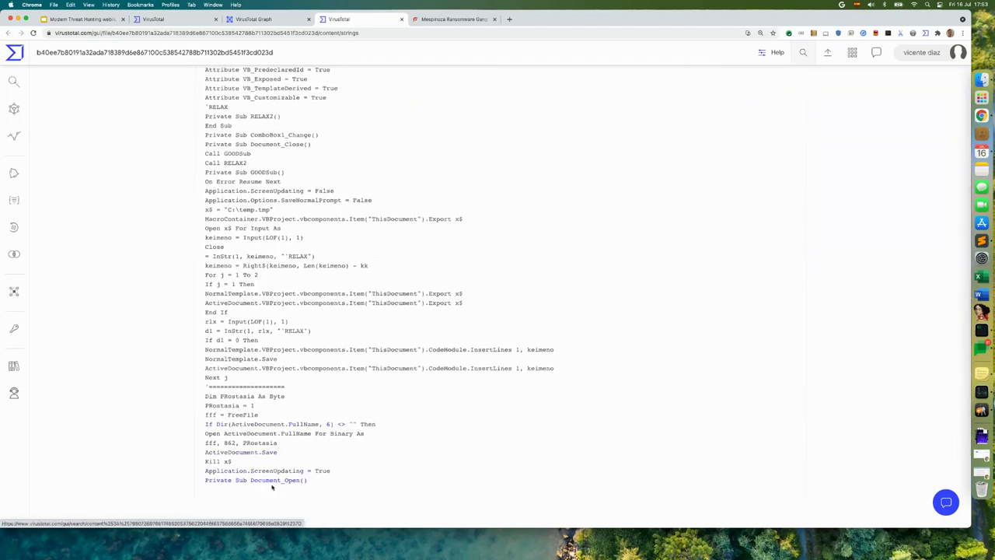
scroll(276, 488, up, 14)
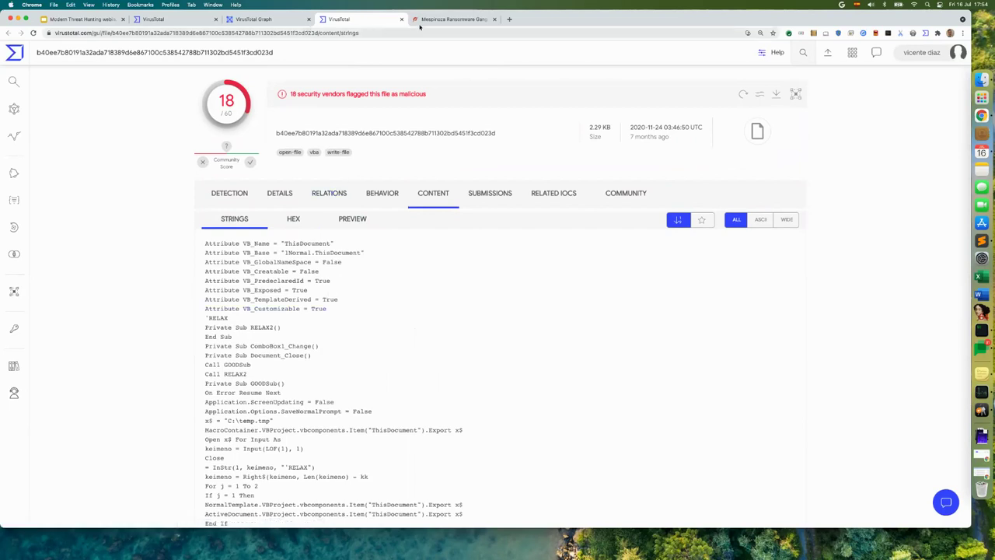
- Expand the second VBA file's relations in the graph and separate its similar-files and compressed-parents groups
click(264, 19)
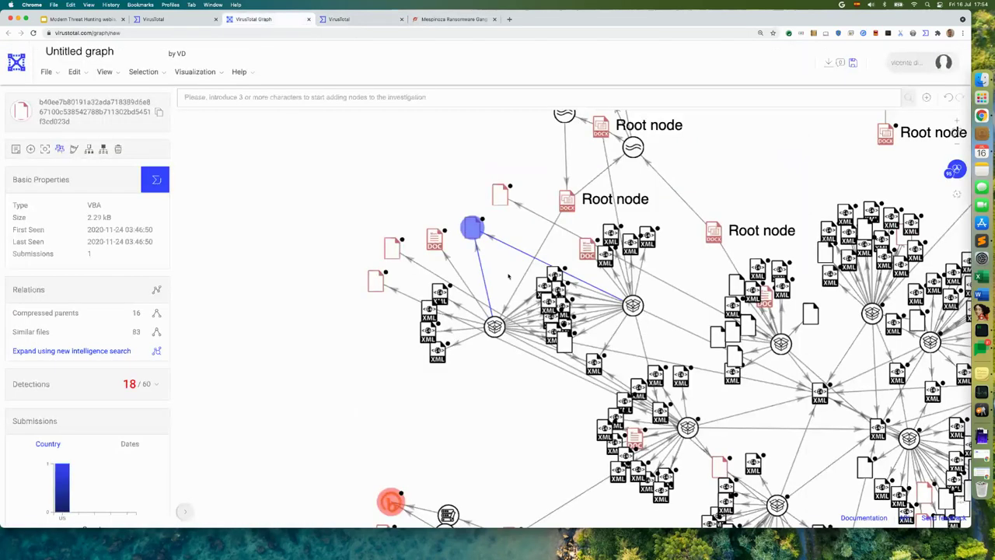
mouse_move(471, 234)
click(471, 231)
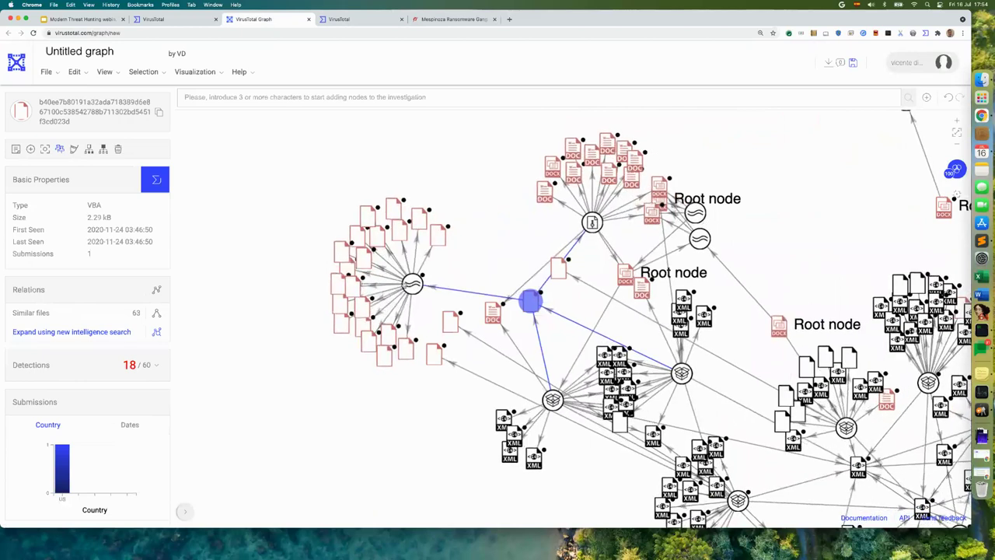
drag(406, 286, 331, 289)
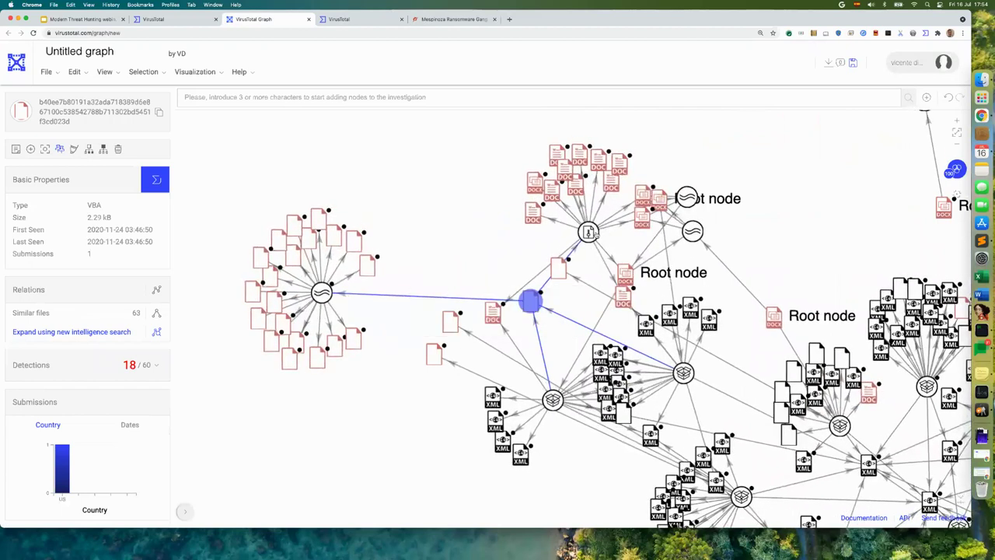
drag(596, 233, 446, 235)
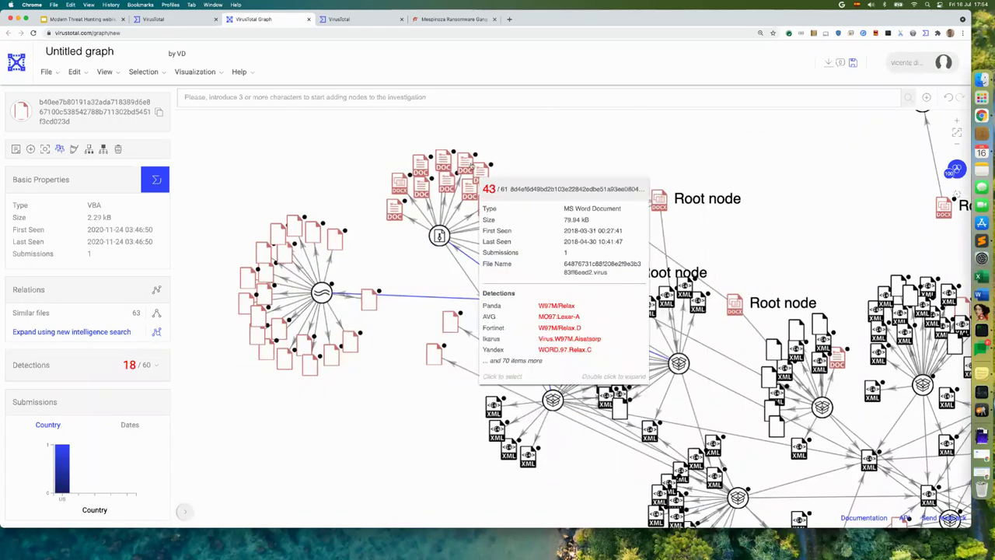
- Inspect the expanded relations, select a flagged VBA file in the similar-files group and open its VirusTotal report
mouse_move(528, 303)
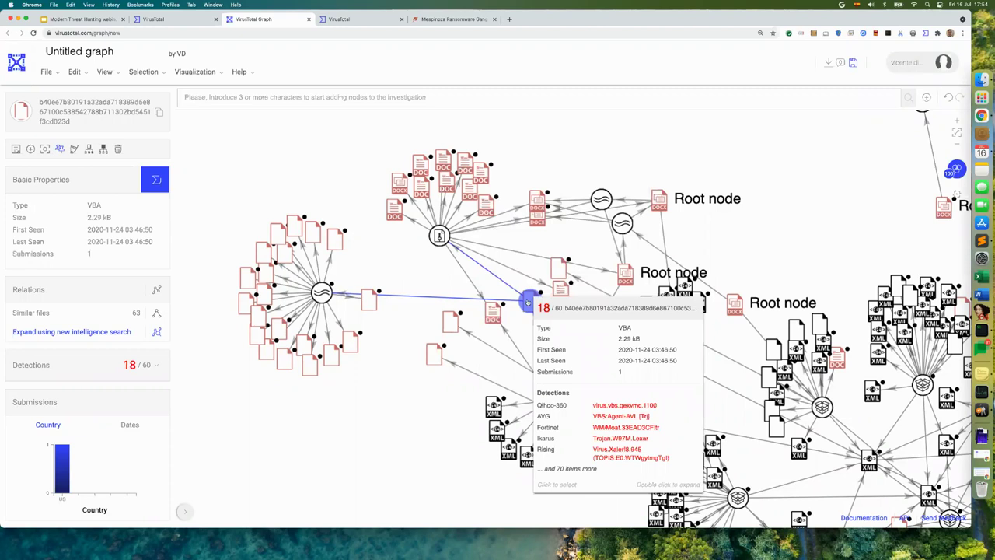
mouse_move(405, 221)
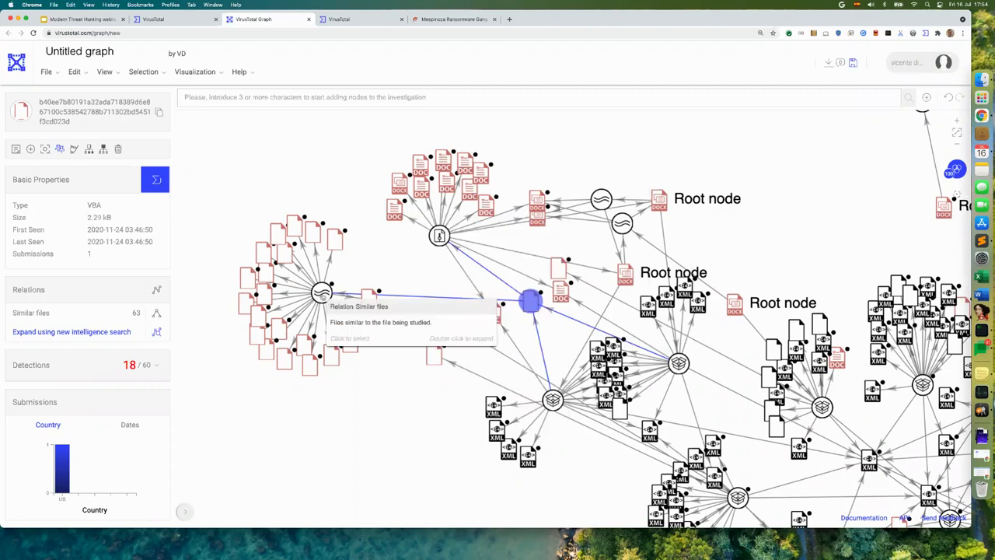
mouse_move(332, 357)
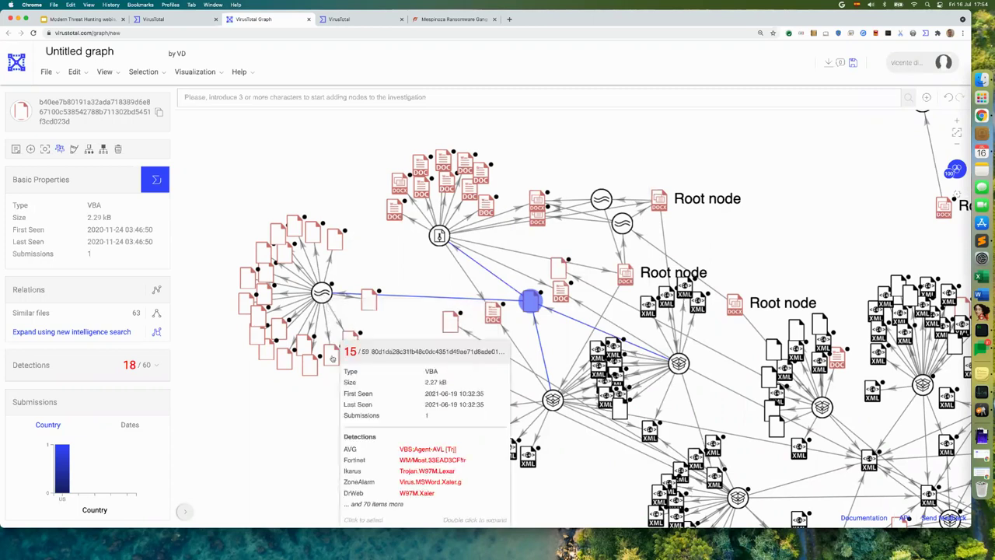
click(332, 358)
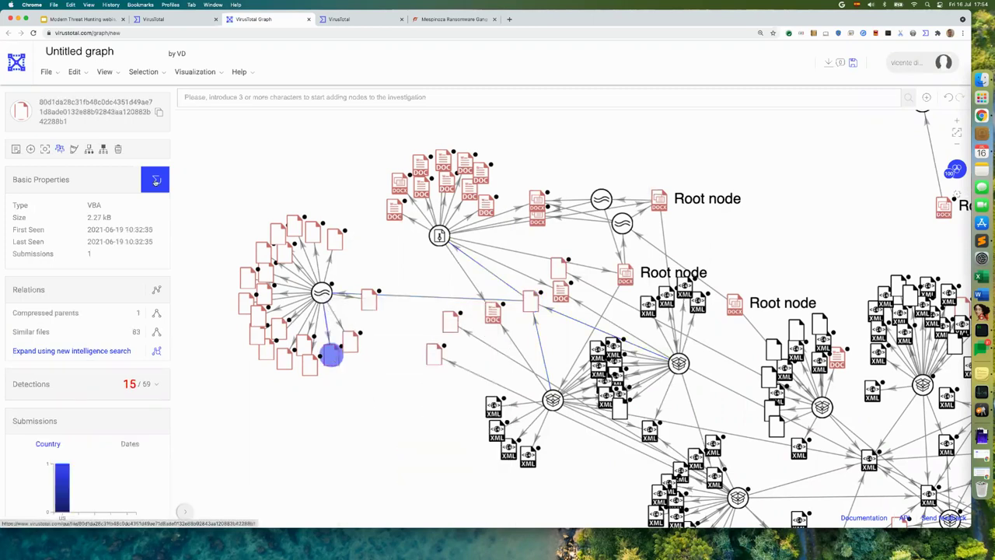
click(155, 180)
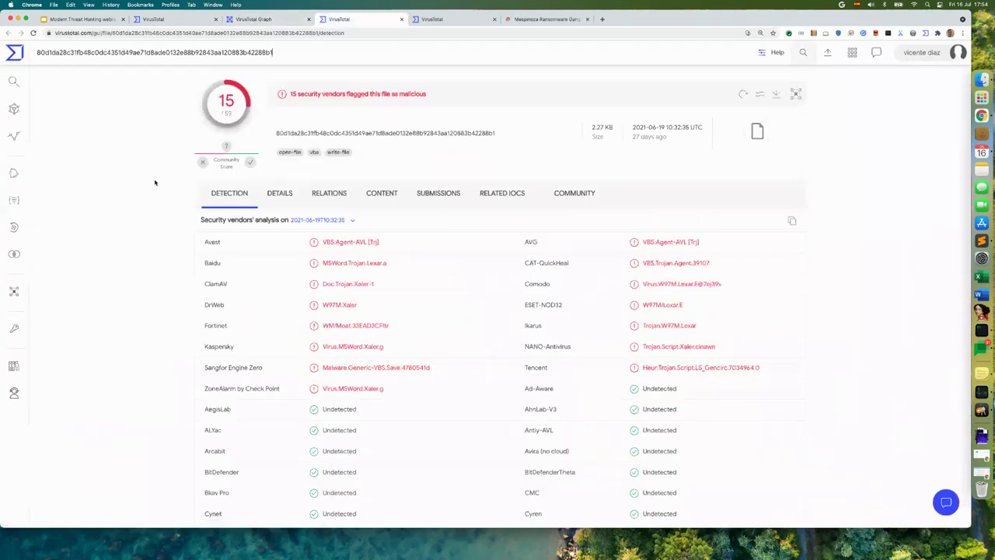
- Show the similar VBA file's content strings and compare its macro code with the second VBA file's
click(434, 196)
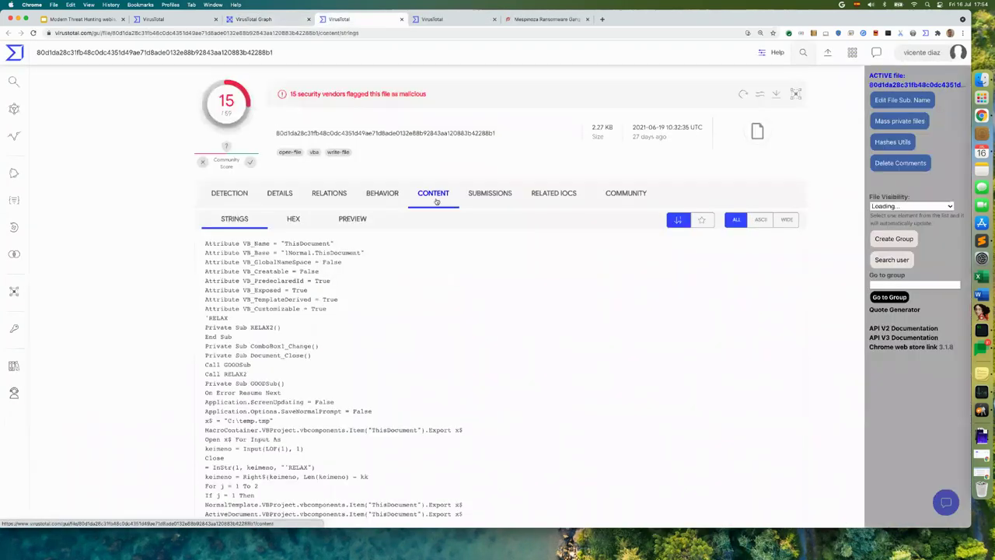
scroll(399, 299, down, 3)
scroll(398, 299, down, 3)
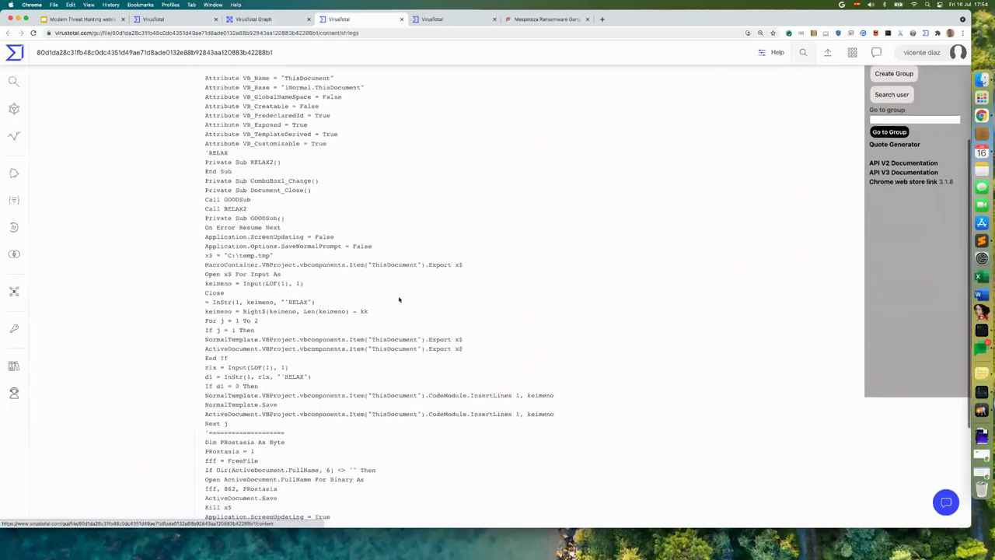
scroll(399, 299, up, 1)
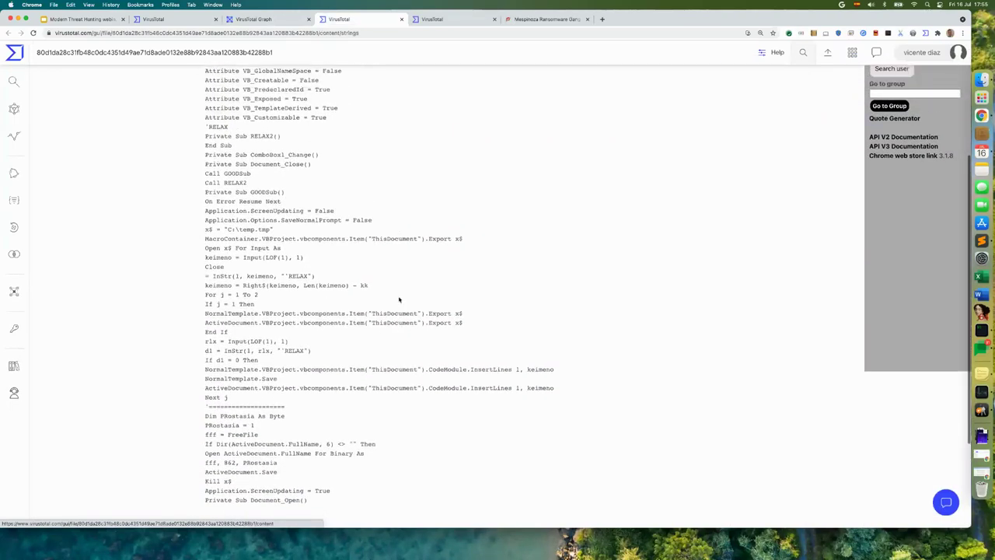
- Select the compressed-parent documents in the graph, calculate their commonalities, review the shared Office author, macro names and tags, and close the results
click(249, 21)
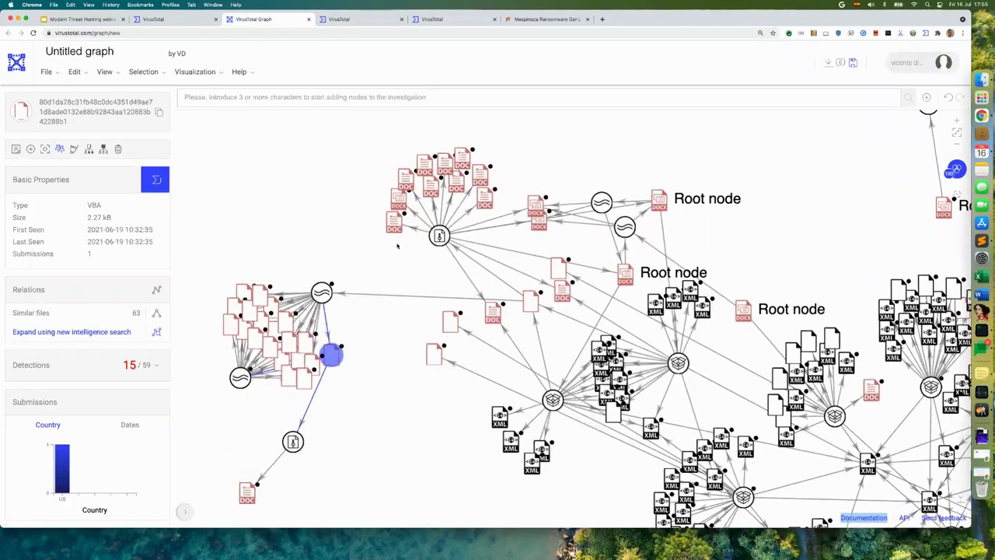
drag(373, 245, 496, 143)
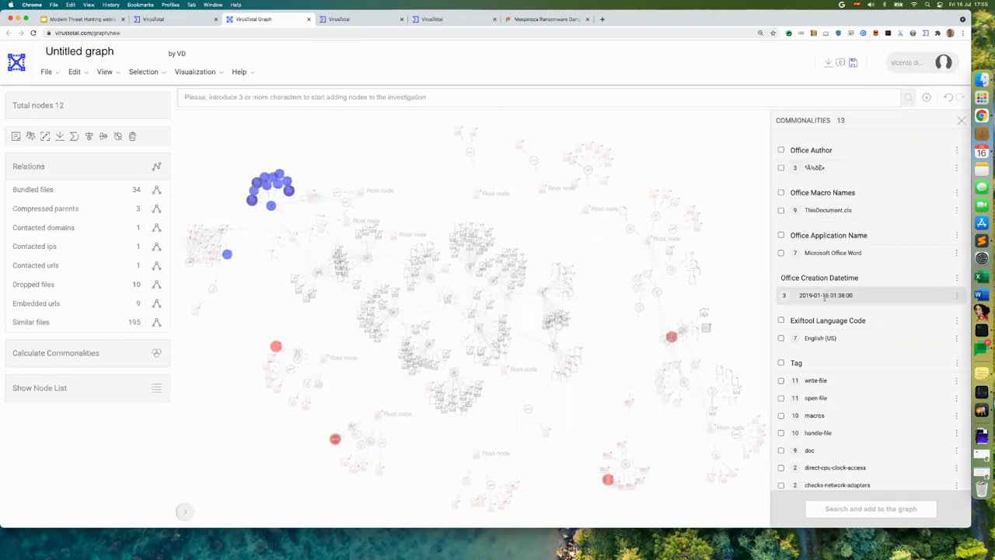
scroll(824, 298, down, 2)
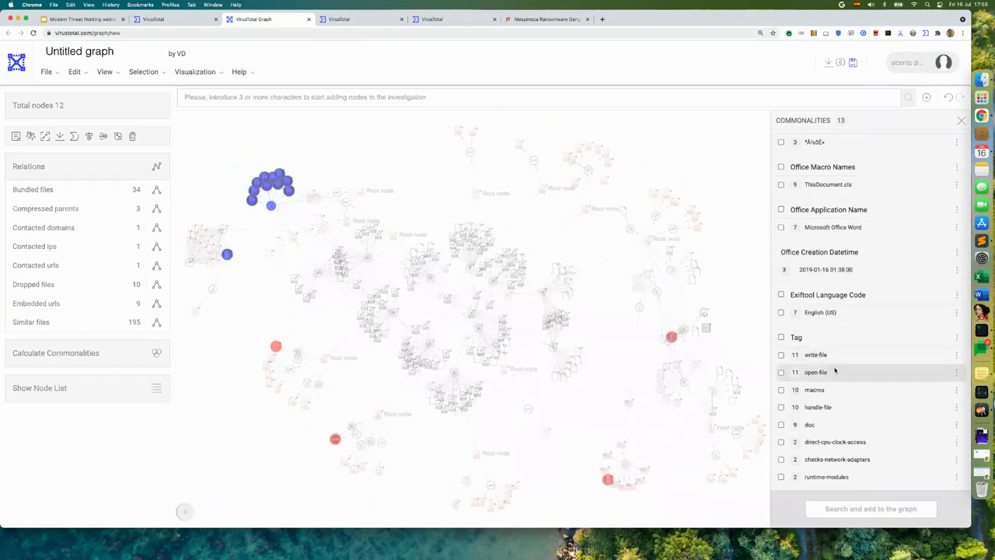
scroll(848, 338, up, 2)
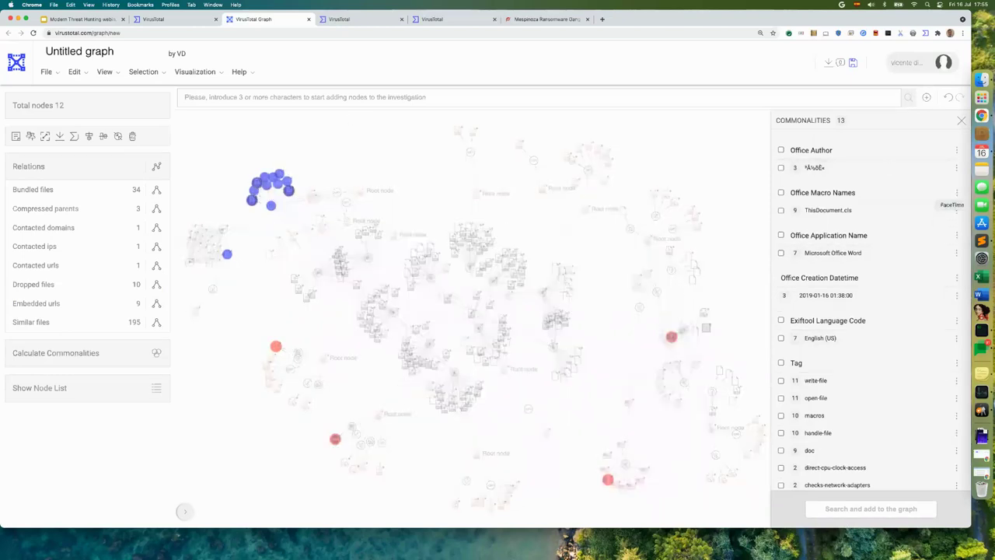
double_click(815, 168)
click(961, 122)
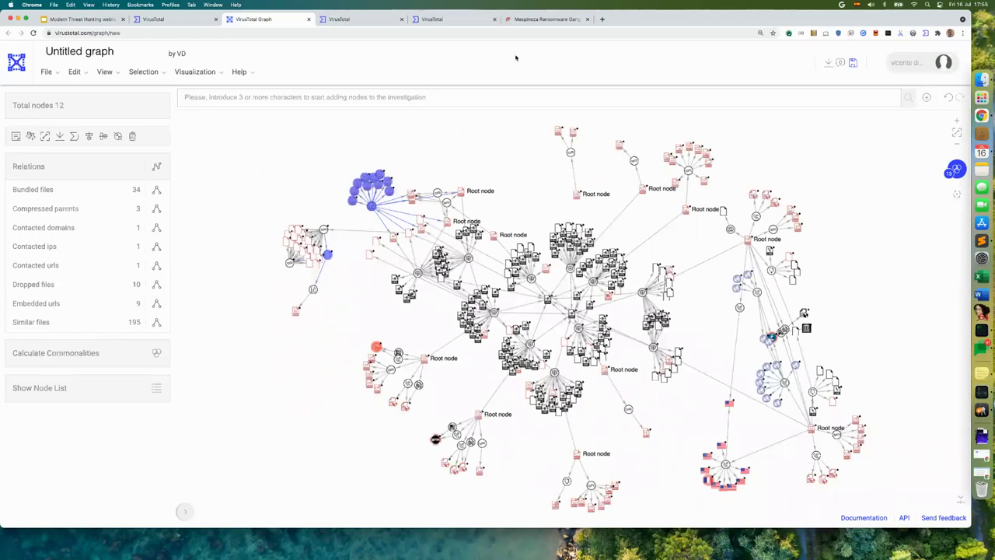
- Close both VBA file reports and the current untitled graph, keeping the Mespinoza article open
click(532, 20)
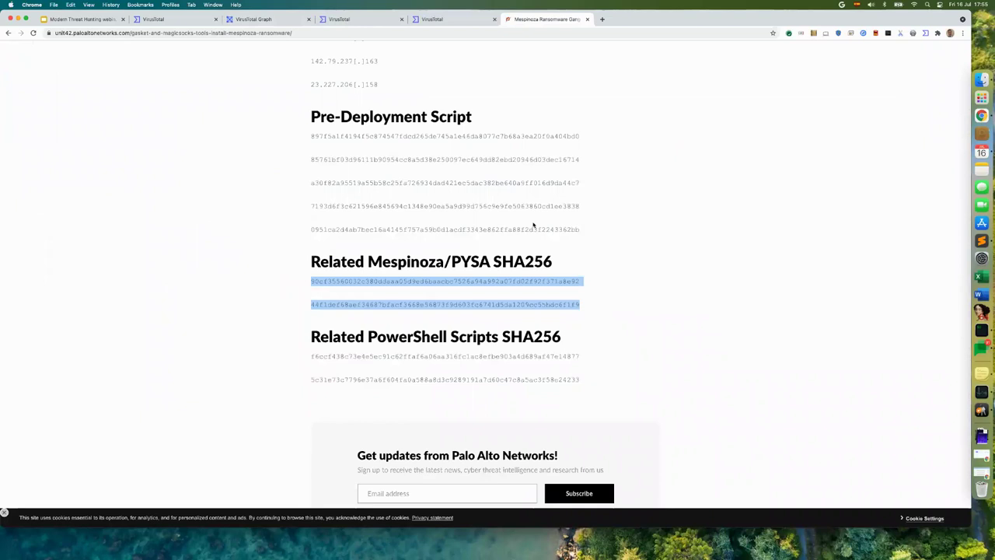
click(287, 21)
click(336, 21)
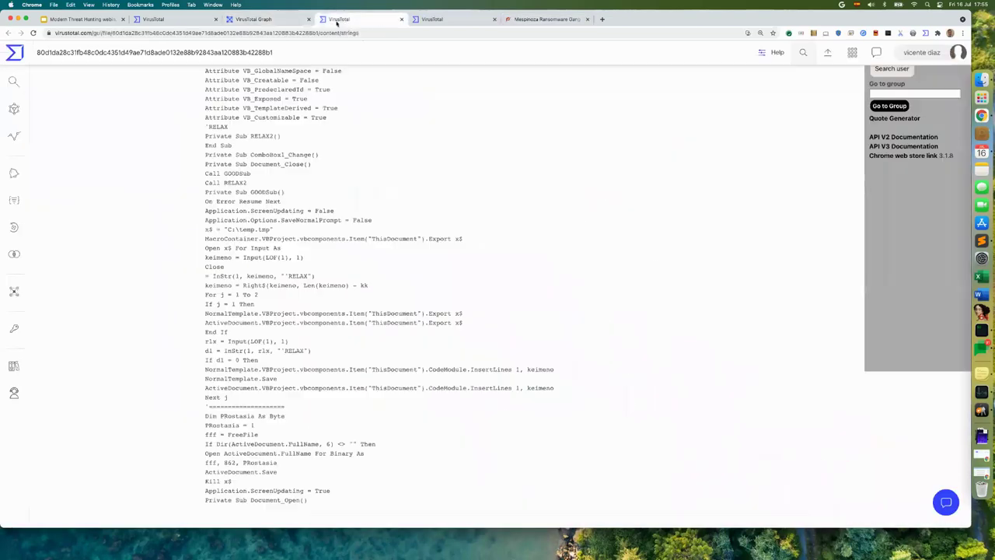
click(401, 20)
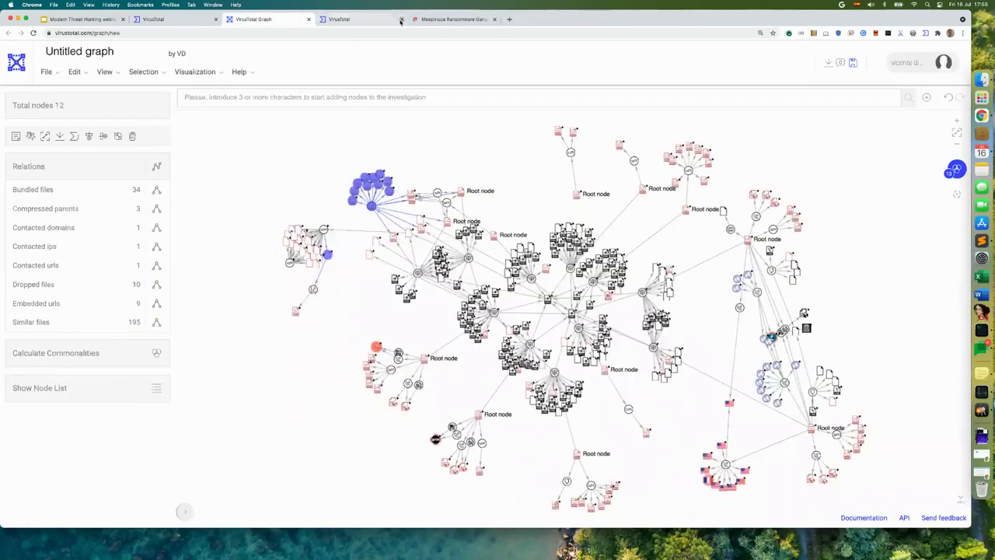
click(401, 19)
click(309, 19)
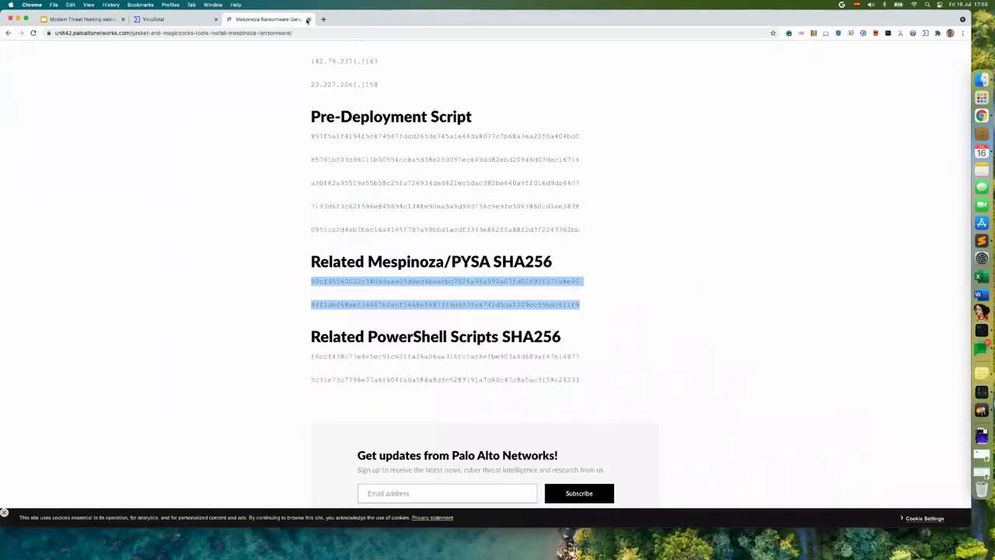
- Search VirusTotal for the two related Mespinoza/PYSA SHA256 hashes from the Unit 42 article and open the results in a new graph
click(187, 23)
key(super+a)
text(90cf35560032c380ddaaa05d9ed6baacbc7526a94a992a07fd02f92f371a8e92 44fdef6aef34687bfacf3668e56873f9d603fc6741d5da1209cc55bdc6f1f9)
key(Return)
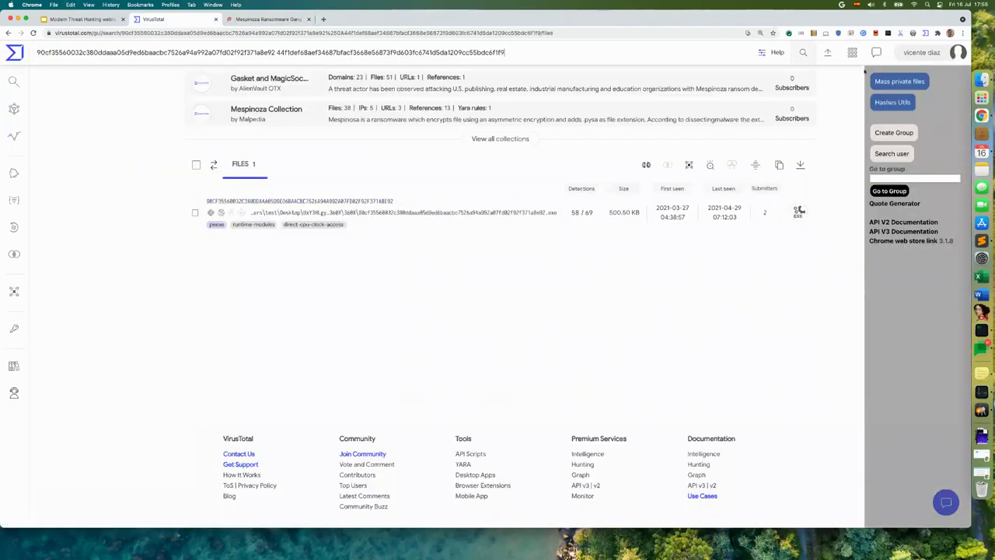
click(689, 165)
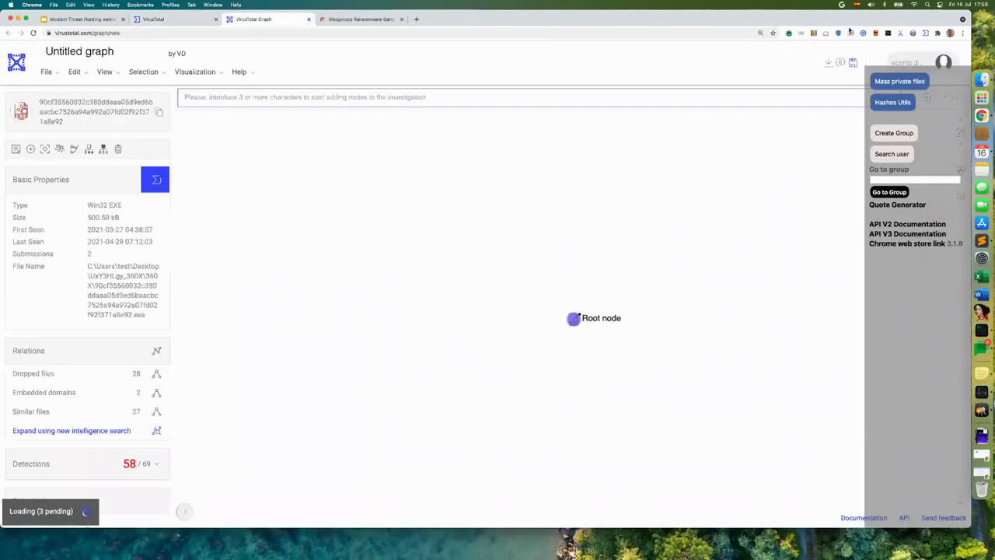
- Separate the dropped-files group from the root node, check its files and delete the group from the graph
drag(705, 325, 555, 298)
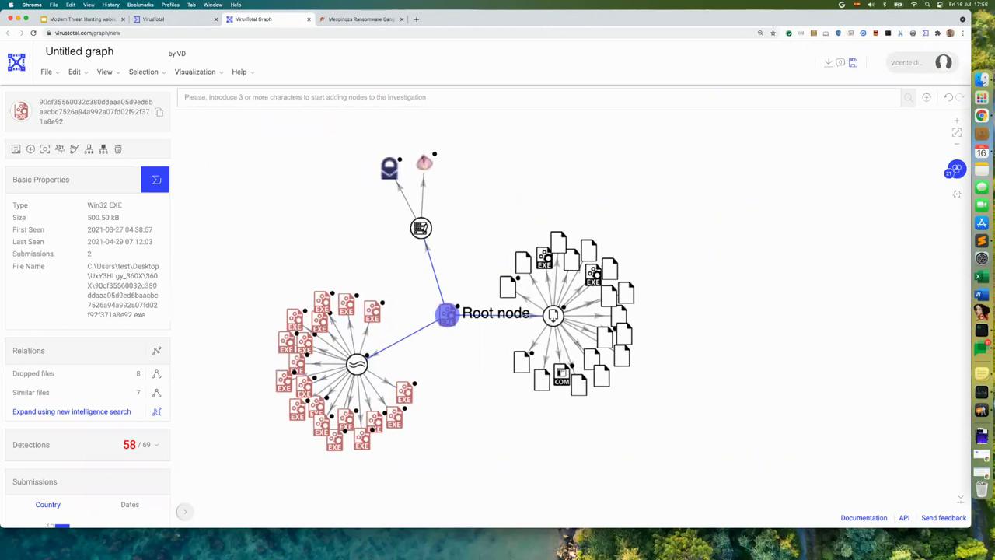
mouse_move(511, 283)
mouse_move(528, 356)
click(553, 315)
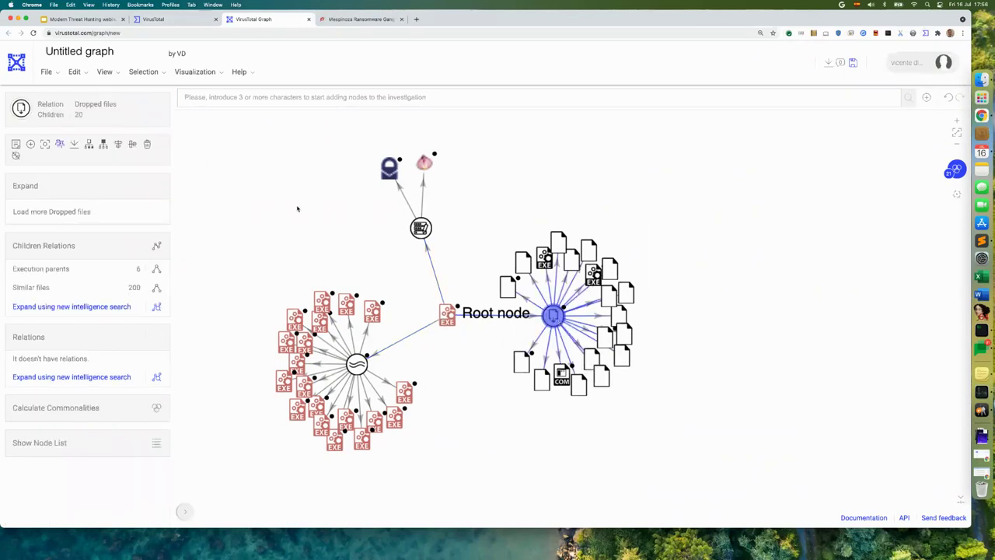
click(147, 147)
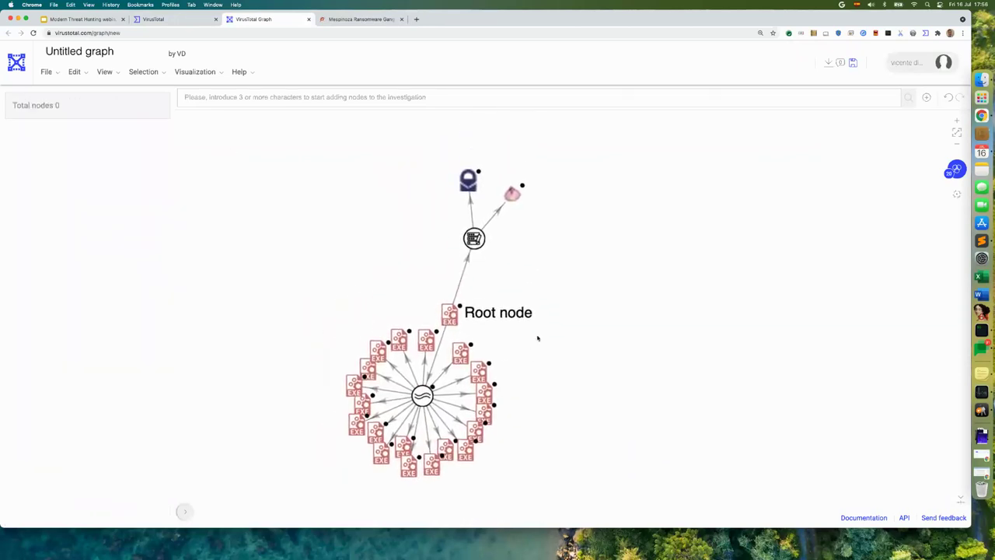
- Move the root node and its embedded-domains group away from the similar files, and check the two embedded domains
drag(449, 314, 363, 263)
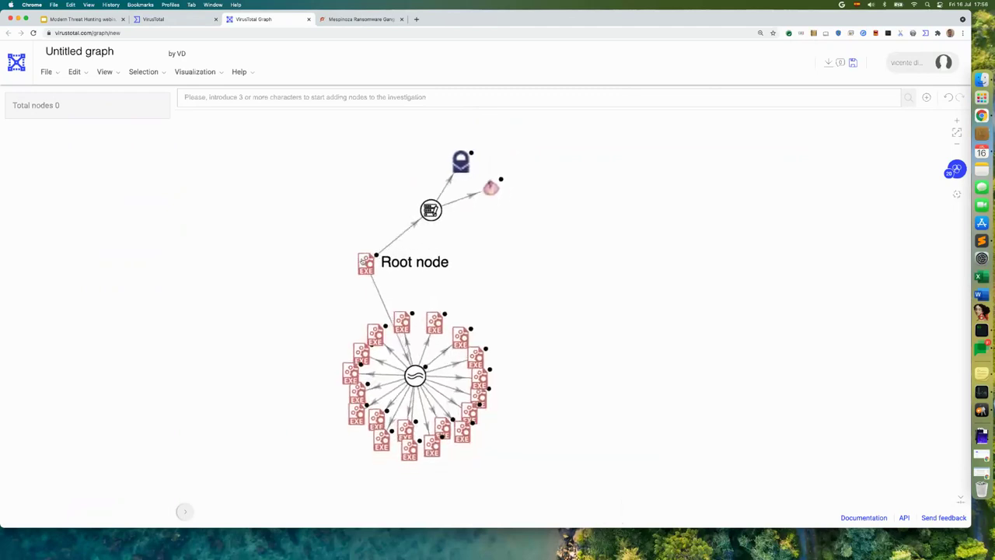
drag(431, 209, 555, 281)
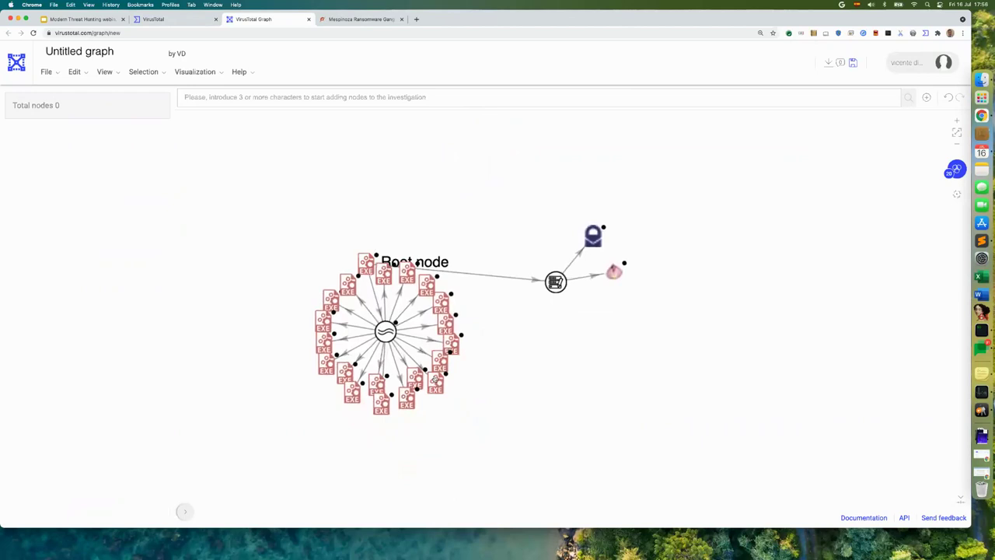
mouse_move(435, 381)
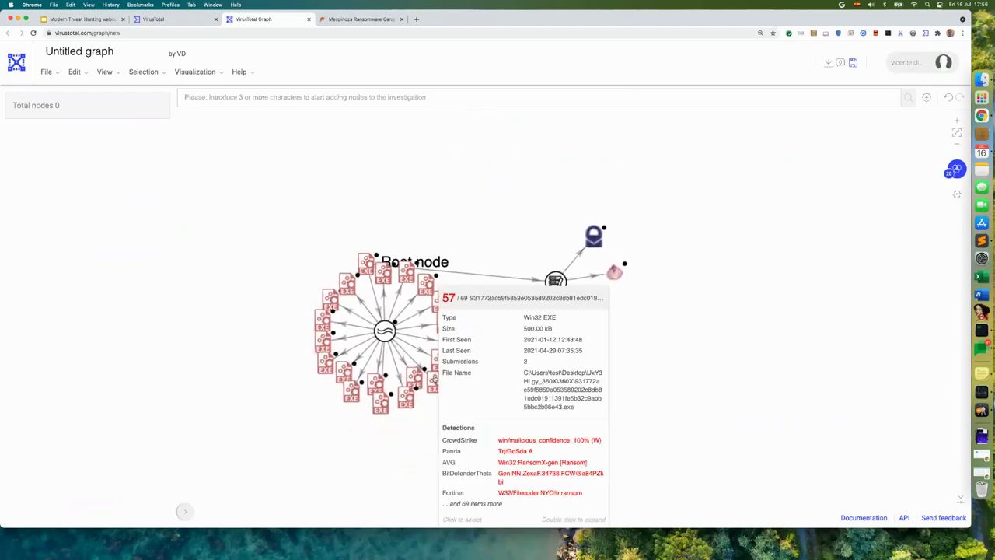
mouse_move(554, 286)
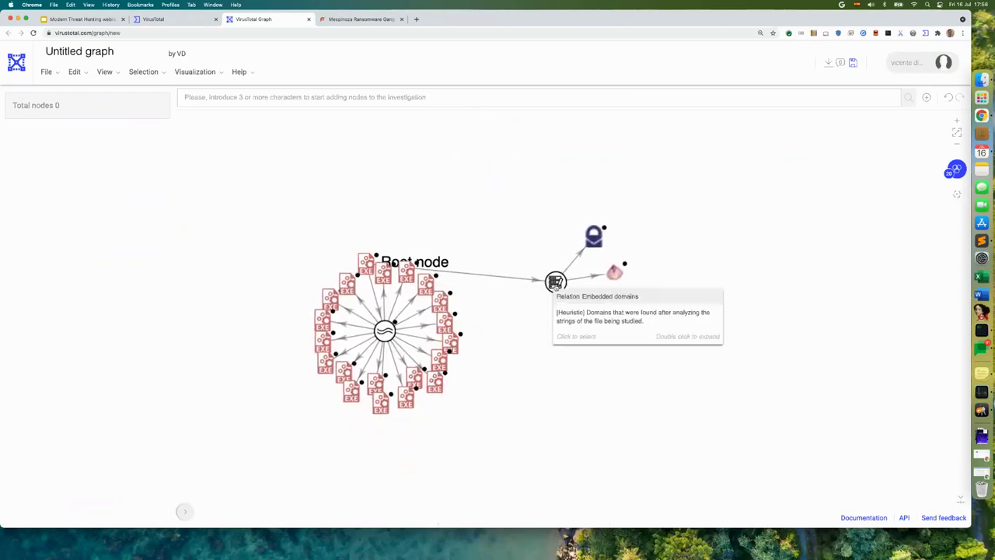
mouse_move(594, 234)
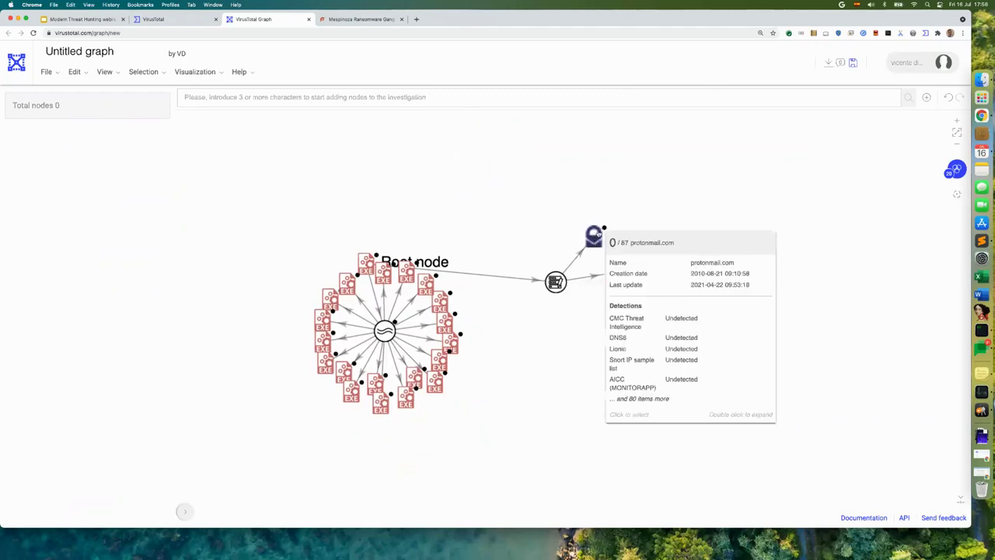
mouse_move(614, 272)
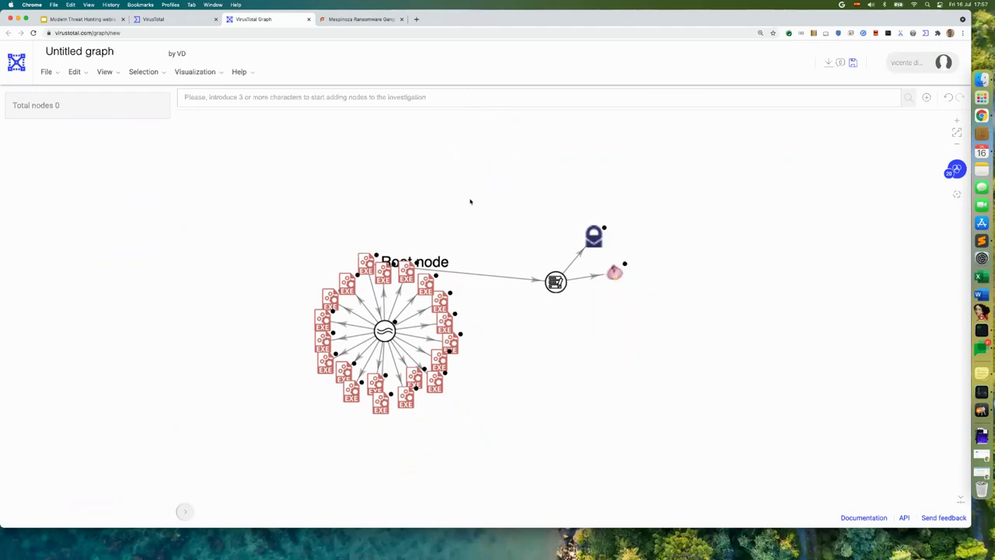
- Separate the root node from the similar files, open its file report and highlight the ransom-note contact lines in its content strings
drag(364, 264, 364, 224)
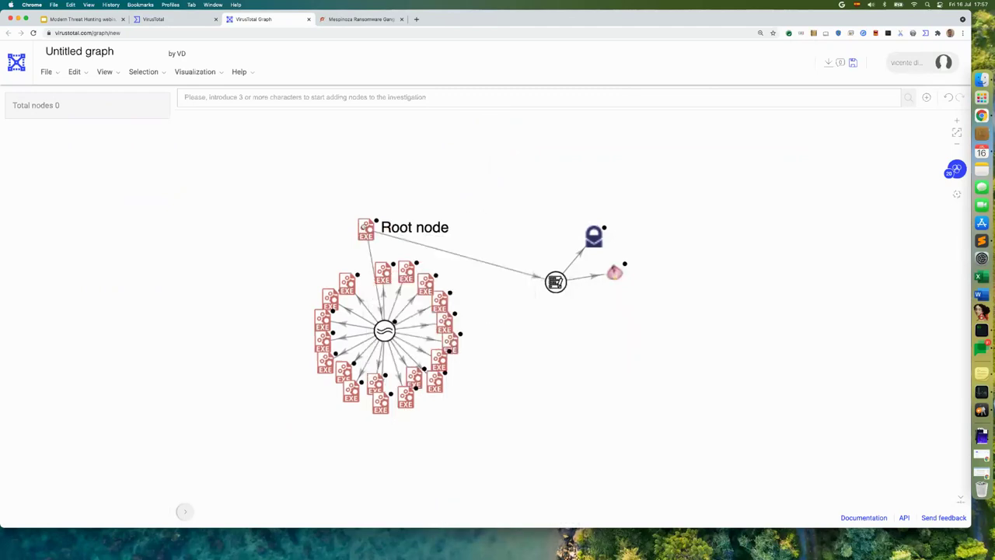
click(363, 223)
click(157, 178)
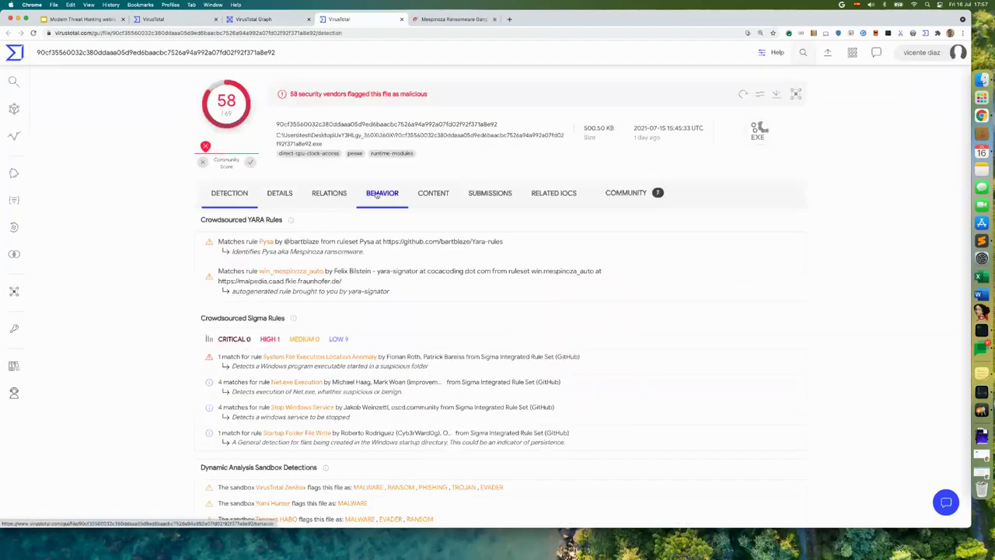
click(432, 194)
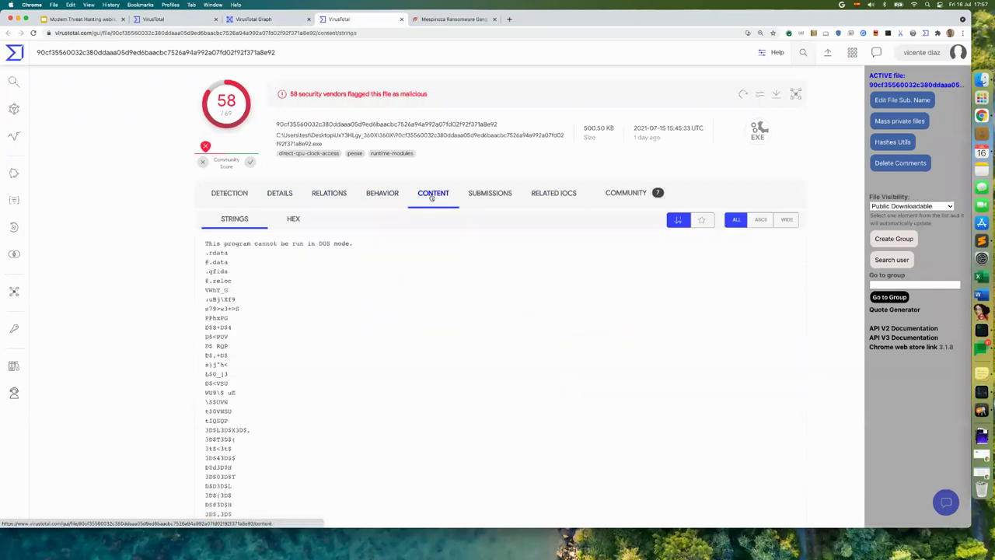
scroll(364, 322, down, 20)
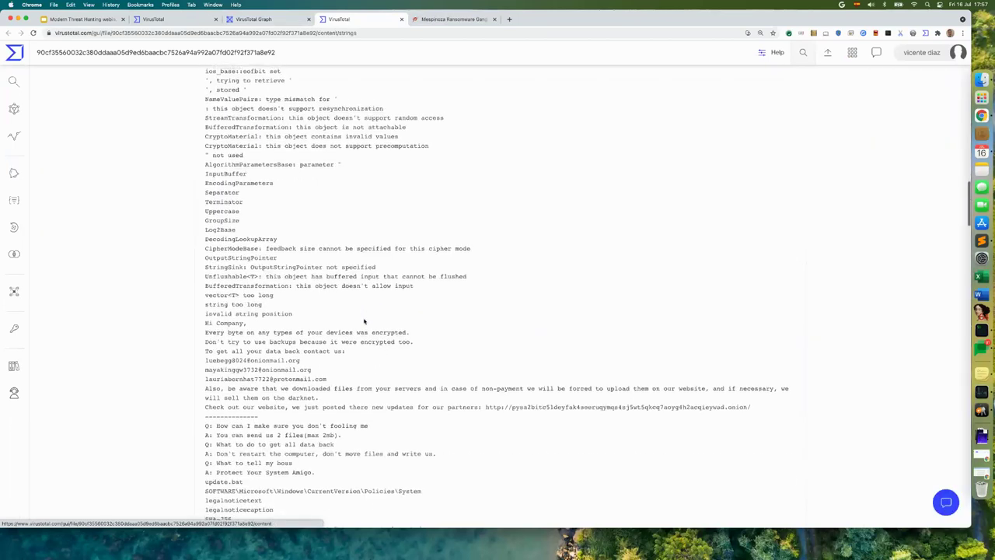
drag(330, 372, 207, 344)
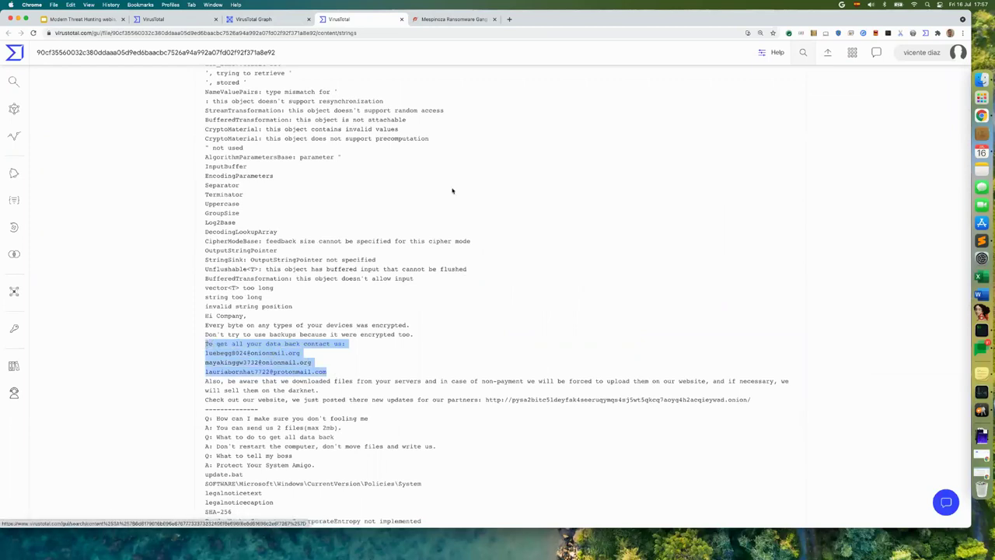
- Return to the graph and review the root file's embedded-domains relation and both linked mail domains
click(265, 19)
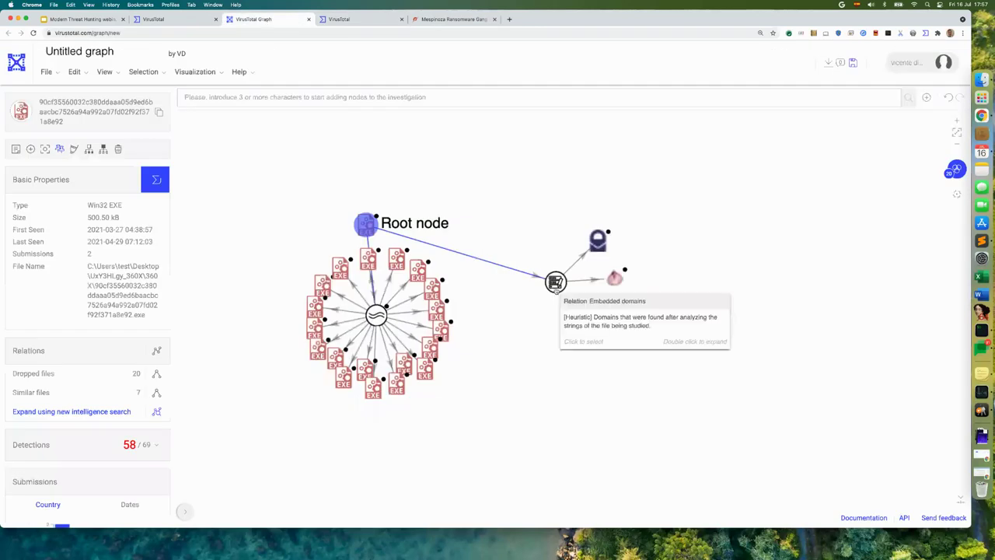
click(555, 285)
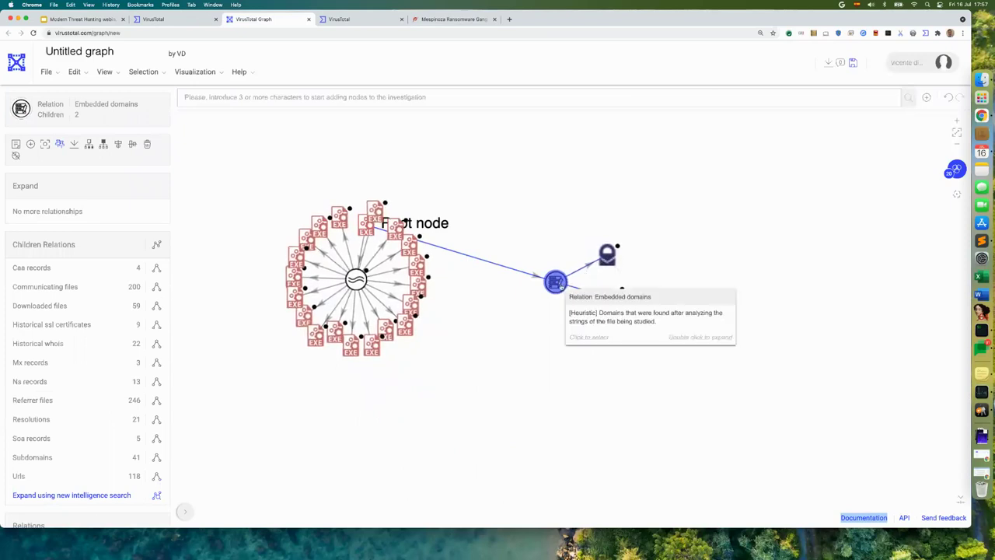
mouse_move(611, 298)
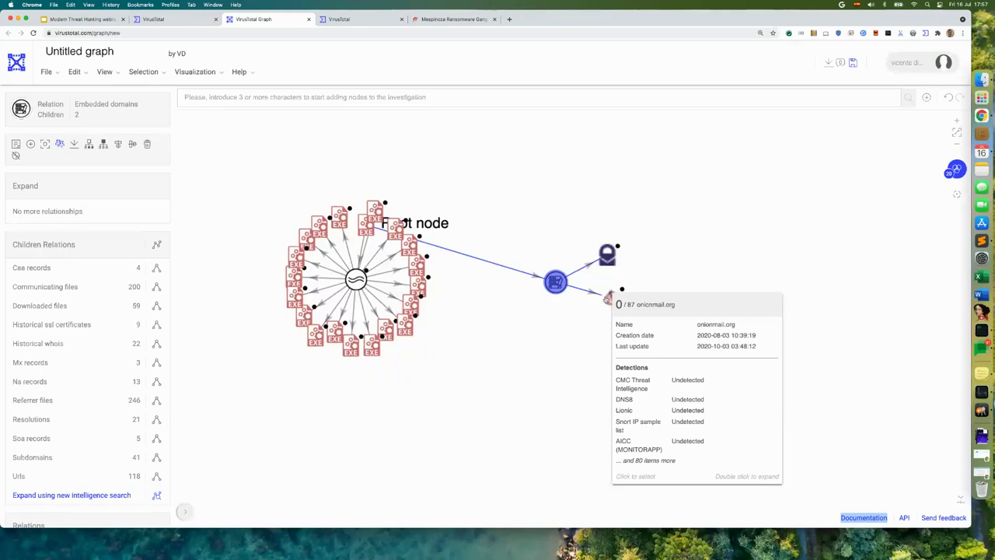
click(607, 255)
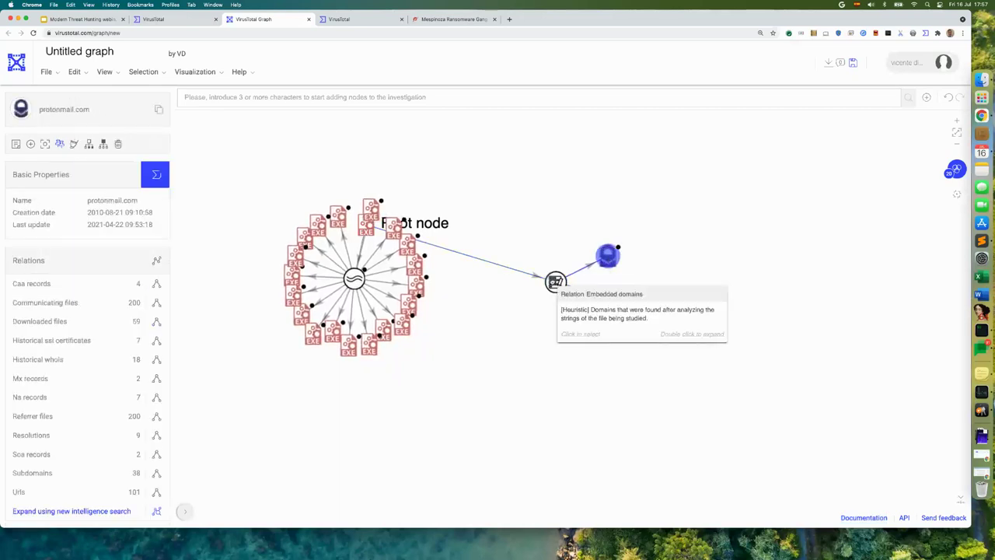
click(555, 282)
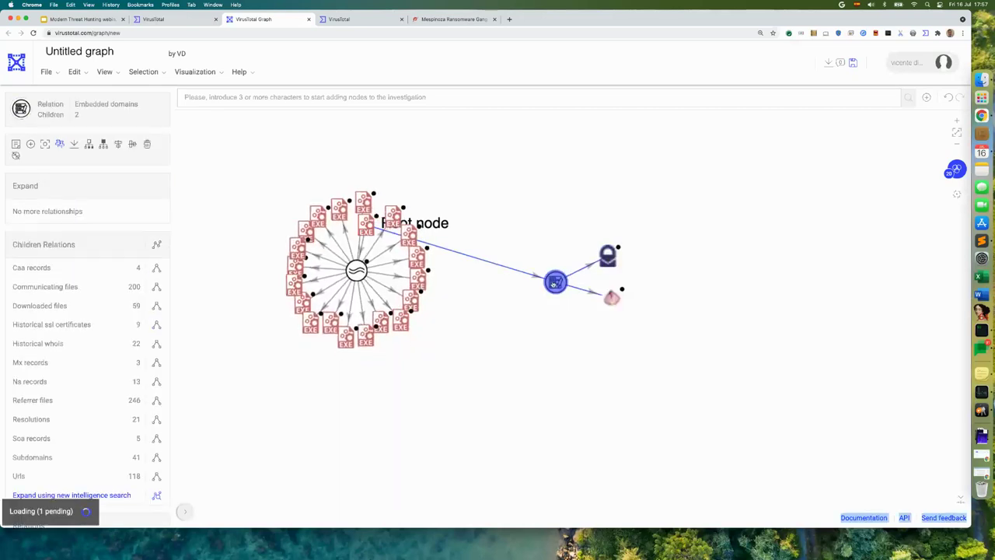
mouse_move(375, 234)
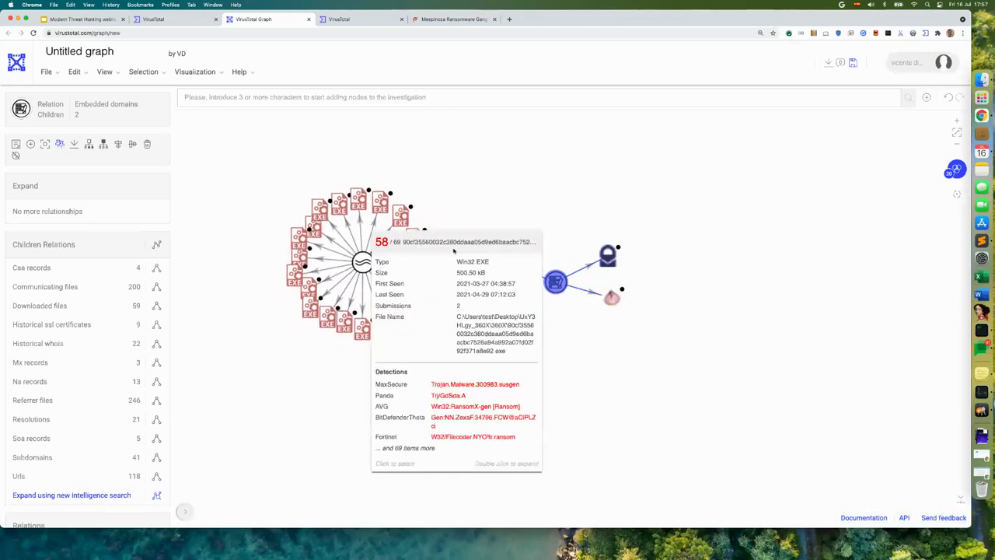
- Expand one of the similar executables, place its embedded-domains group beside the root node's, and check its linked URL and domains
double_click(354, 322)
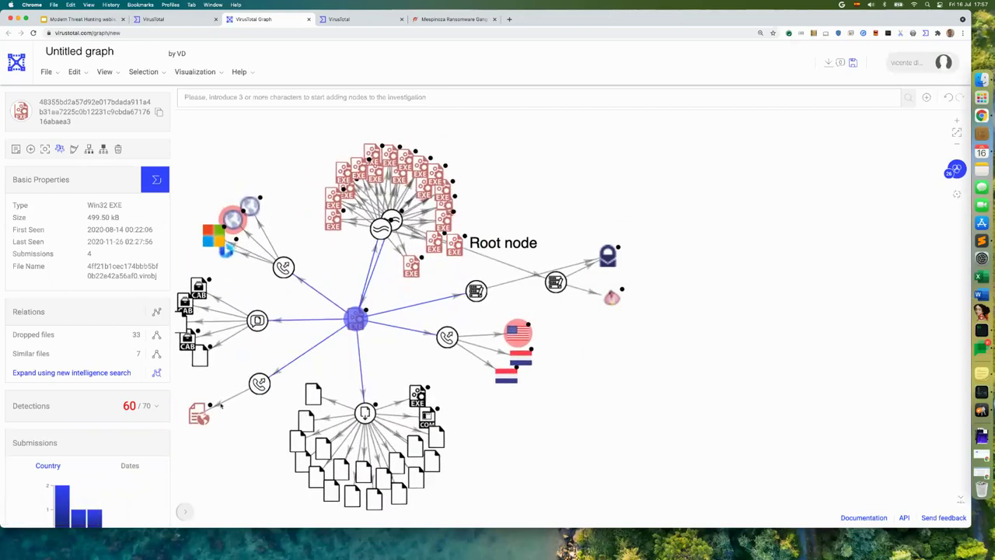
mouse_move(196, 416)
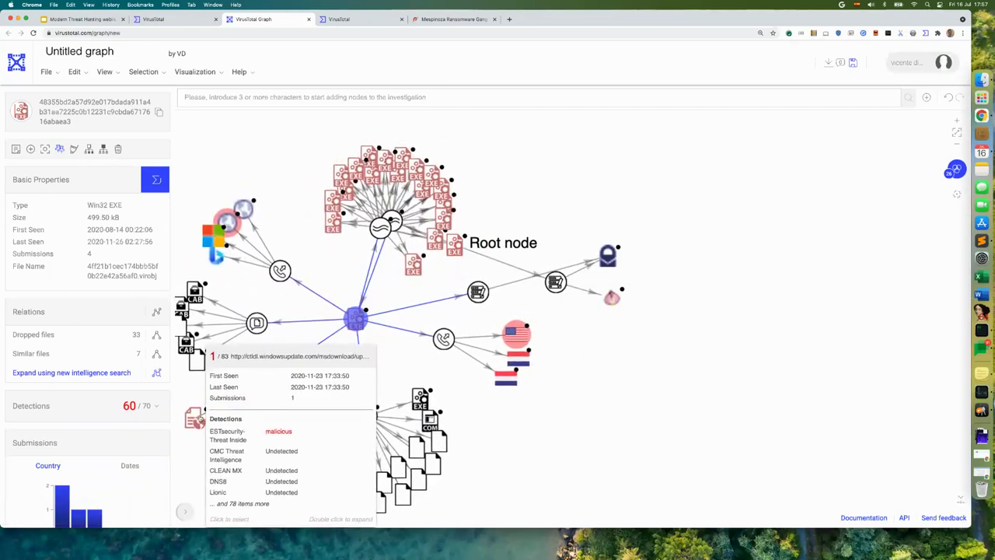
mouse_move(554, 286)
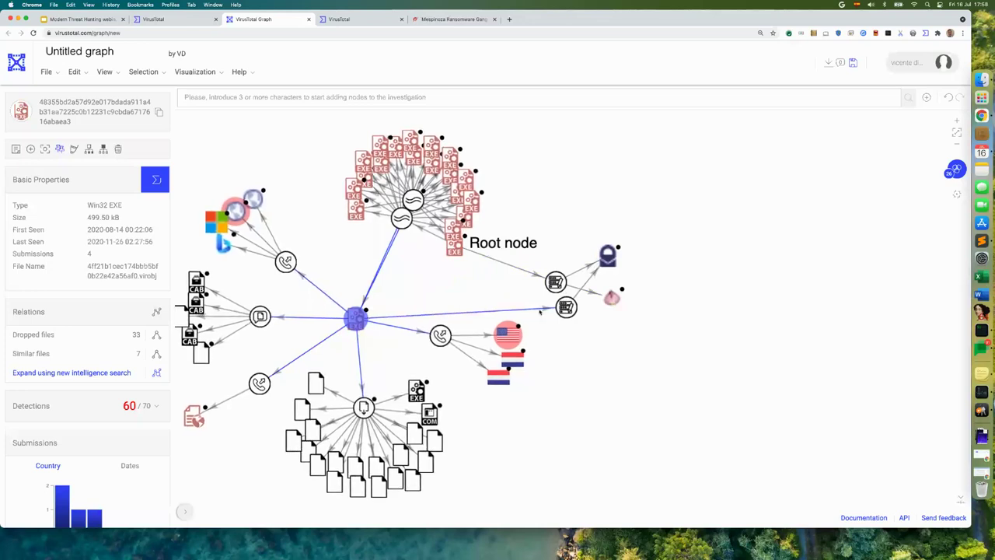
mouse_move(607, 257)
mouse_move(609, 298)
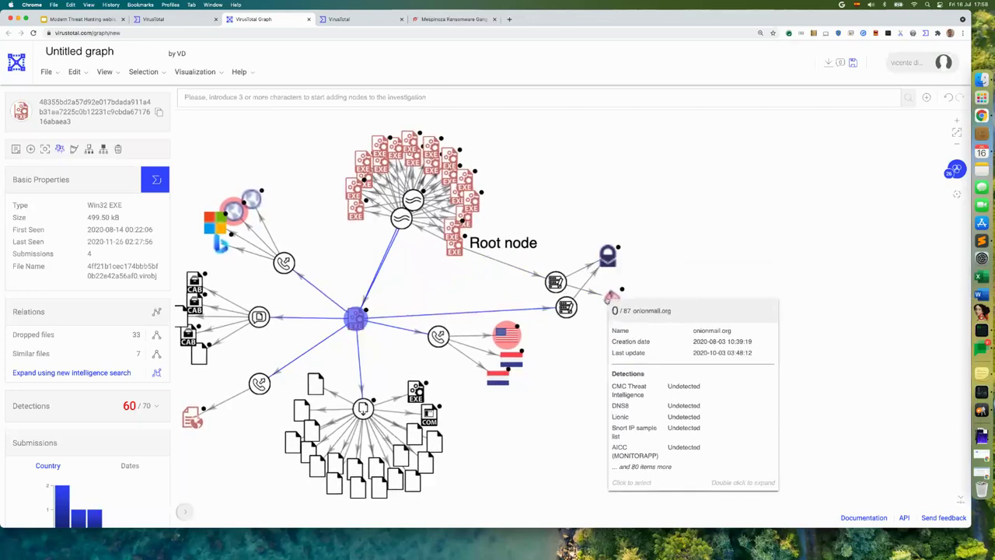
mouse_move(362, 319)
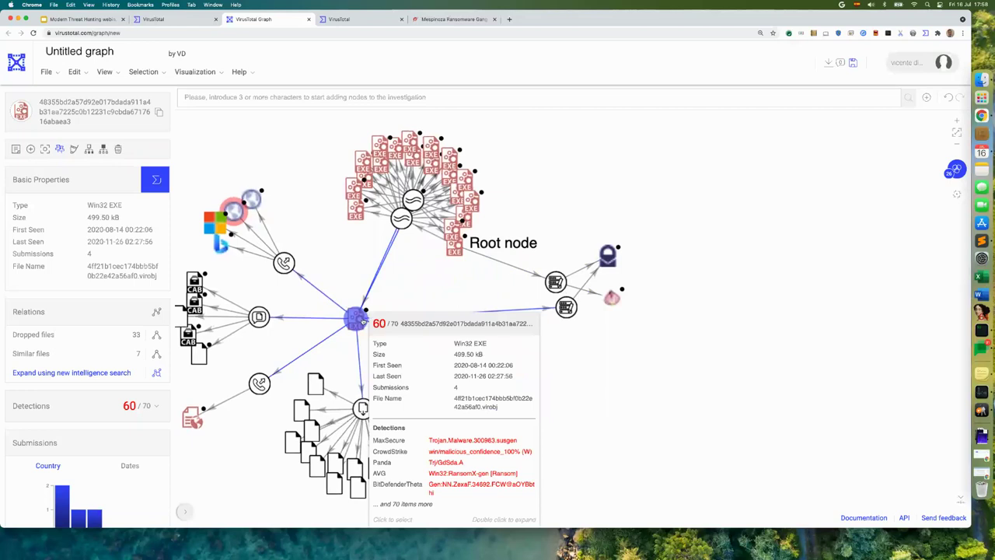
- Open the expanded executable's file report and highlight the ransom-note contact lines in its content strings
click(155, 179)
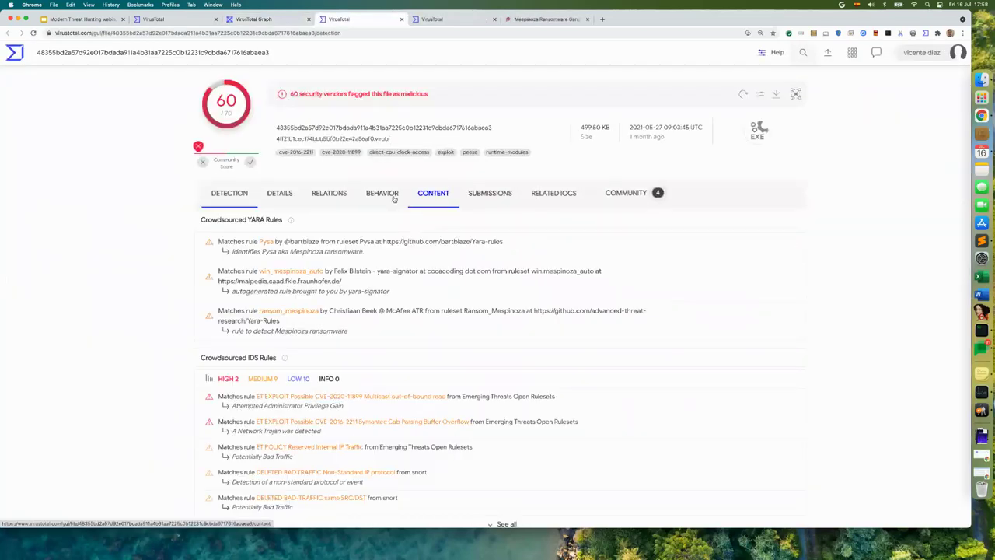
click(389, 194)
click(438, 195)
scroll(395, 316, down, 15)
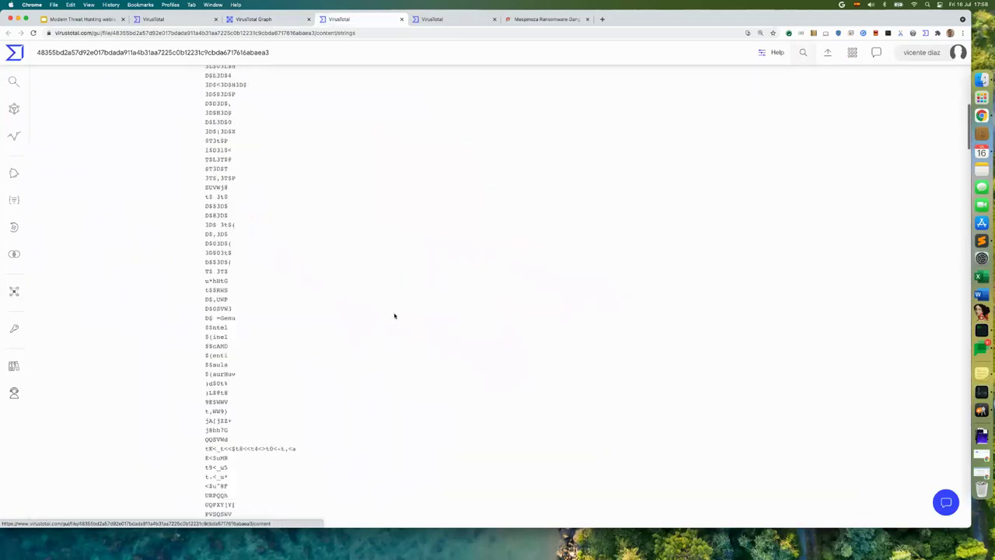
scroll(395, 315, down, 5)
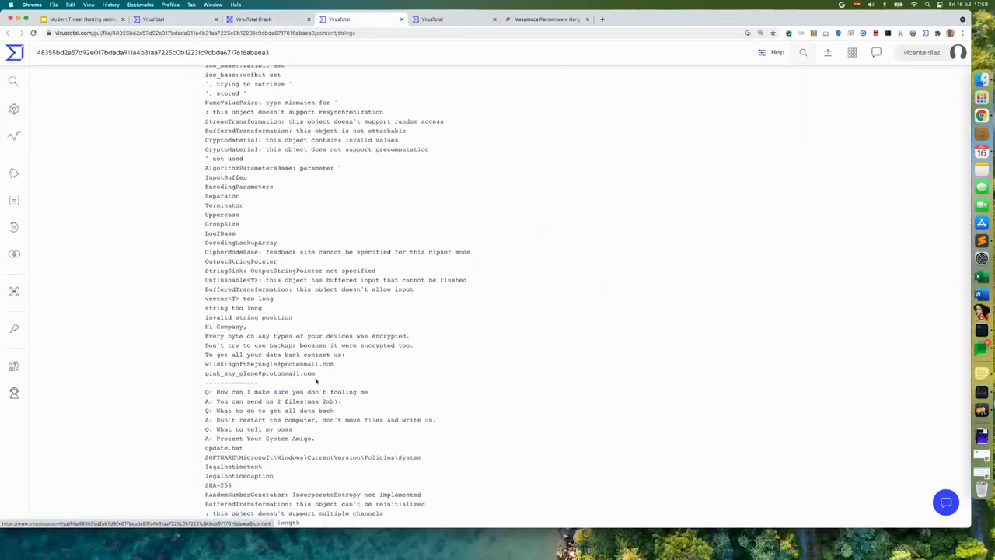
drag(322, 376, 205, 355)
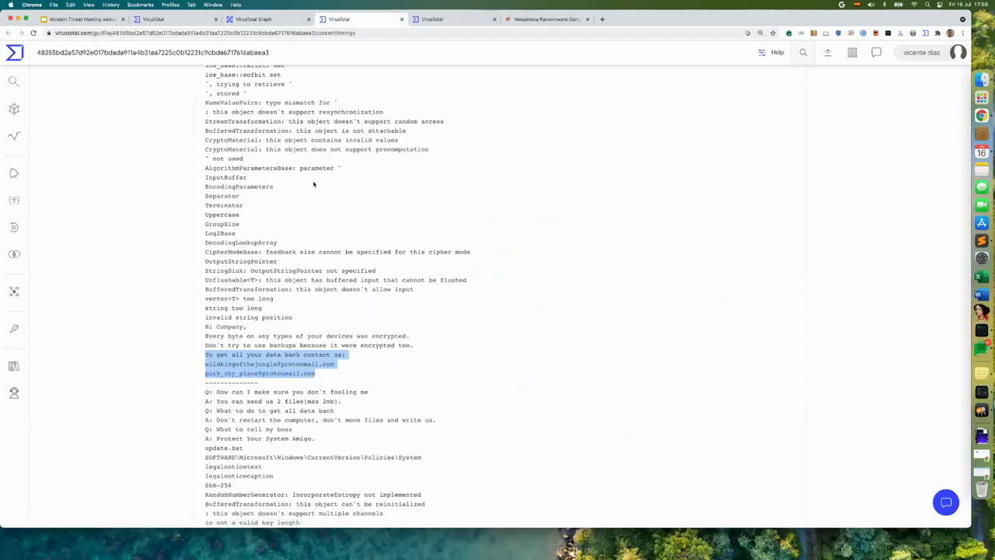
- Return to the graph and expand another similar executable, placing it apart from the similar-files cluster
click(257, 18)
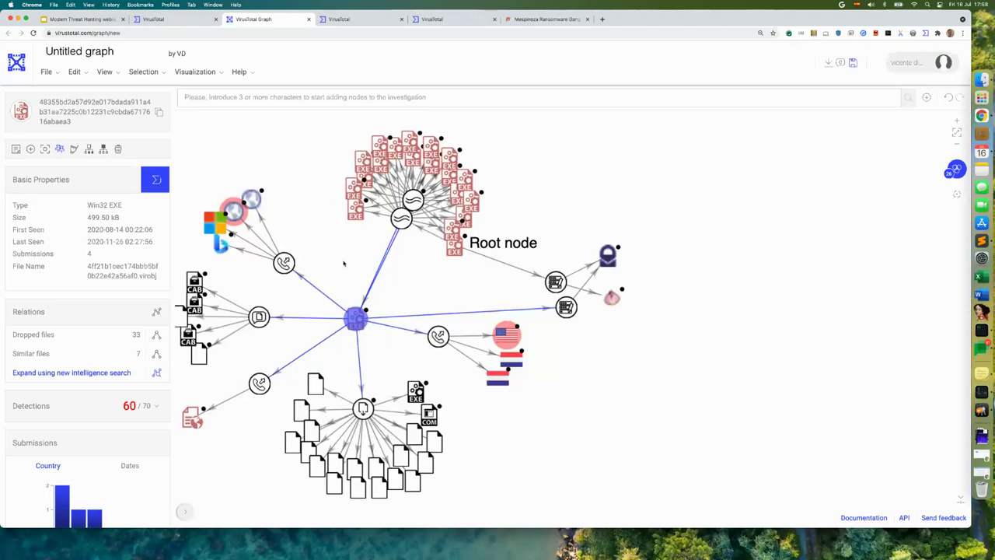
drag(343, 263, 392, 287)
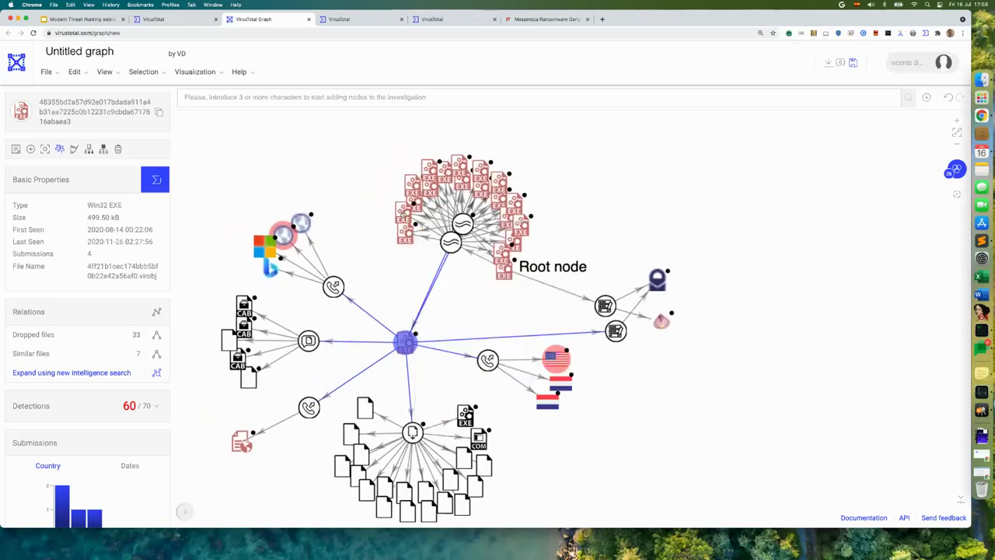
click(403, 212)
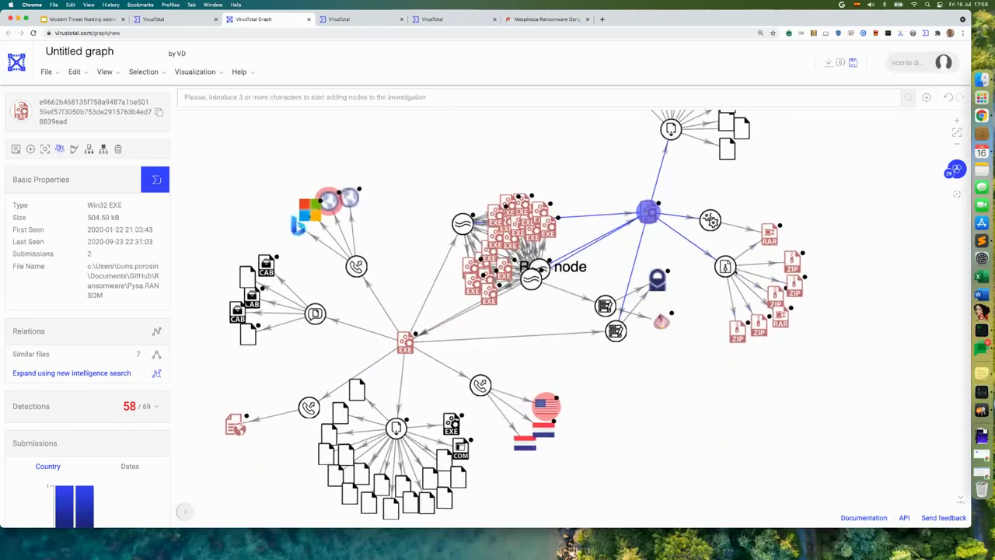
- Select the newly expanded executable's compressed-parents relation and inspect its ZIP and RAR archives
click(729, 266)
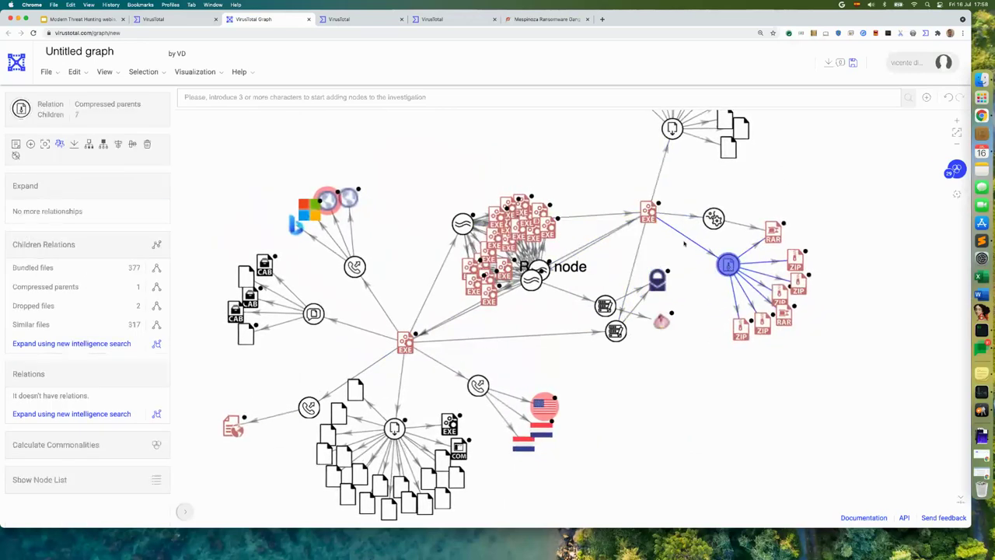
mouse_move(728, 267)
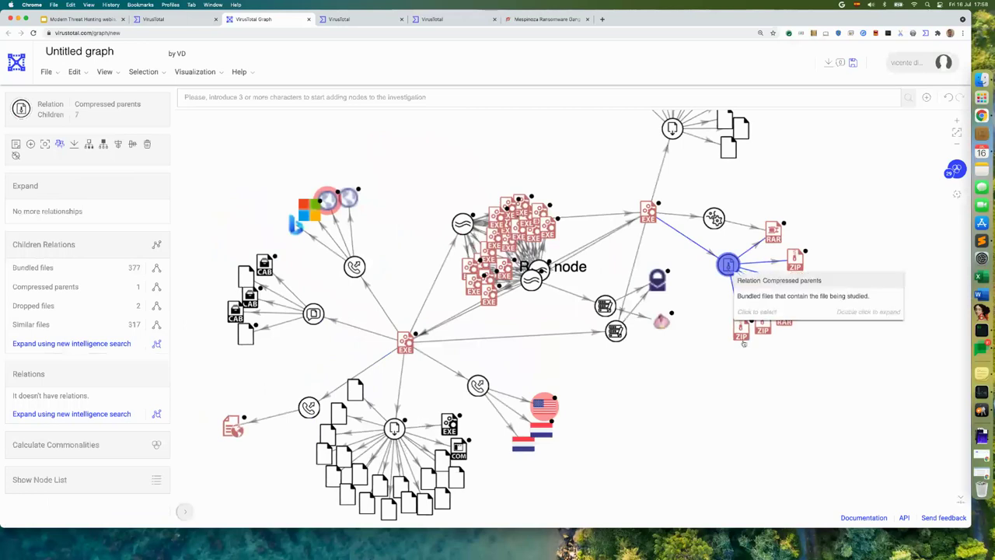
mouse_move(743, 342)
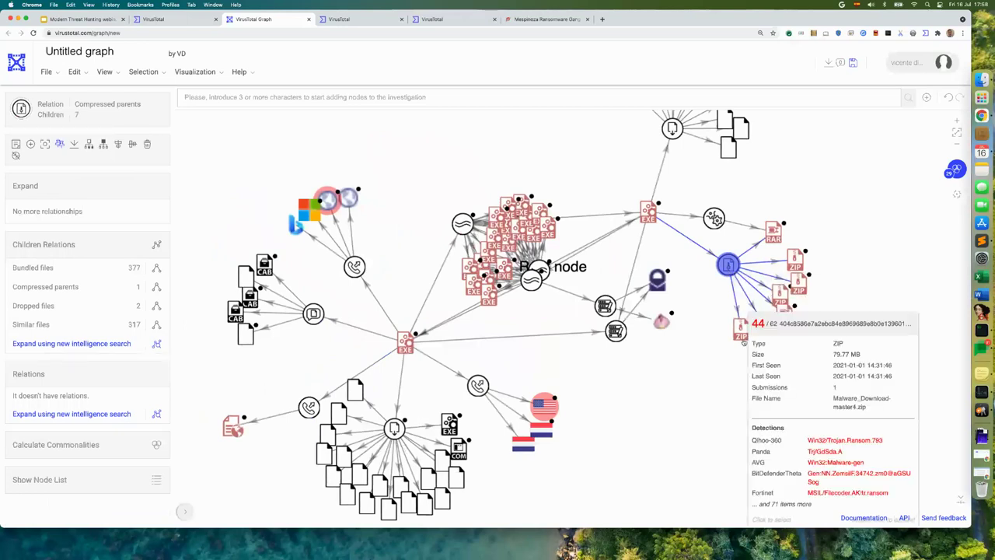
mouse_move(791, 291)
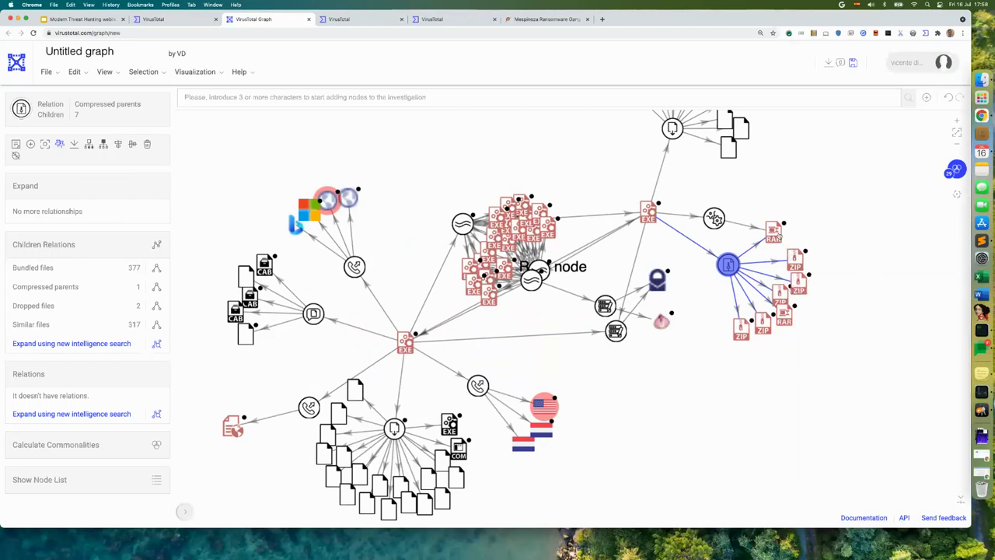
mouse_move(778, 231)
- Delete the dropped-files group of the first expanded similar executable from the graph
drag(410, 424, 385, 425)
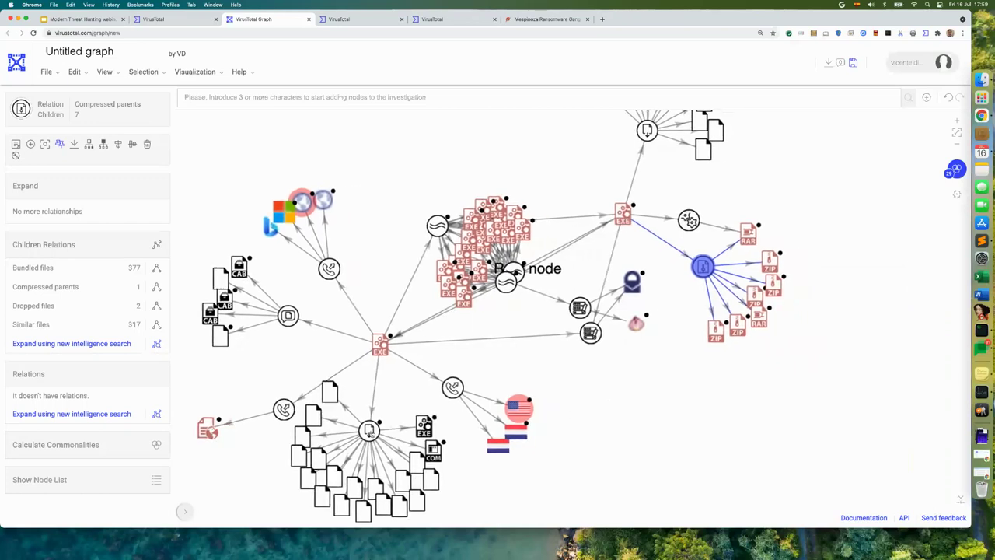
click(370, 432)
click(147, 144)
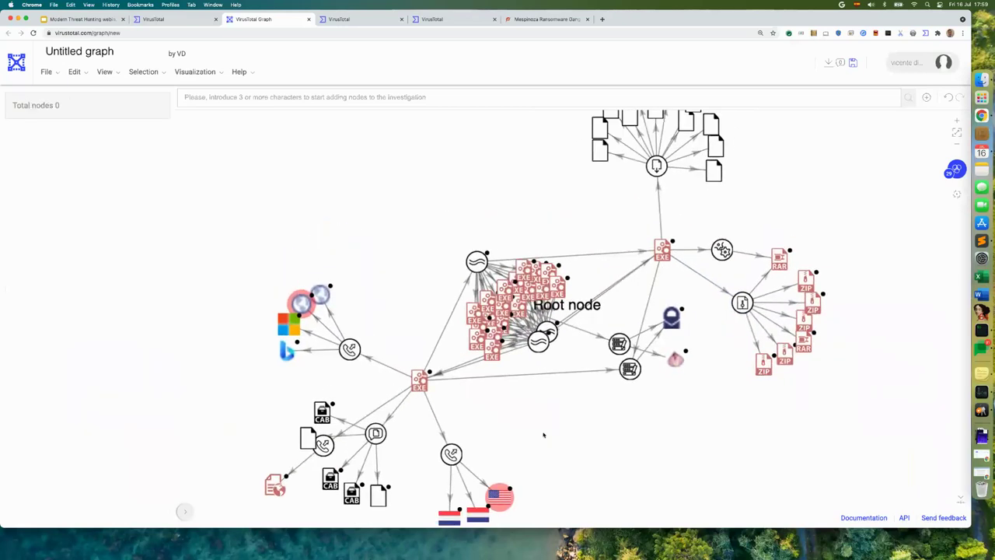
- Delete the remaining 12-child dropped-files group and move the first expanded executable's similar-files node away from the root node
click(661, 164)
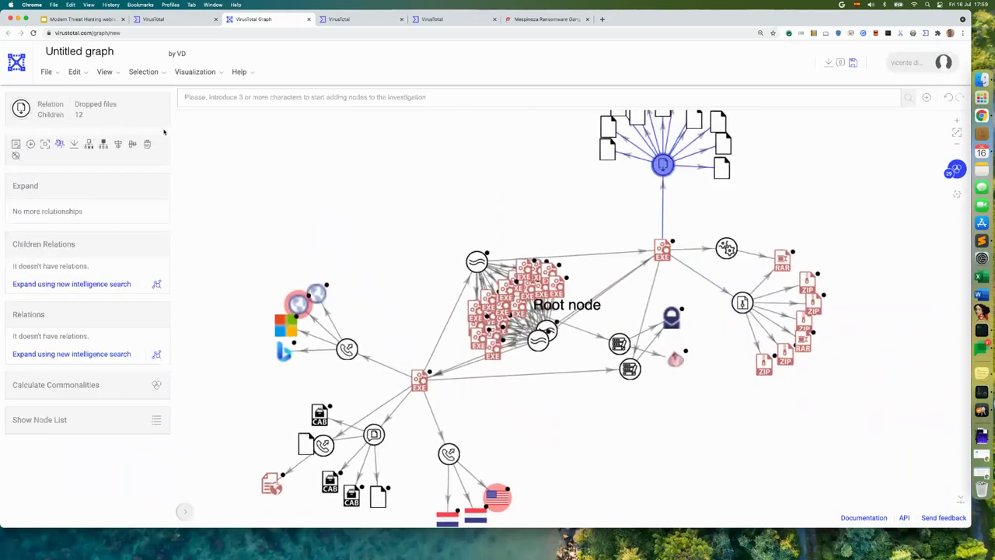
click(147, 146)
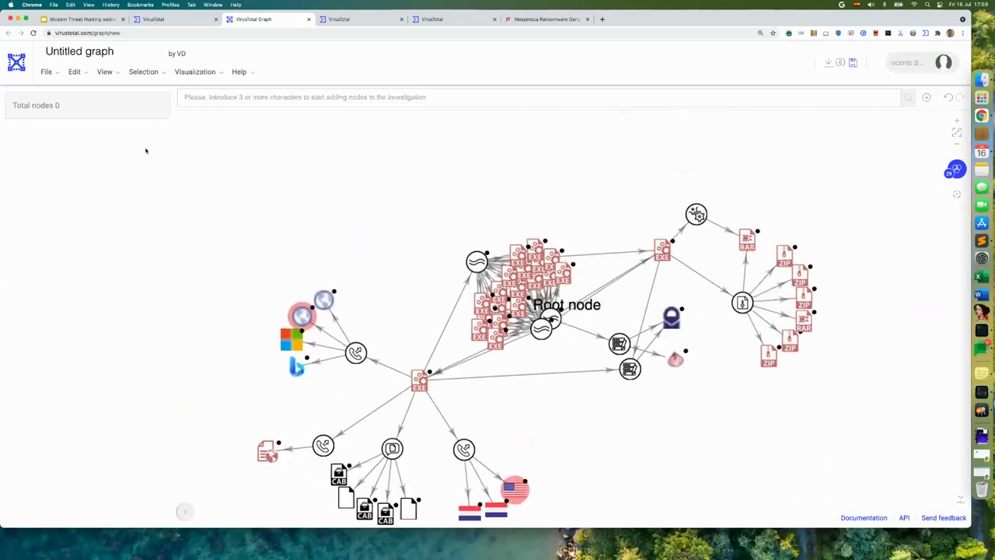
click(349, 354)
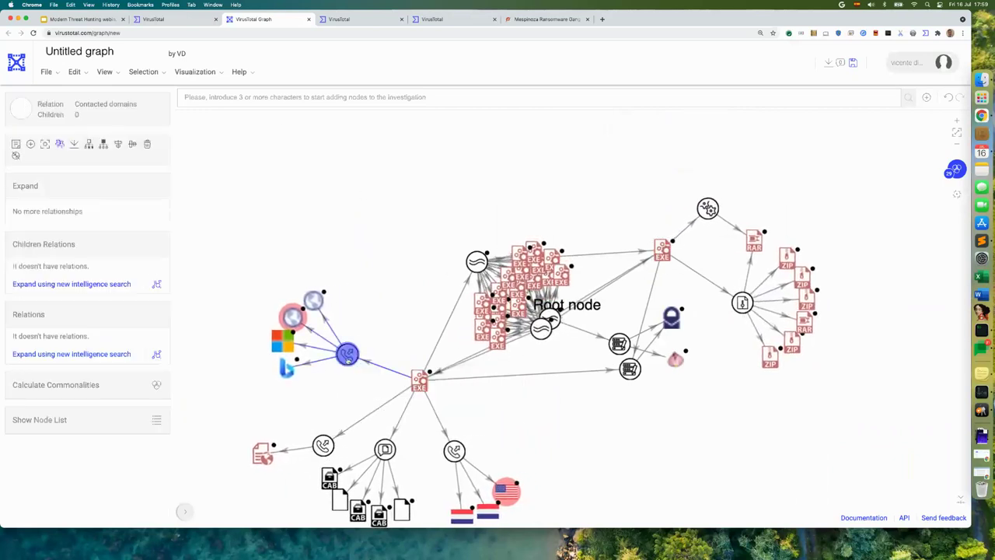
click(477, 261)
drag(476, 261, 370, 187)
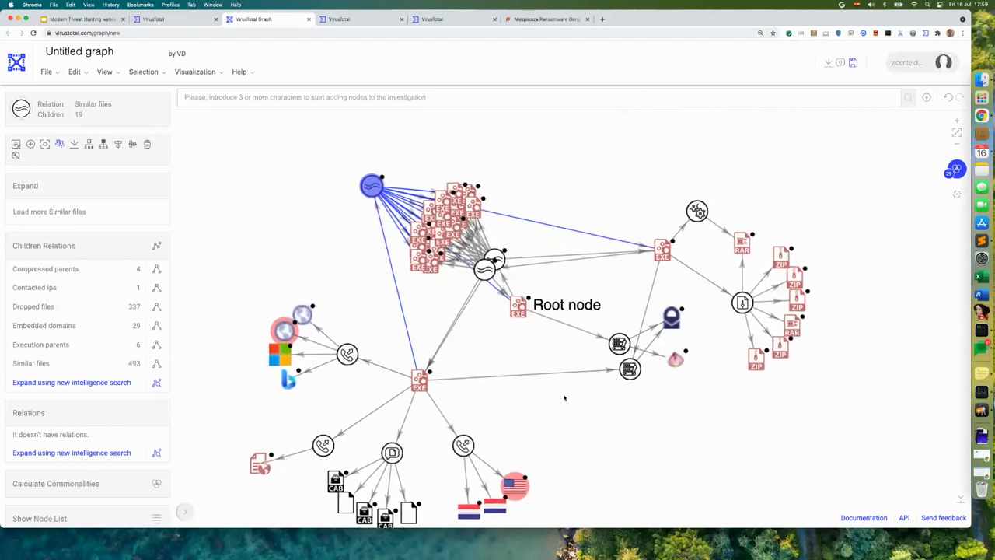
- Select the first expanded similar executable and switch the graph to the tree representation
click(418, 380)
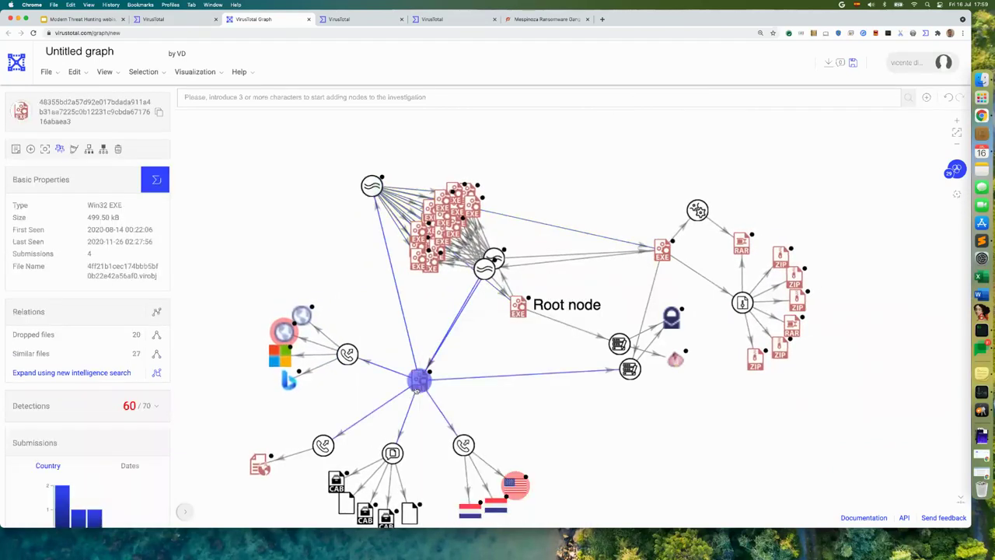
right_click(416, 387)
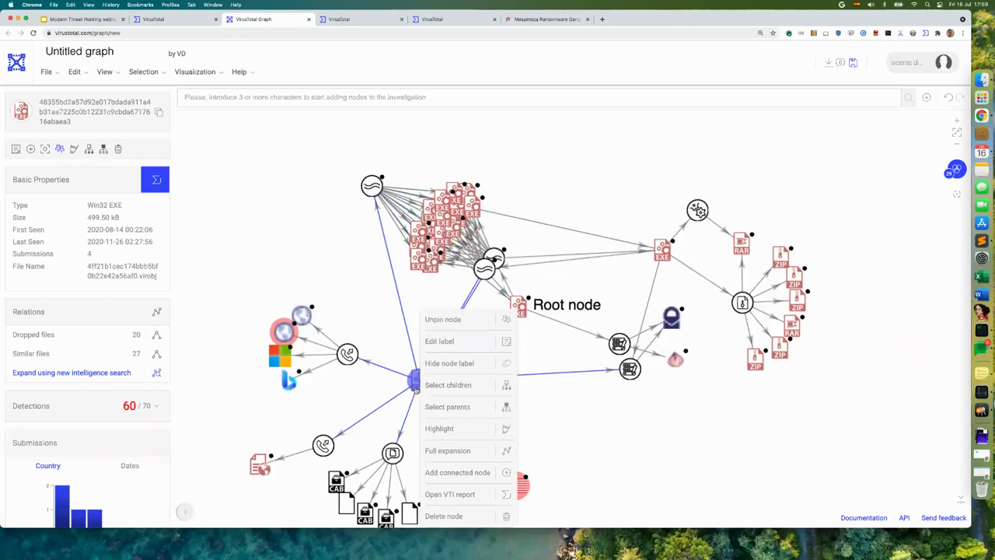
click(365, 302)
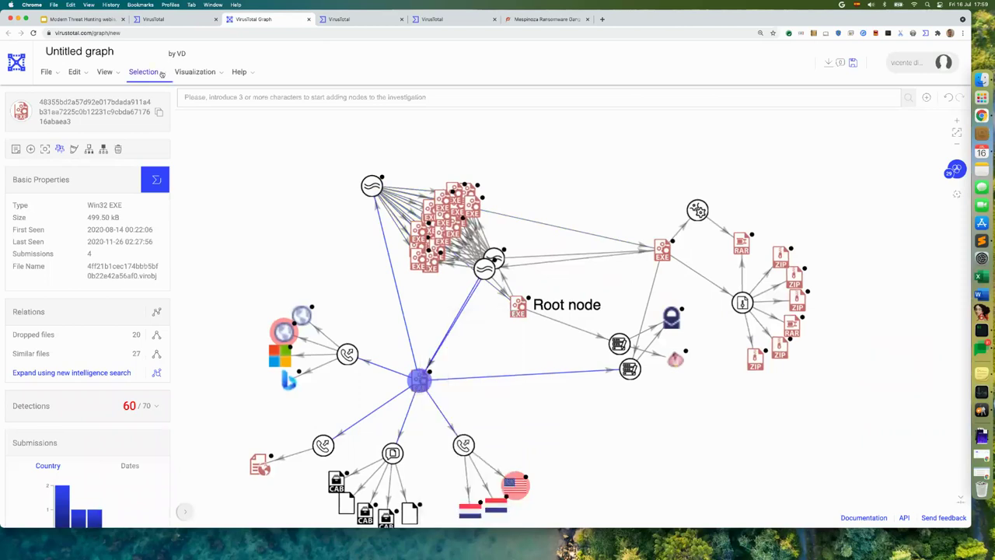
click(183, 72)
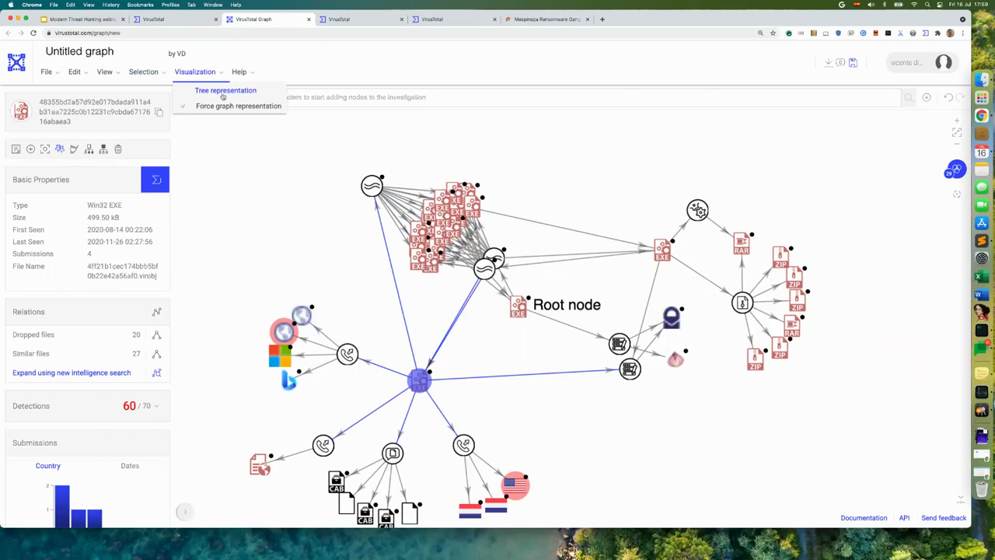
click(222, 94)
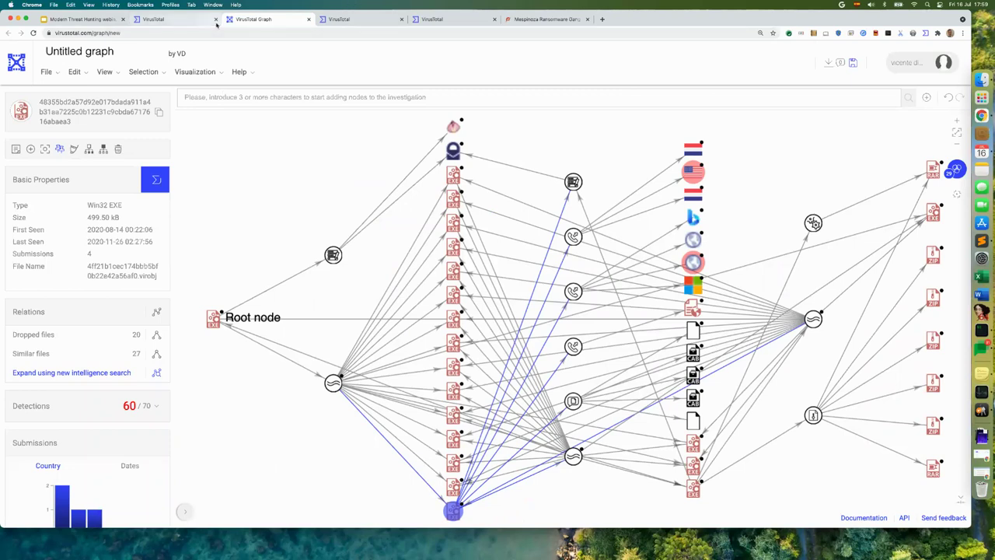
- Switch to the Modern Threat Hunting webinar slides in Google Slides and present the section 05 slide, Tools for Hunting
click(81, 19)
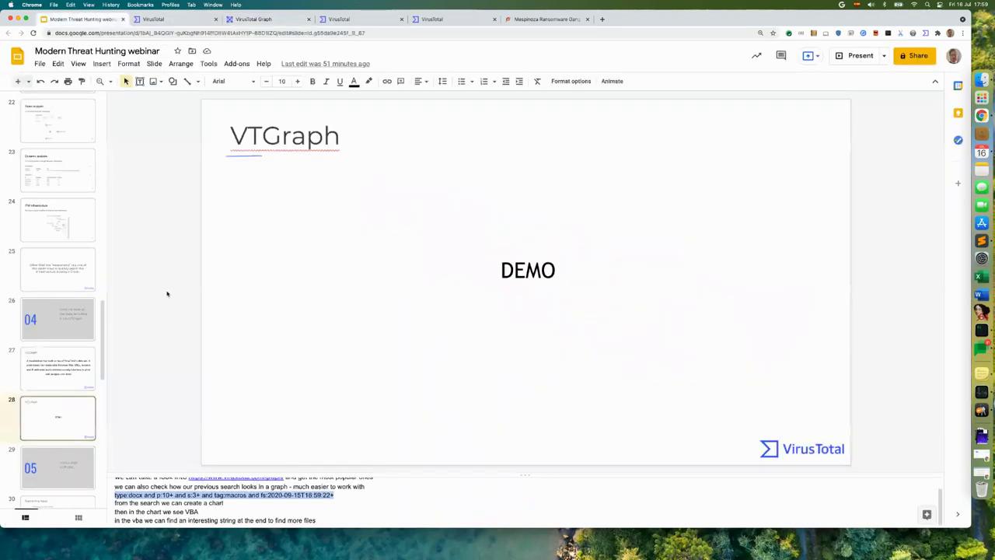
click(855, 58)
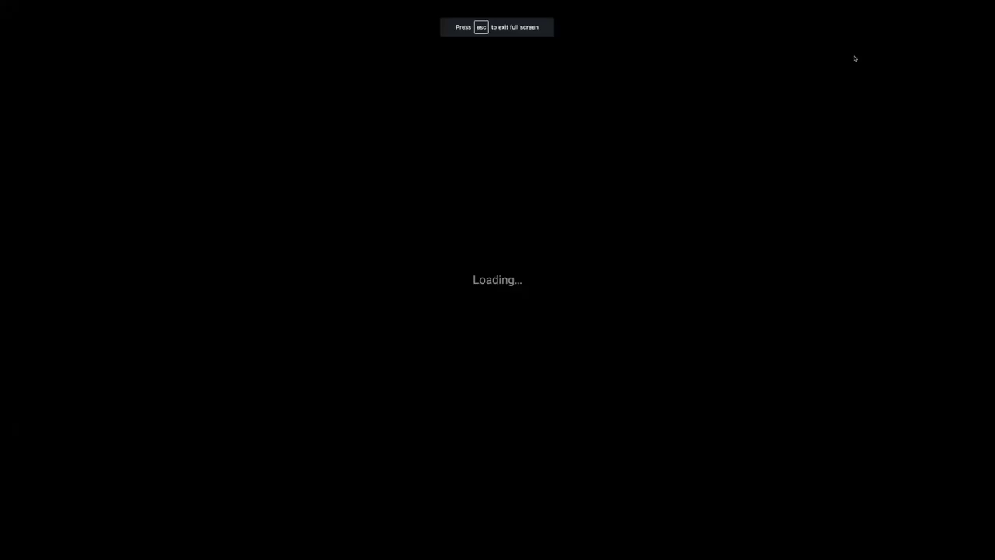
key(Right)
key(Right)
key(Left)
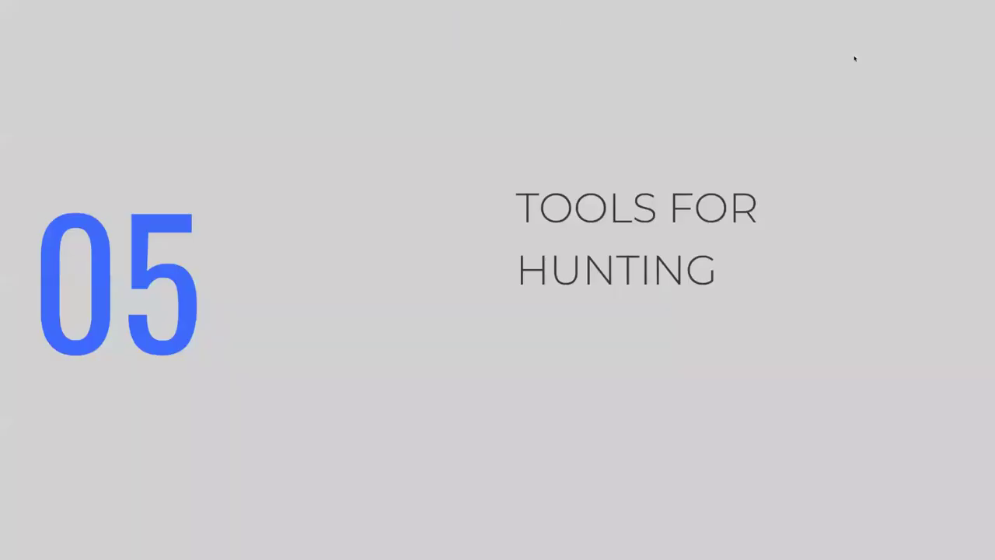
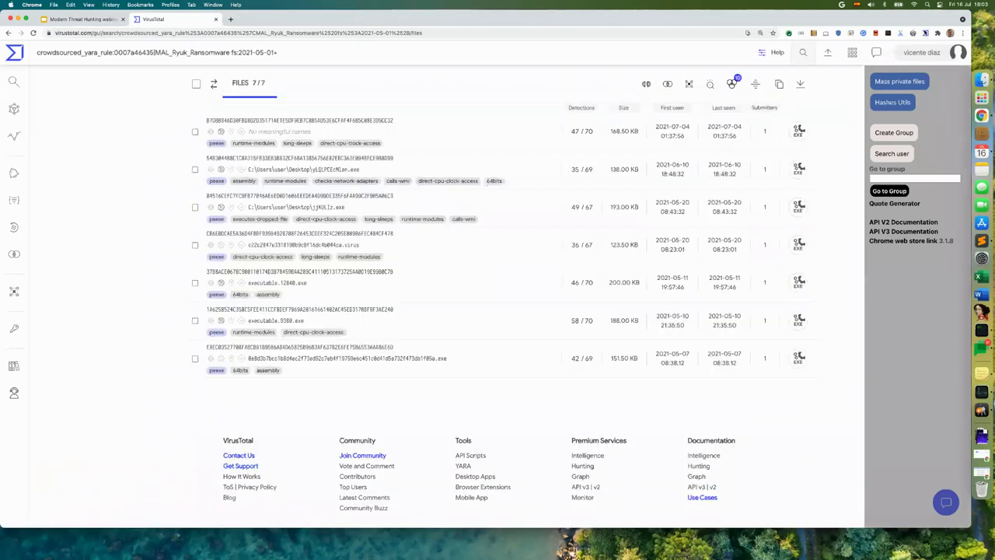
- Hide the extension's side panel, highlight the crowdsourced_yara_rule modifier in the query and open the second result's file report
click(925, 33)
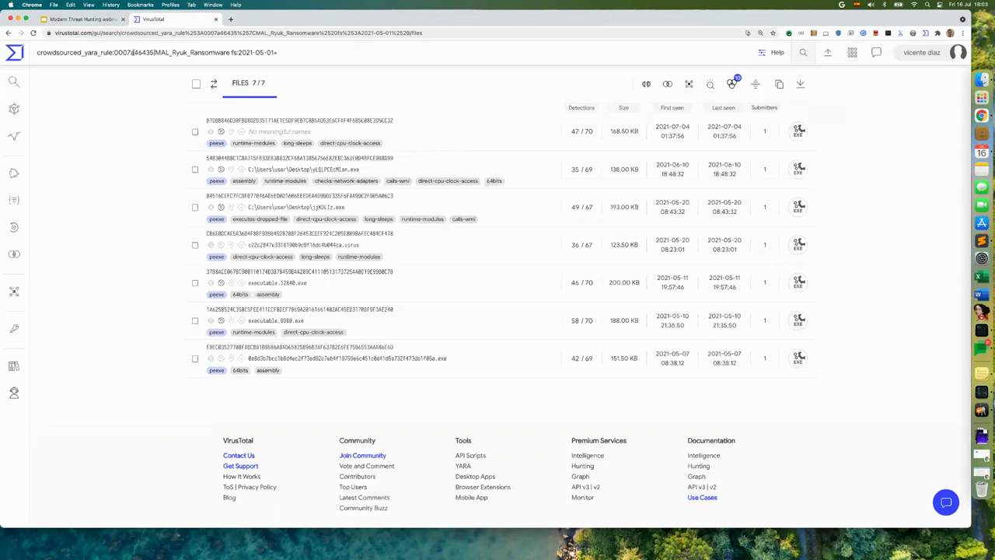
double_click(81, 52)
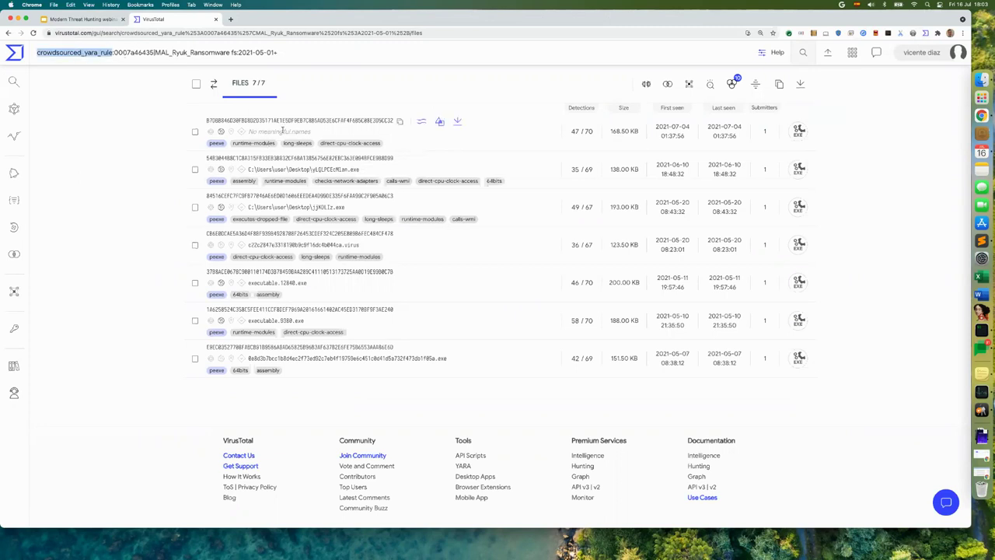
click(285, 159)
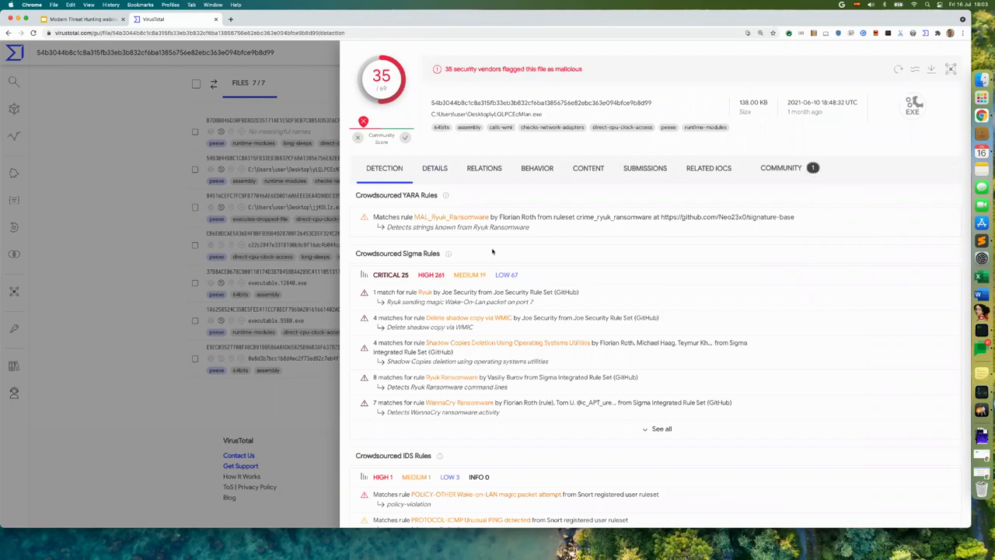
- Look up other files matching the MAL_Ryuk_Ransomware YARA rule, and return to the date-filtered search results
mouse_move(492, 227)
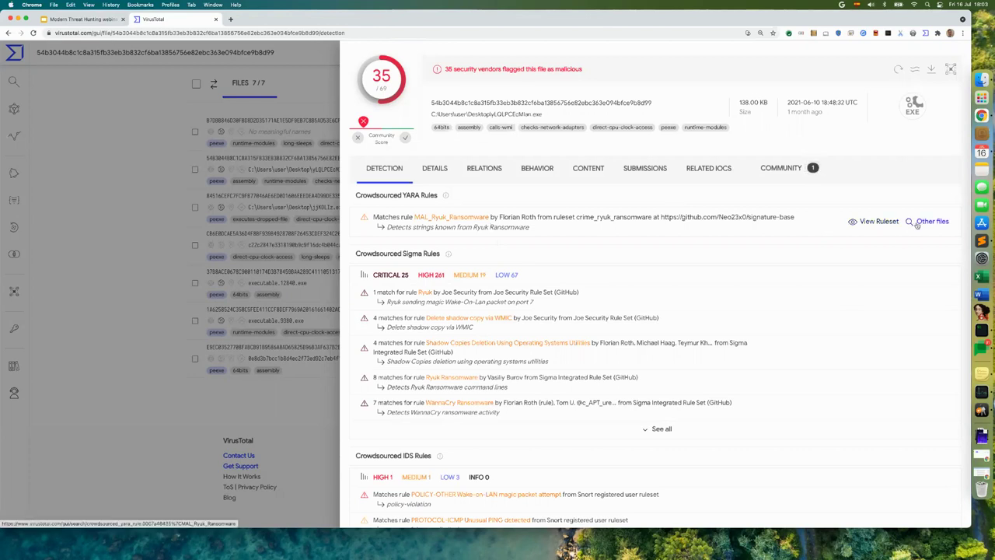
click(922, 223)
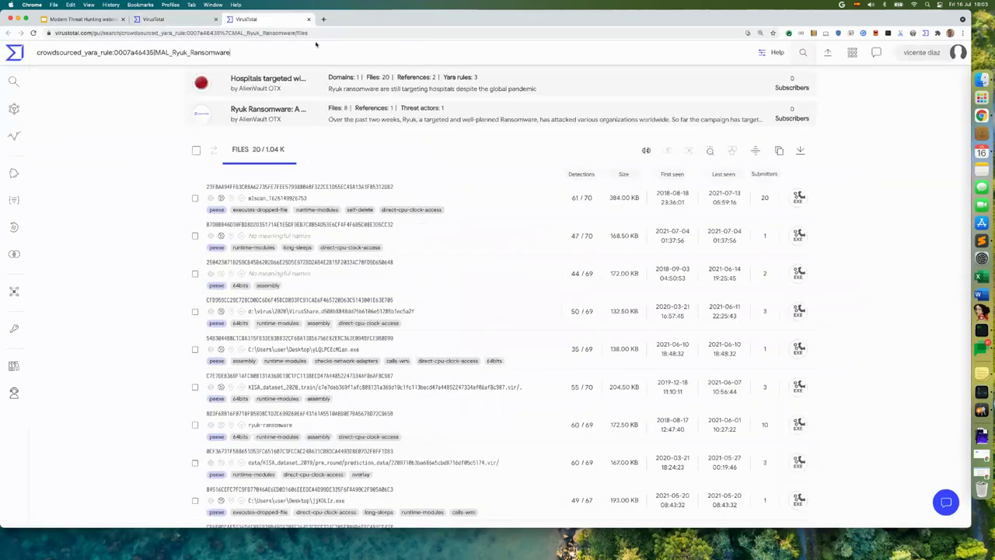
click(309, 19)
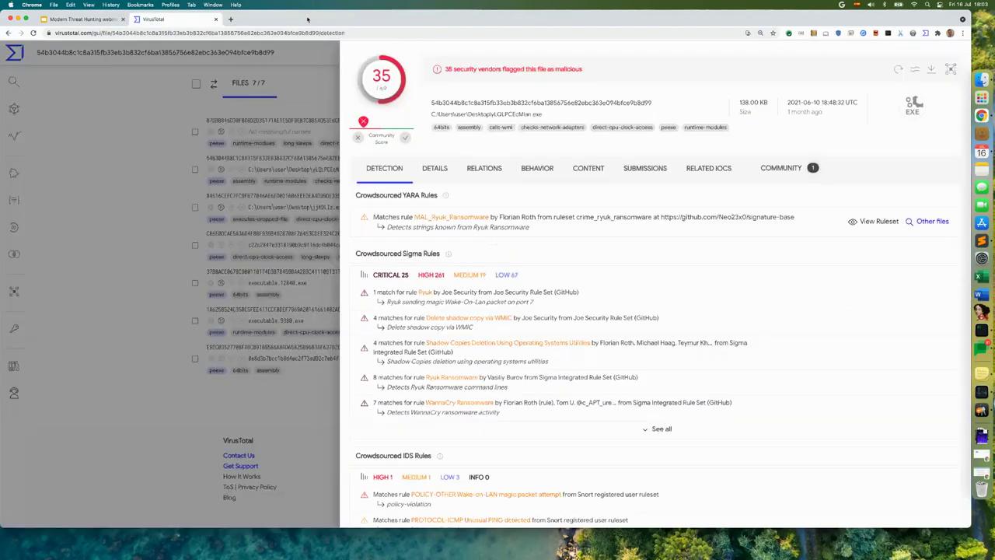
click(218, 57)
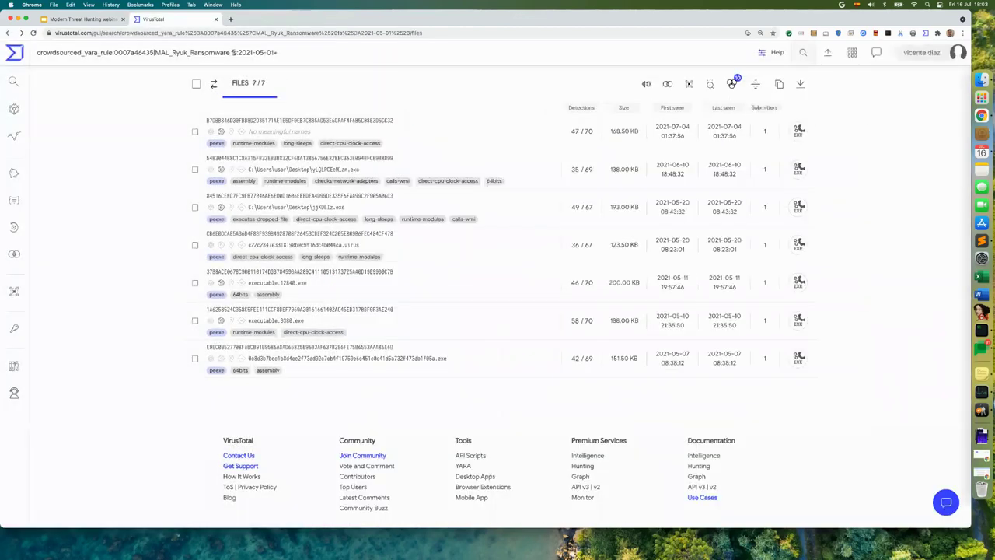
- Highlight the fs:2021-05-01+ filter in the search query and reopen the second result's file report
drag(231, 52, 281, 52)
click(281, 52)
click(272, 157)
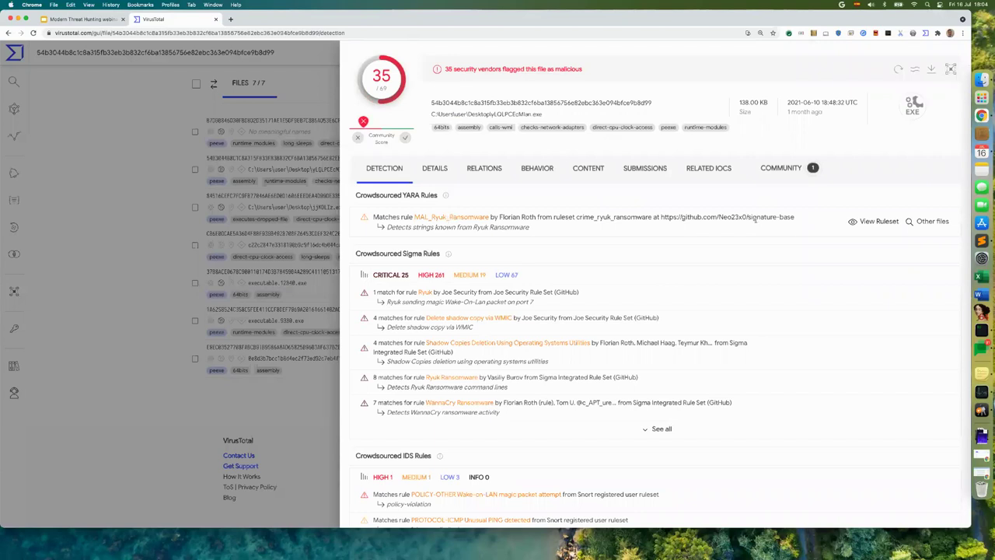
- View the crime_ryuk_ransomware ruleset, examine its strings and imphash conditions, and return to the search results
click(885, 224)
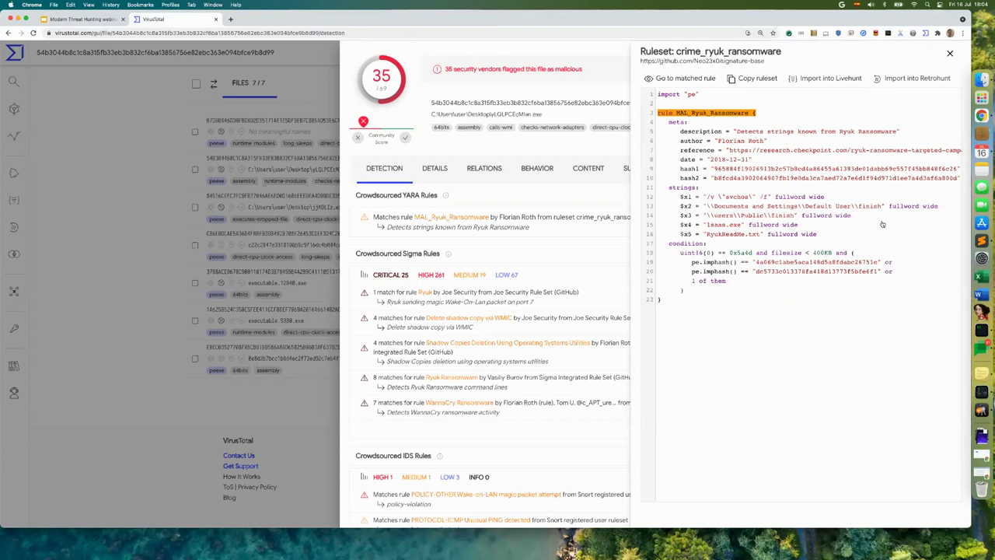
drag(682, 196, 728, 233)
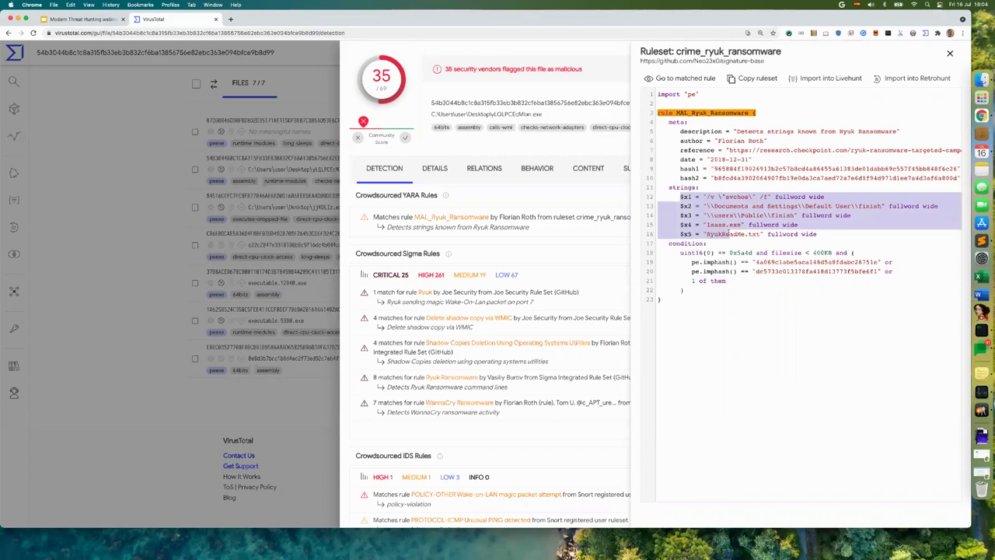
triple_click(696, 280)
click(723, 280)
drag(887, 271, 681, 262)
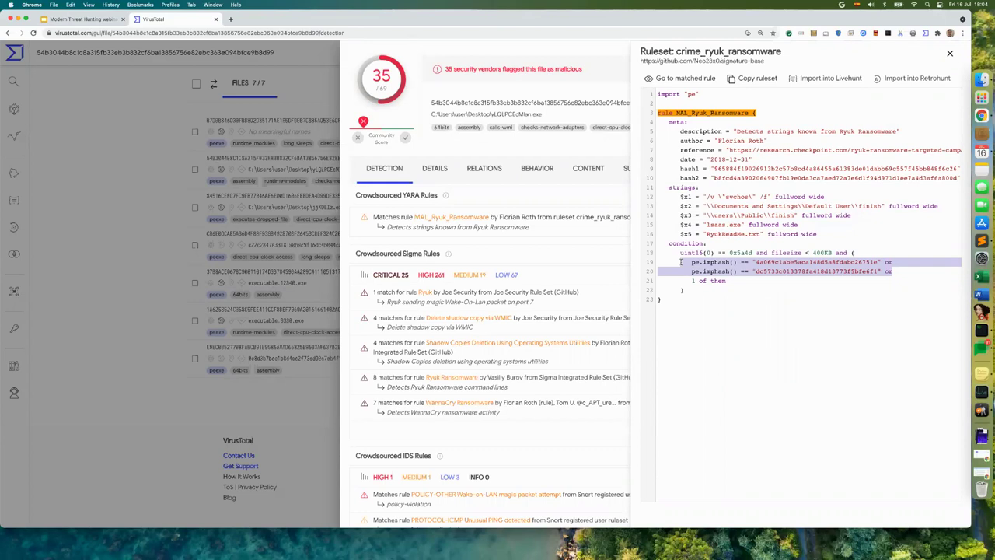
click(698, 281)
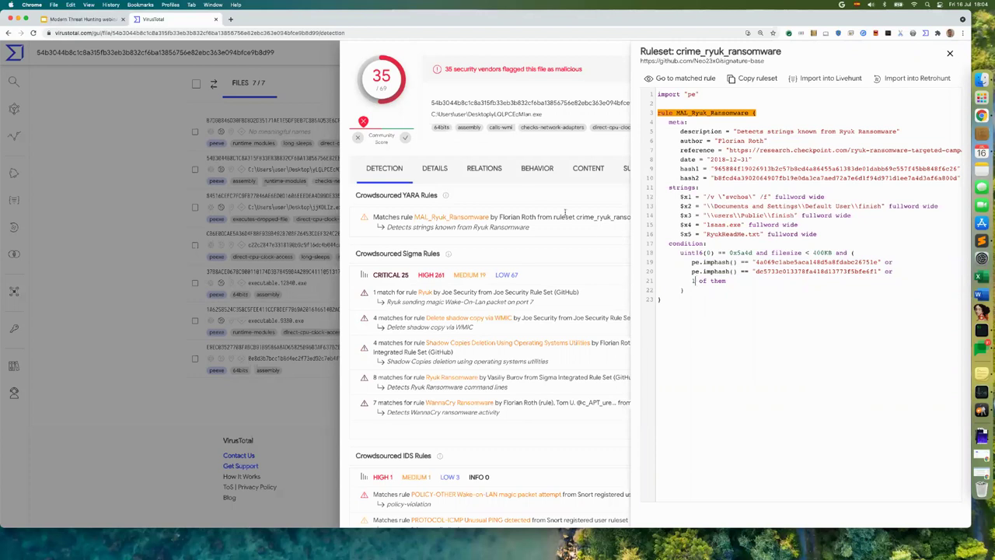
click(532, 201)
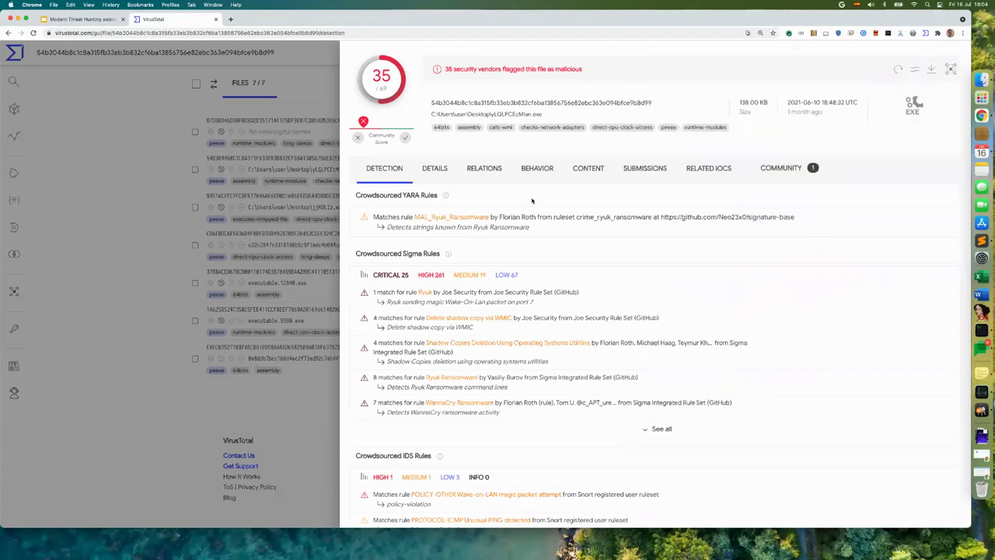
click(298, 102)
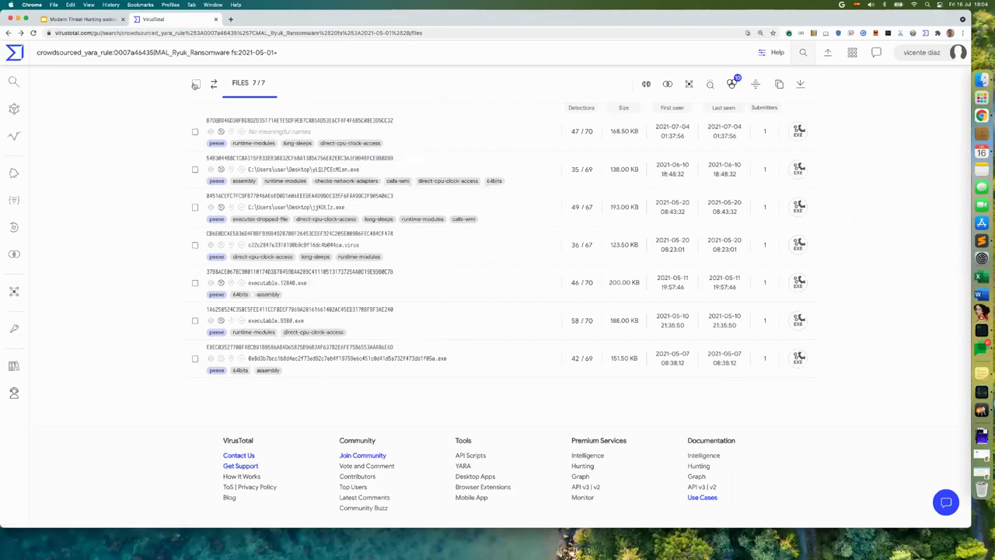
- Select all the Ryuk search results and create a VTDiff session from their hashes
click(195, 84)
click(667, 85)
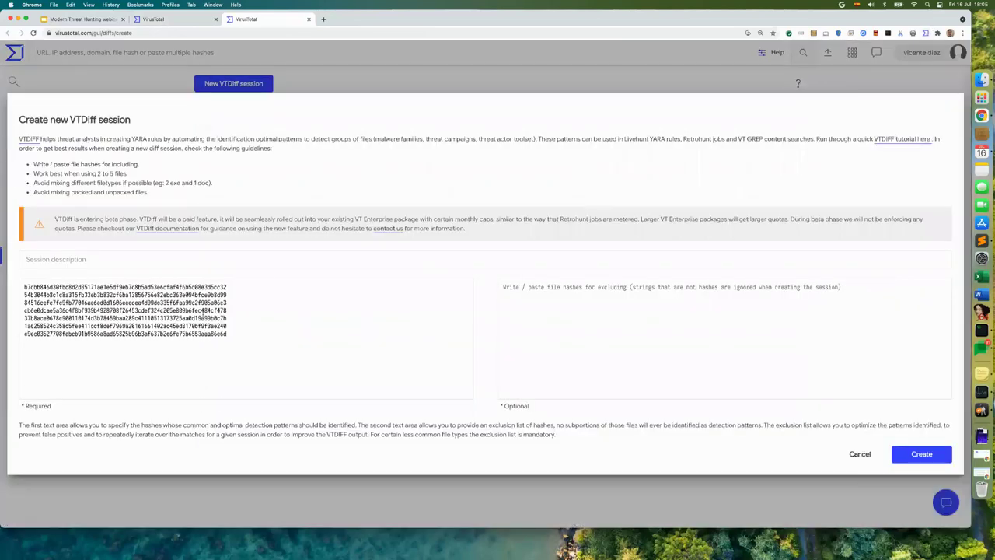
click(914, 461)
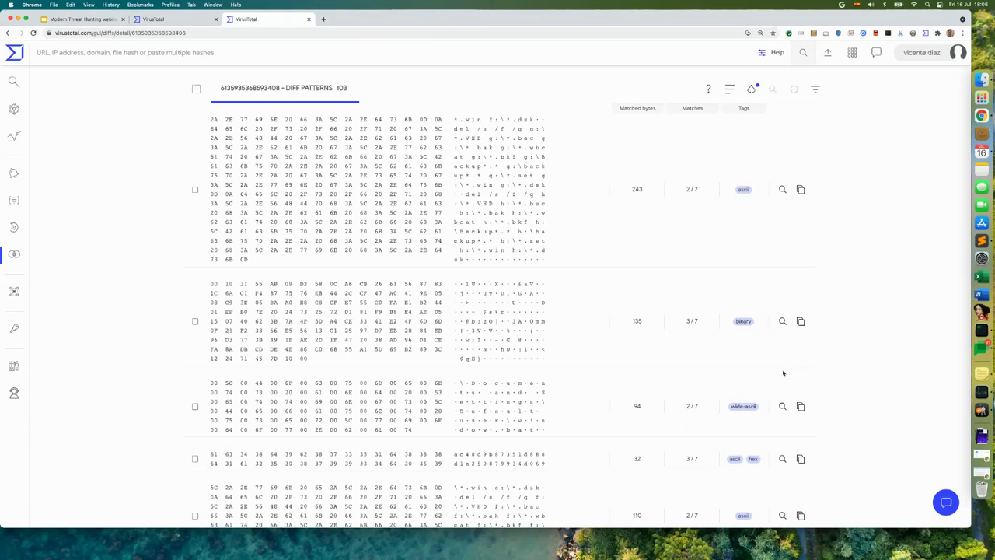
- Examine the VTDiff patterns and view which files match the 135-byte binary pattern
scroll(783, 373, down, 5)
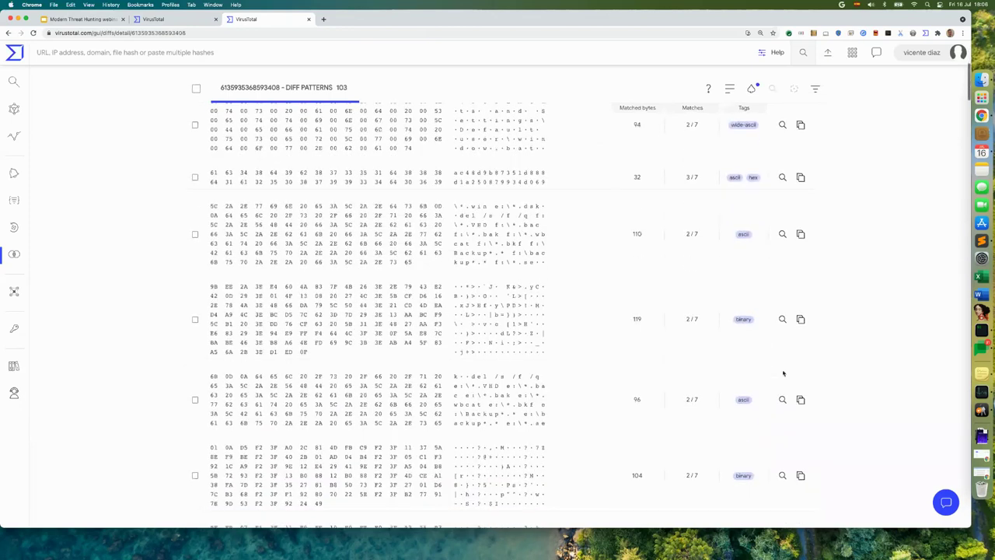
scroll(782, 373, down, 10)
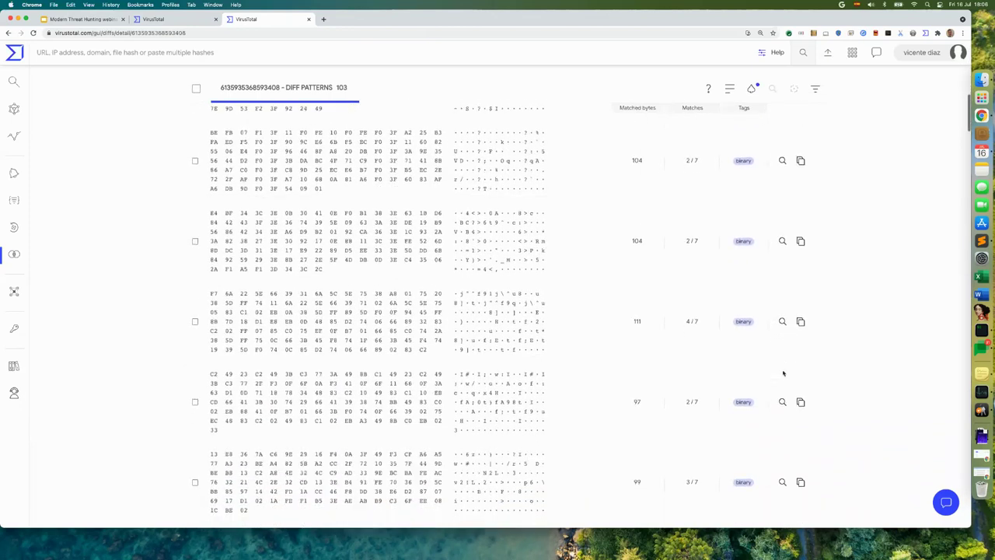
scroll(783, 373, up, 1)
scroll(783, 373, up, 2)
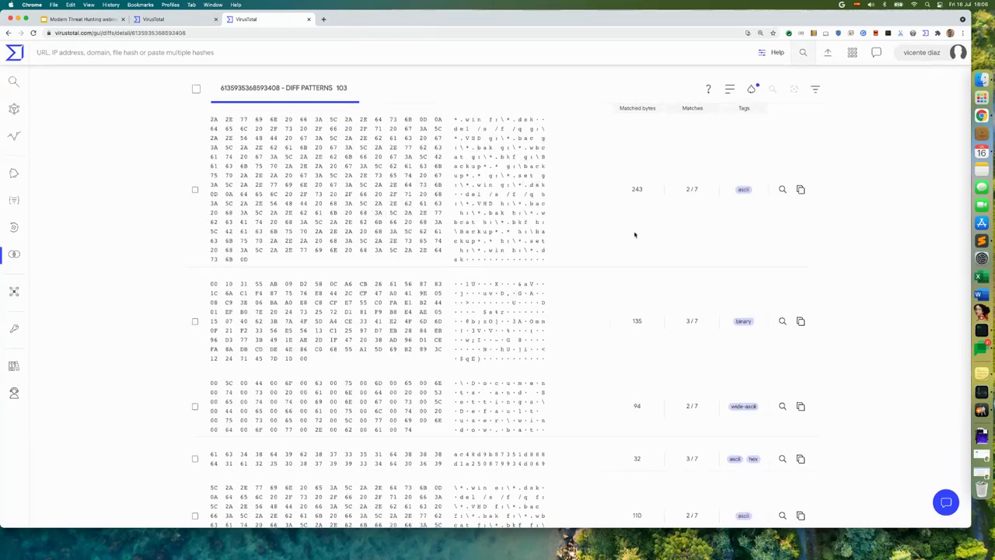
scroll(634, 234, down, 1)
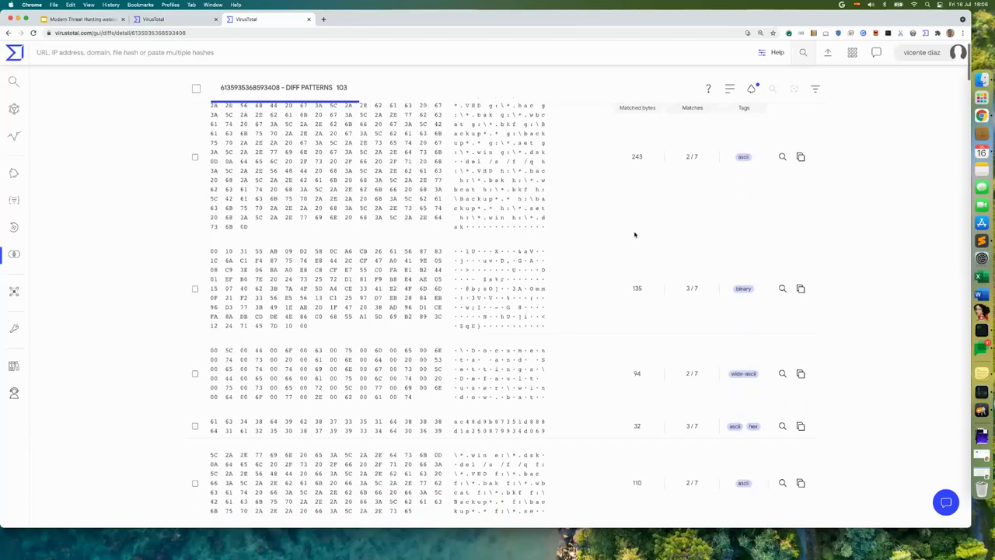
mouse_move(687, 152)
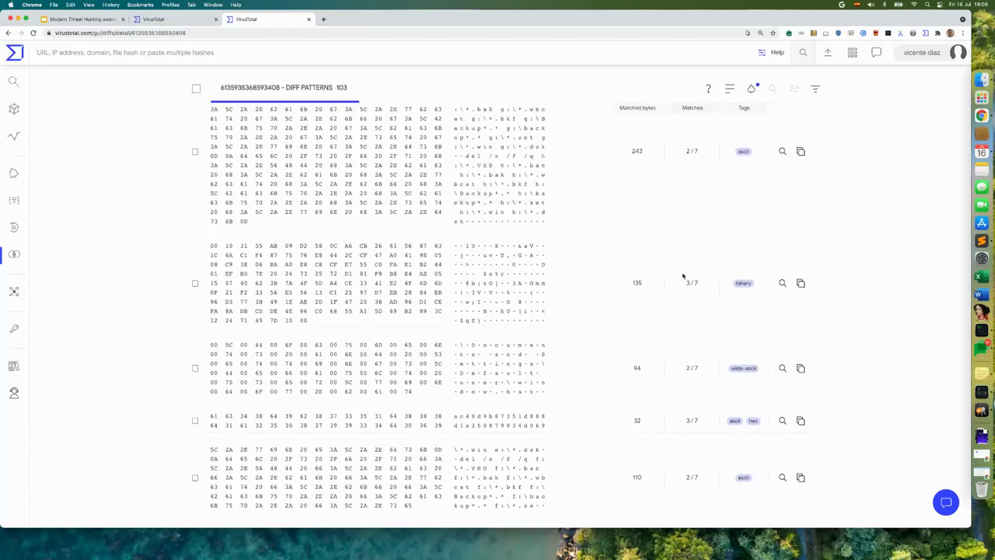
mouse_move(687, 283)
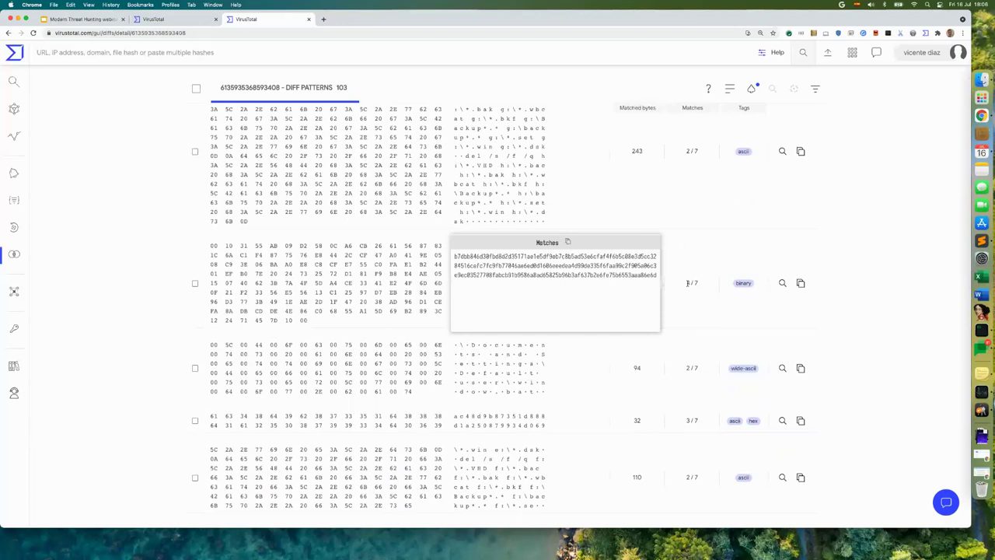
- Select the 111-byte and 88-byte binary patterns that match 4/7 files, checking which files the 111-byte pattern matches
scroll(687, 283, down, 5)
scroll(687, 286, down, 10)
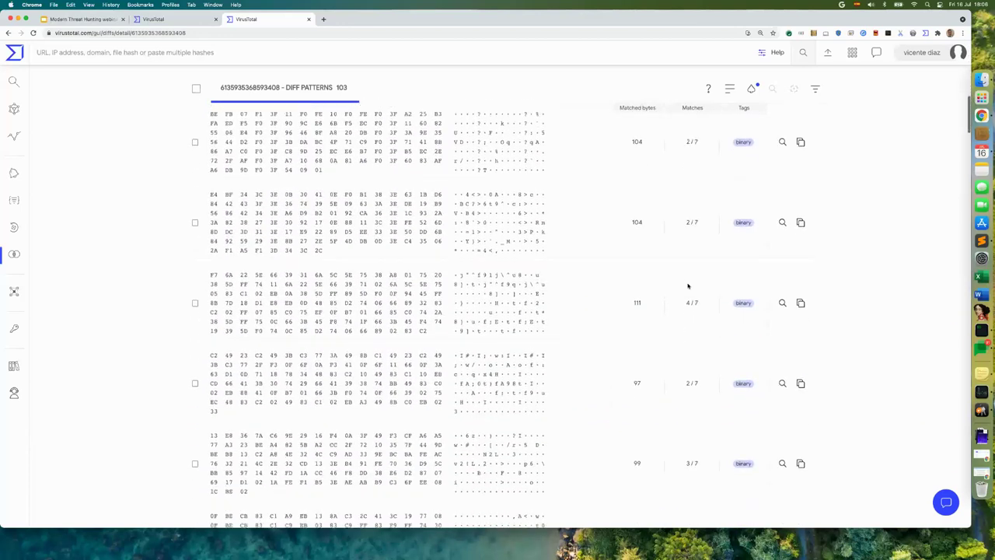
mouse_move(686, 309)
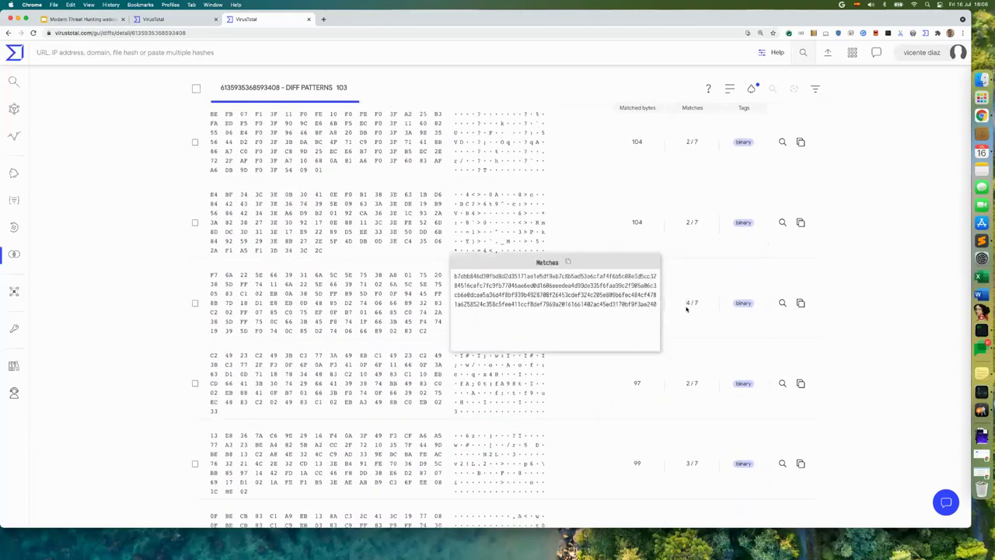
click(195, 303)
scroll(653, 342, down, 10)
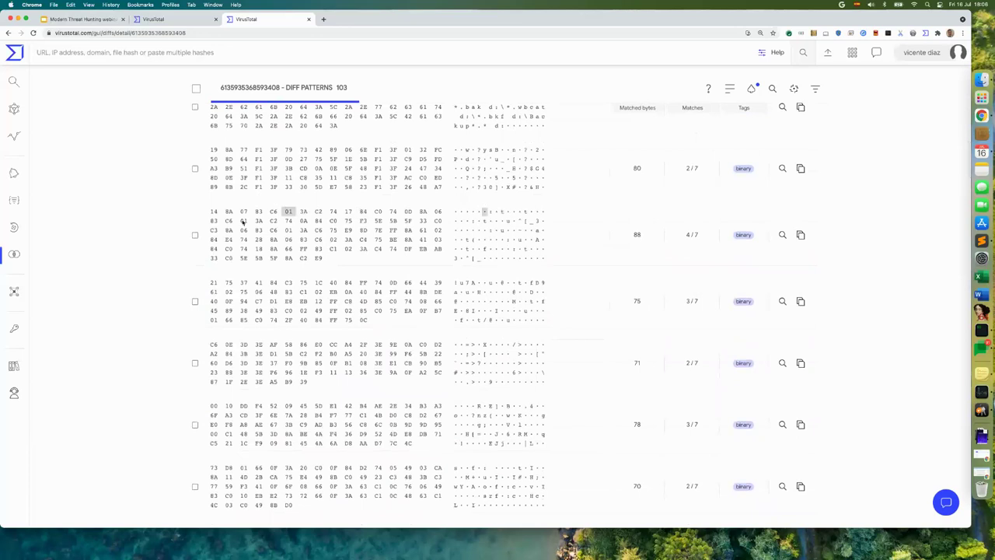
click(195, 234)
- Add the adjacent 64-byte and 66-byte binary patterns that match 4/7 files to the selection
scroll(603, 366, down, 5)
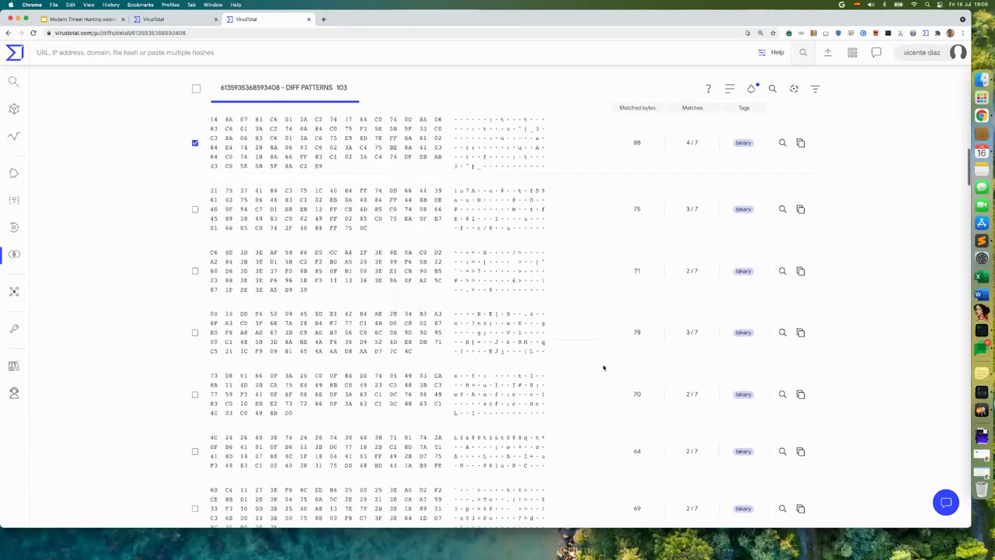
scroll(603, 367, down, 5)
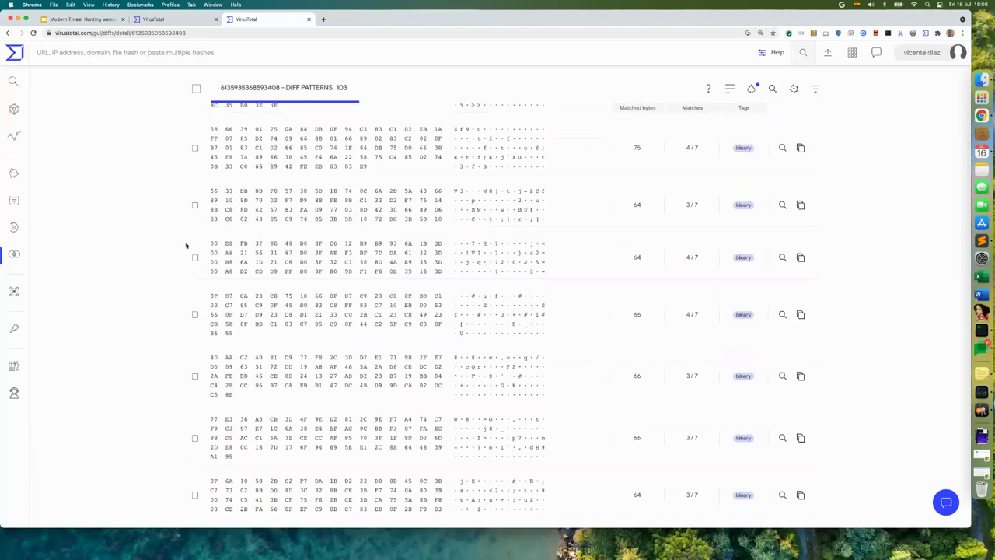
click(195, 257)
click(195, 314)
- Select the consecutive 87-, 81- and 77-byte binary patterns with 6/7 matches and the 87-byte Documents and Settings pattern with 5/7
scroll(610, 355, down, 1)
scroll(610, 355, down, 10)
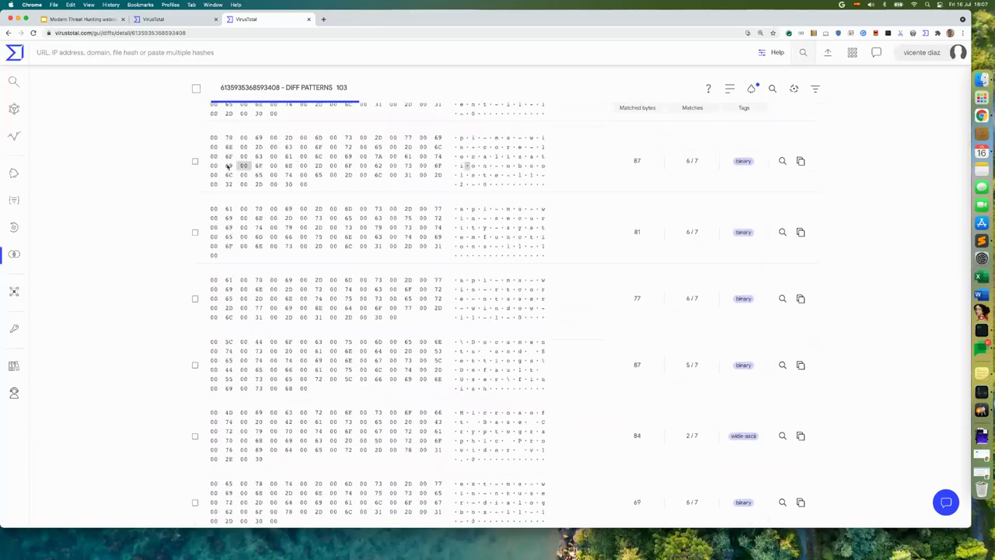
click(195, 161)
click(195, 231)
click(195, 298)
scroll(199, 302, down, 1)
click(196, 336)
- Select the 66-byte wide-ascii appmodel-runtime pattern and the 59-byte core-xstate binary pattern, both matching 6/7 files
scroll(196, 321, down, 3)
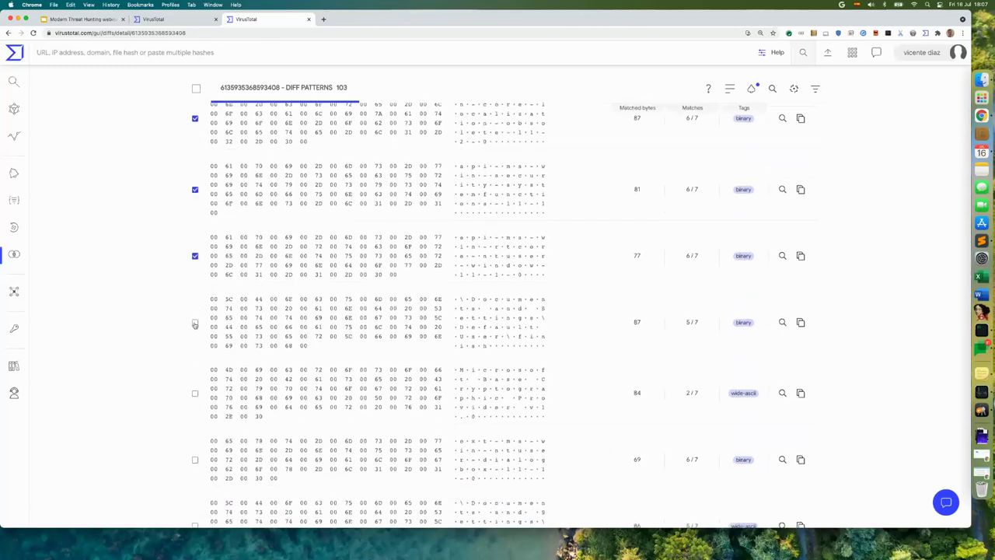
scroll(637, 355, down, 9)
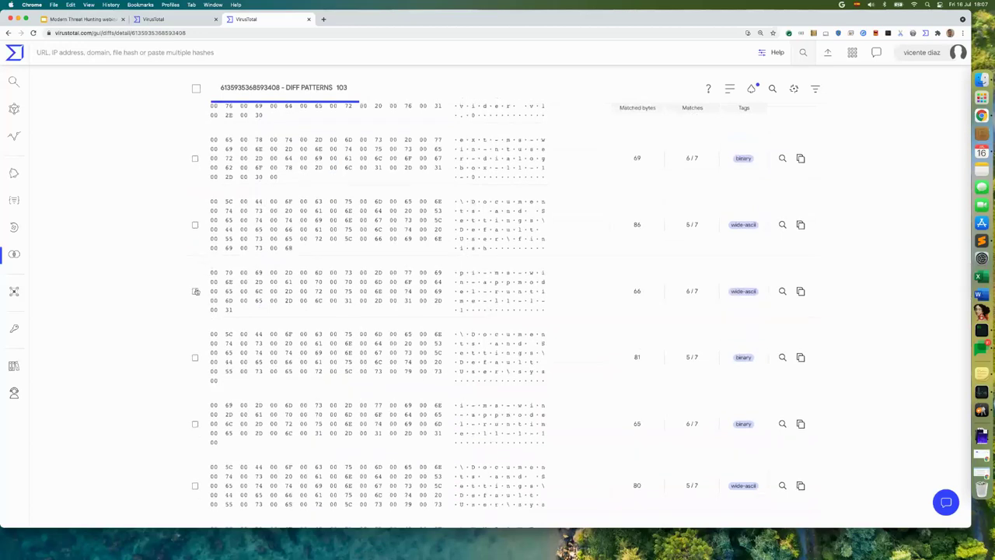
click(195, 293)
scroll(196, 294, down, 5)
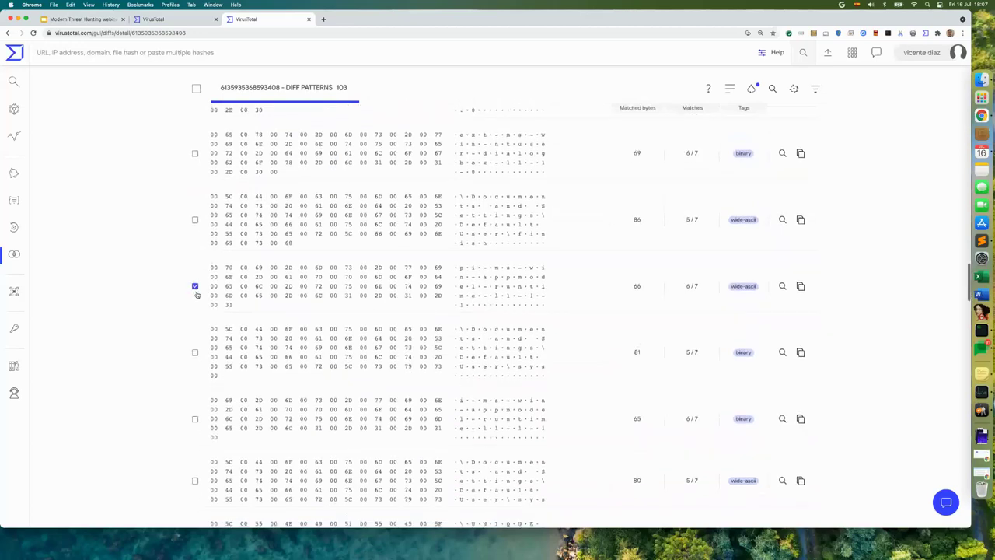
scroll(197, 293, down, 8)
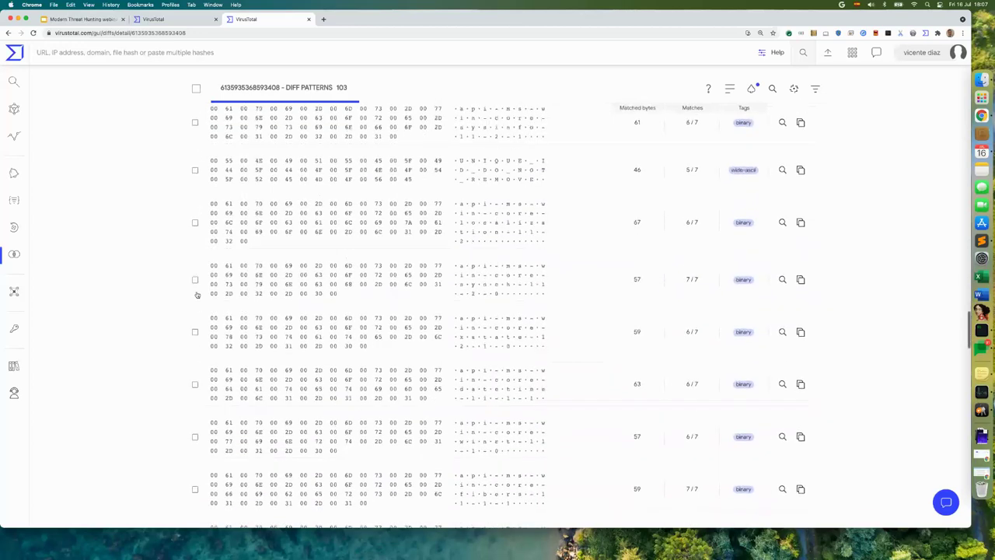
click(195, 270)
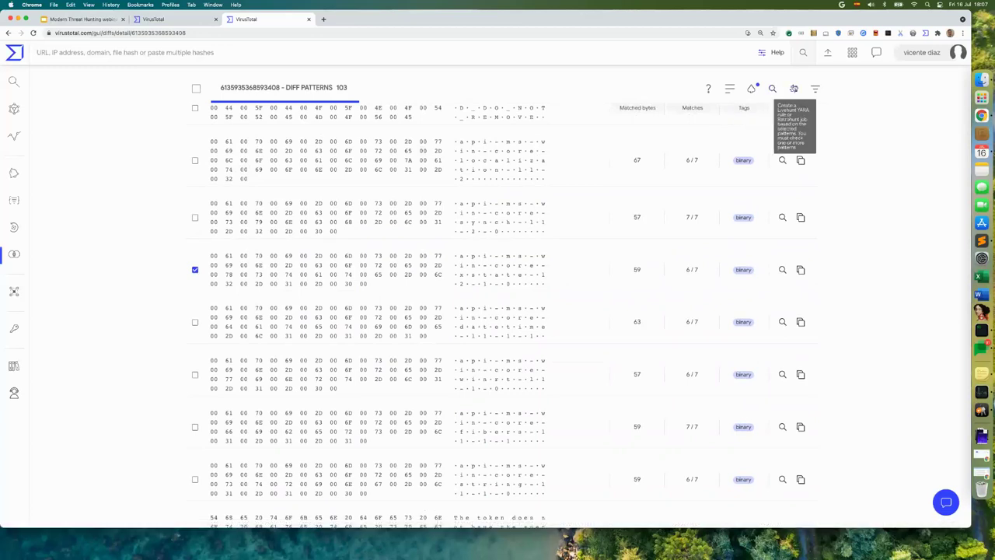
- Create a new Livehunt YARA rule from the selected patterns and review its strings and condition
click(793, 88)
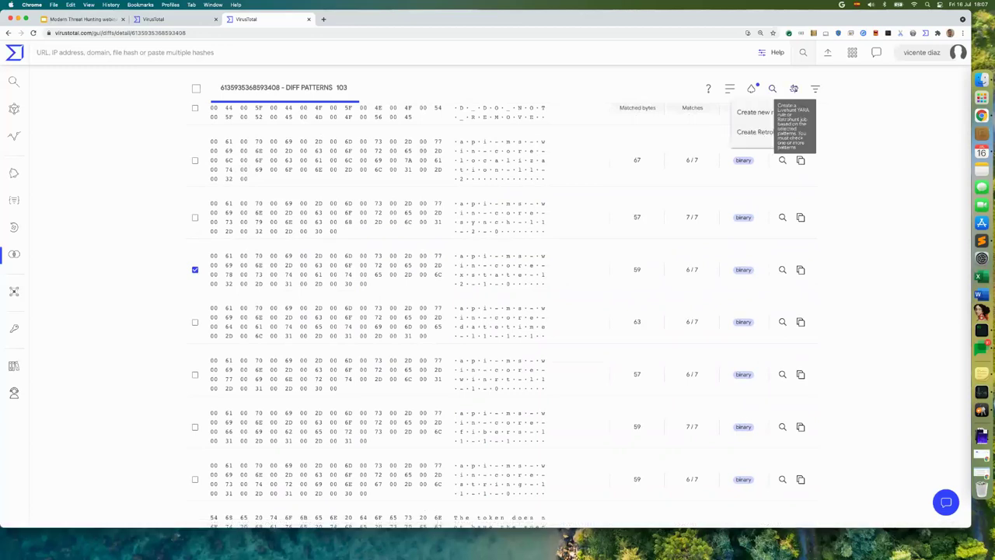
click(751, 113)
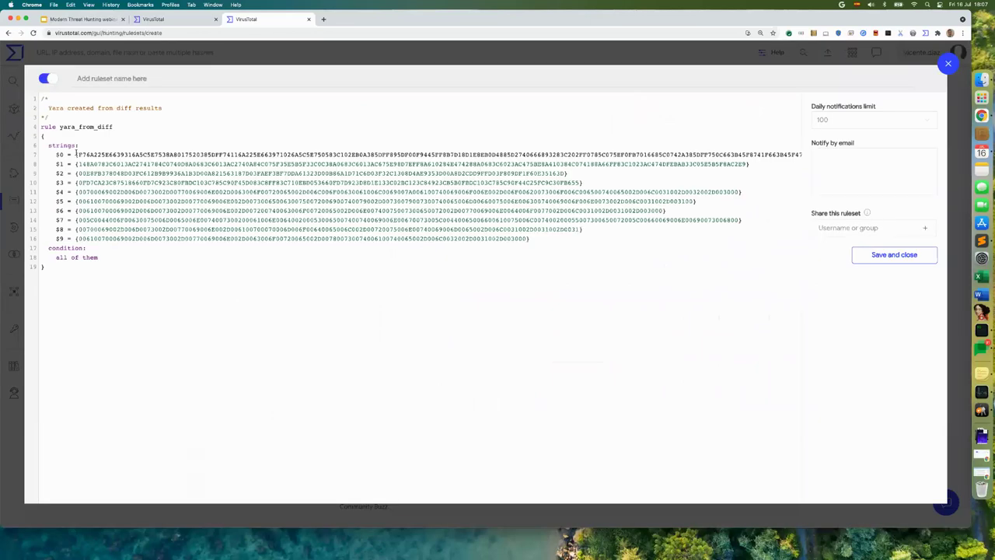
drag(52, 154, 368, 254)
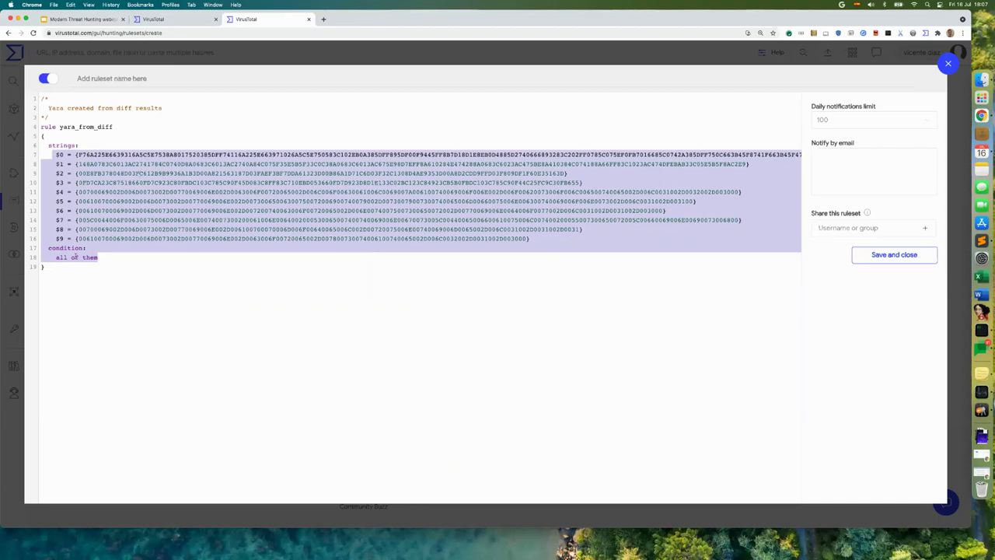
click(74, 256)
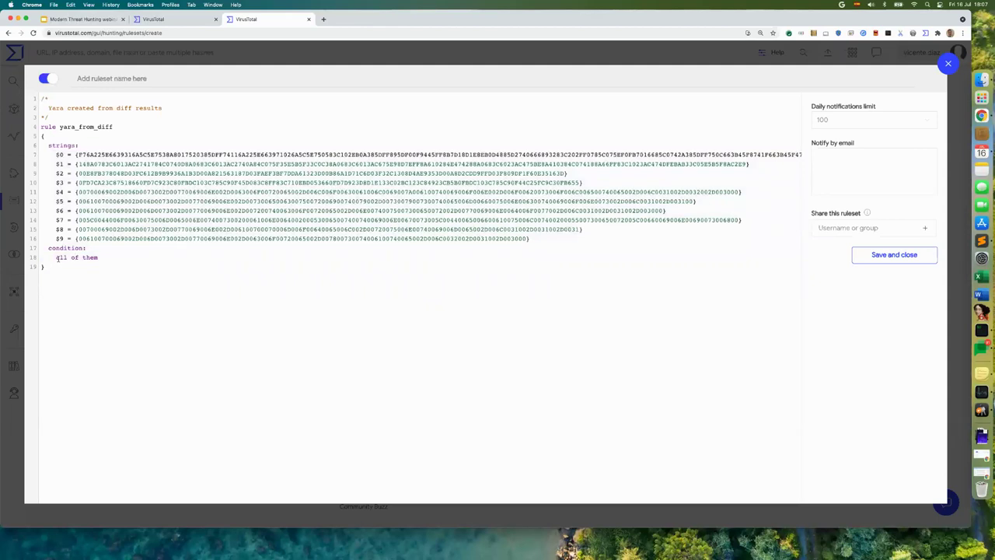
- Change the rule's condition to "2 of them" and rename the rule ryuk_yara_from_diff
double_click(60, 257)
text(2)
text(ryuk_)
- Name the ruleset ryuk_yara_from_diff, copying the rule's name, and save it
click(877, 257)
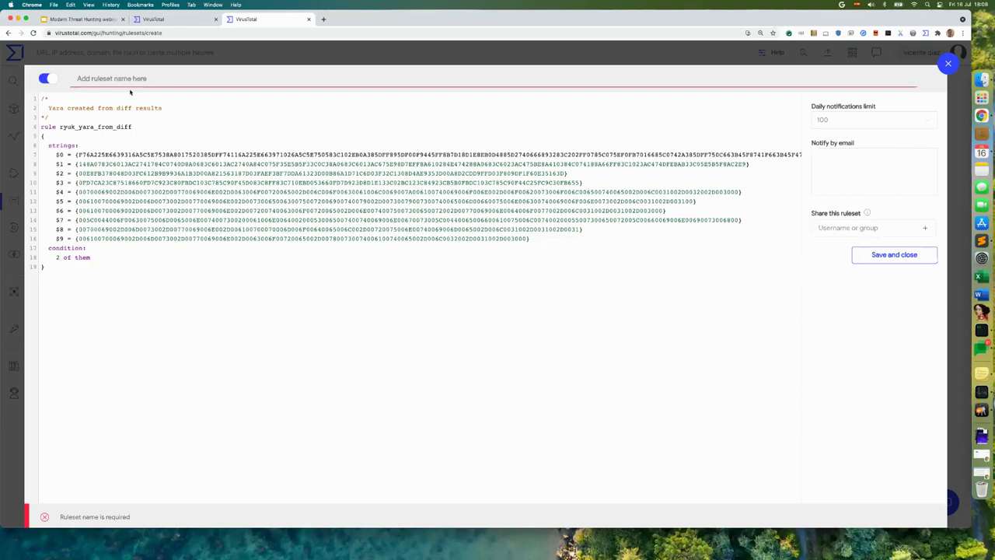
double_click(84, 126)
key(super+c)
click(113, 78)
key(super+v)
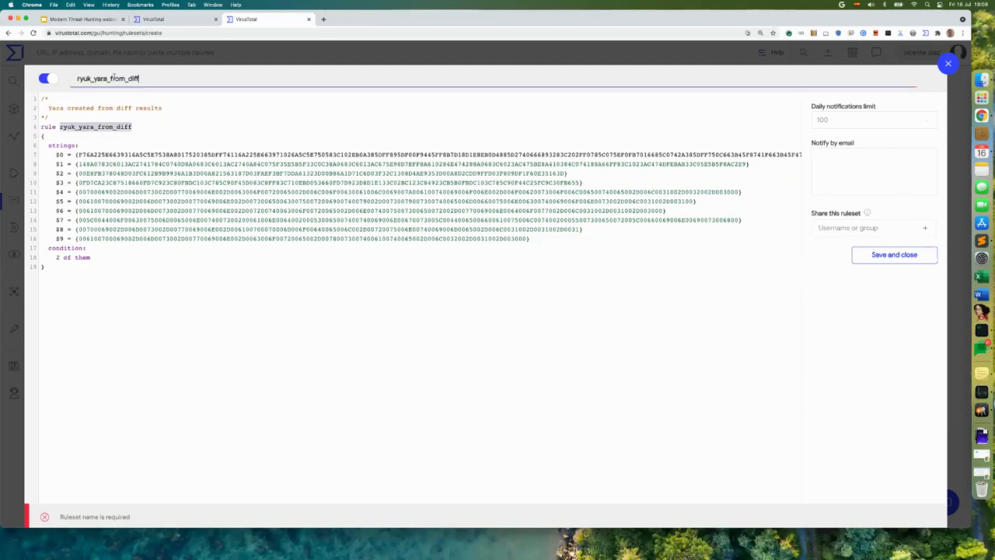
click(914, 257)
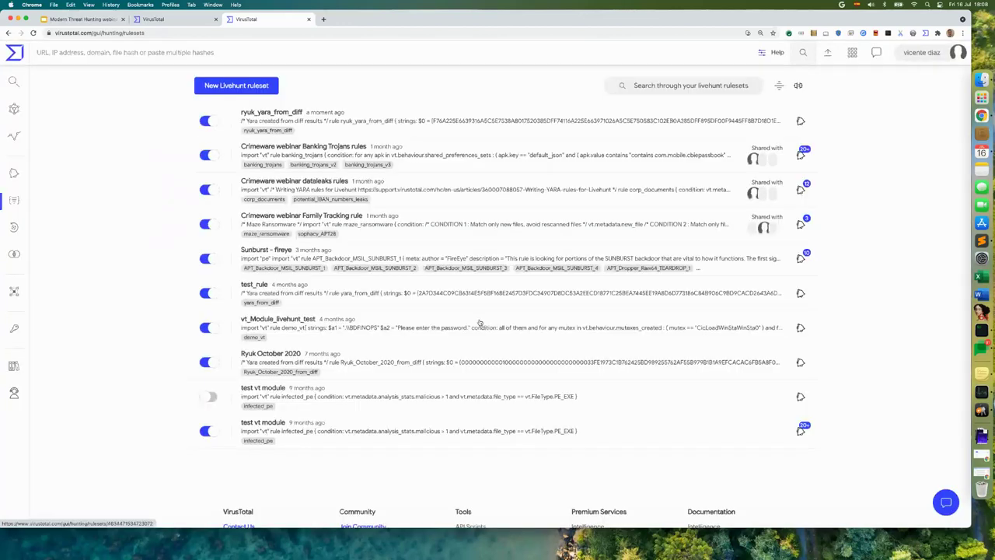
- View the saved ryuk_yara_from_diff ruleset, check the Ryuk search results in the other tab, and return to the ruleset list
click(377, 125)
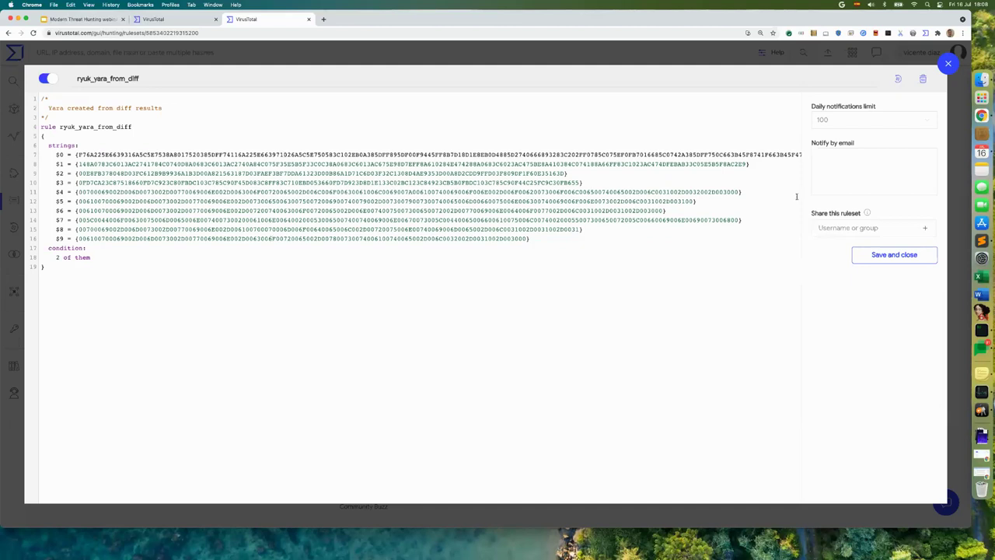
click(947, 62)
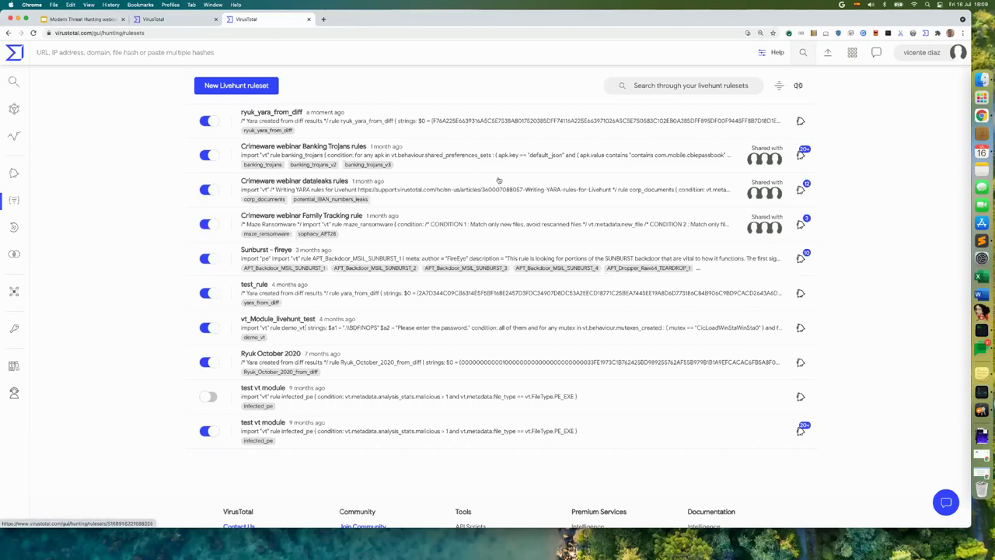
click(185, 19)
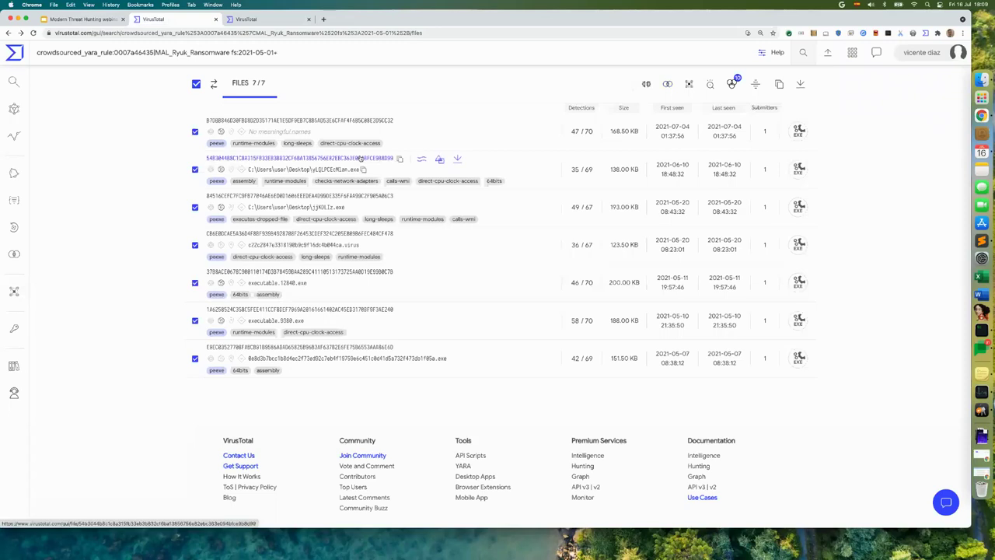
click(268, 19)
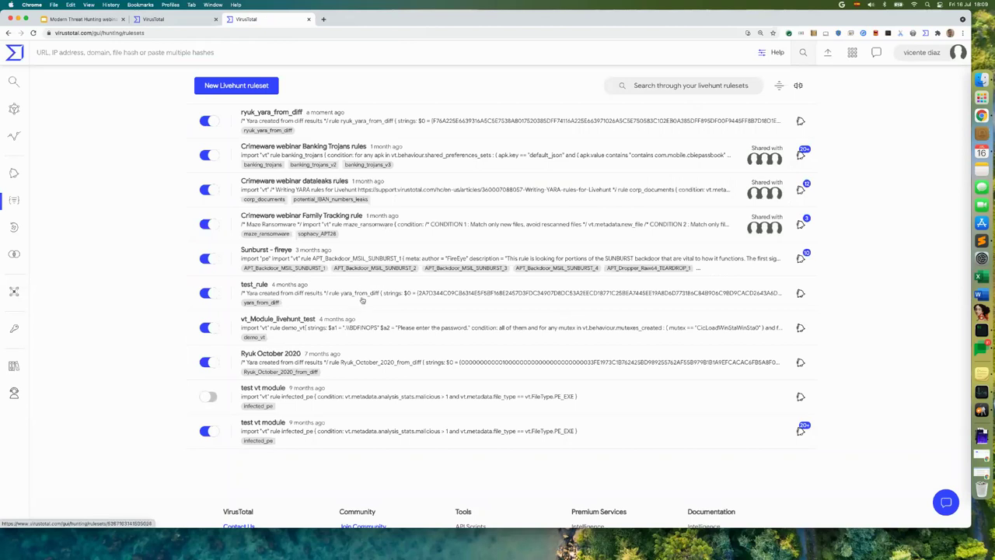
- Reopen the ryuk_yara_from_diff ruleset, highlight its strings and condition for review, and close it
click(339, 121)
drag(111, 259, 48, 154)
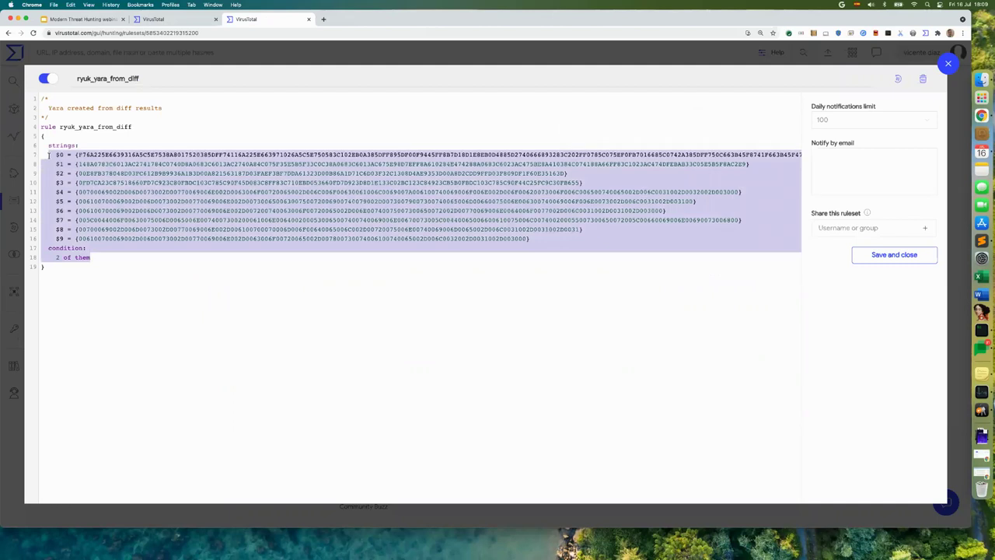
click(158, 265)
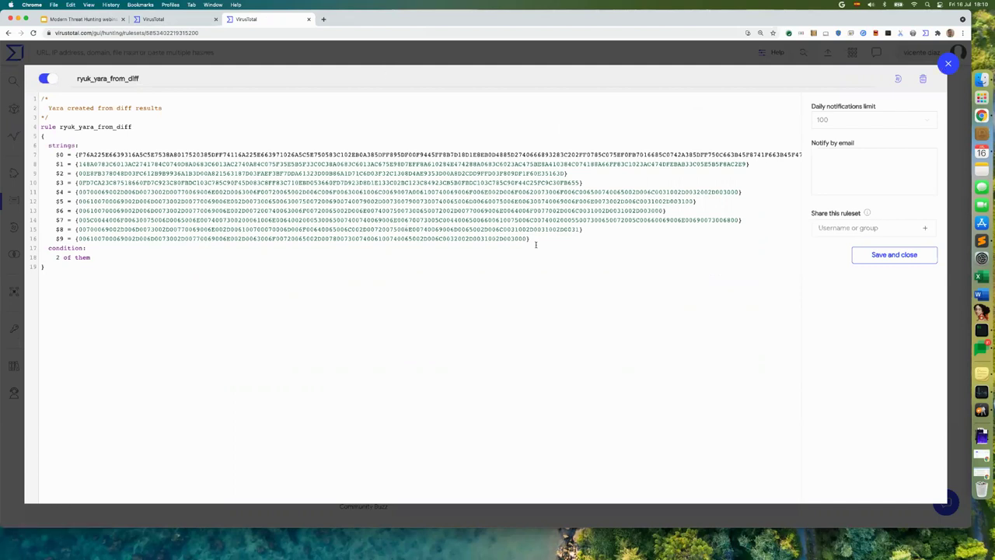
drag(535, 244, 38, 155)
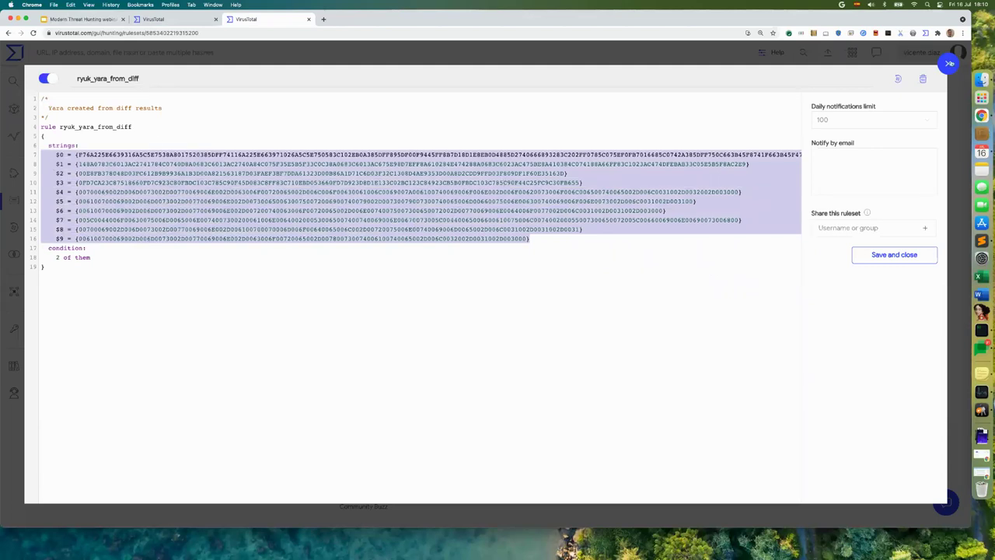
click(948, 63)
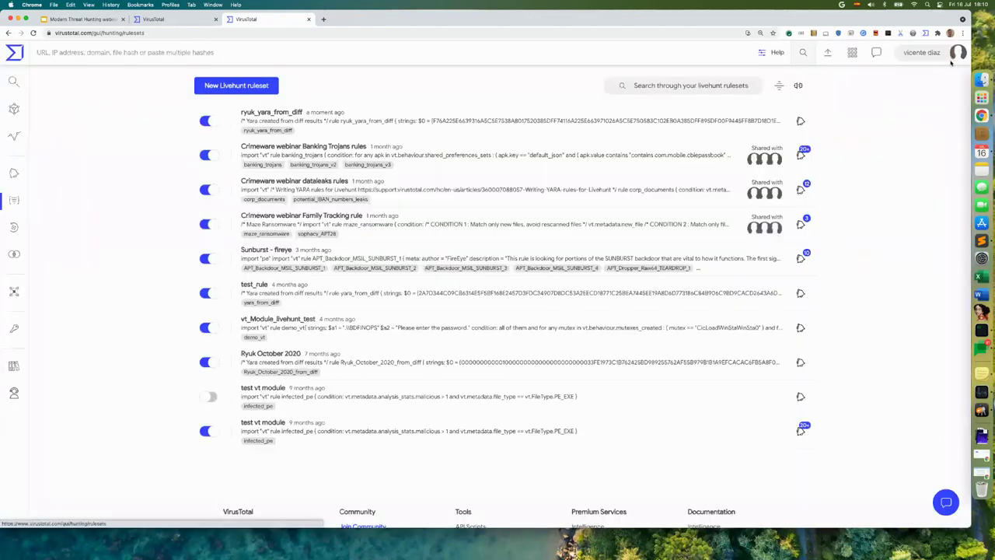
- Switch to the Modern Threat Hunting webinar deck in Google Slides, start presenting, and advance to the LiveHunt slide
click(83, 19)
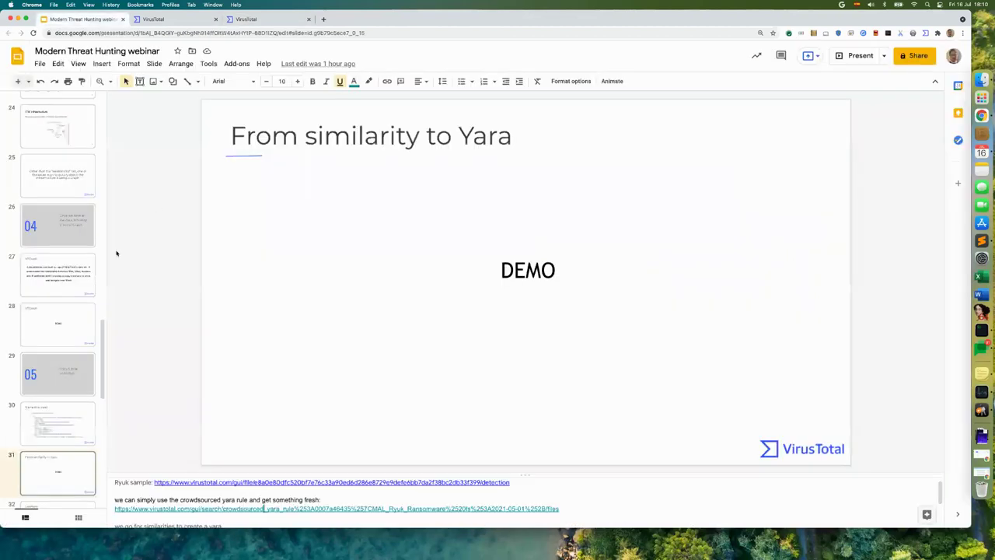
scroll(62, 312, down, 5)
scroll(62, 311, down, 2)
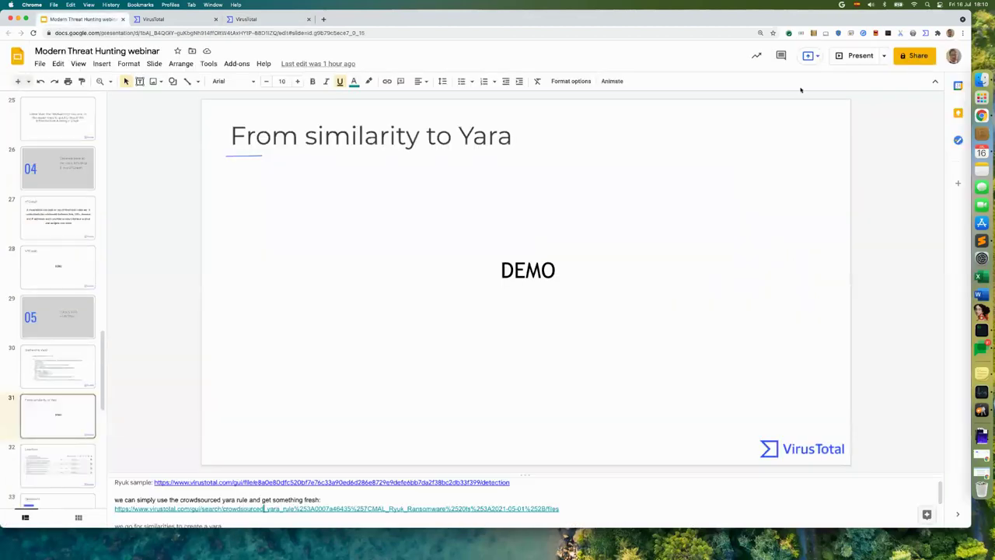
click(849, 59)
key(Right)
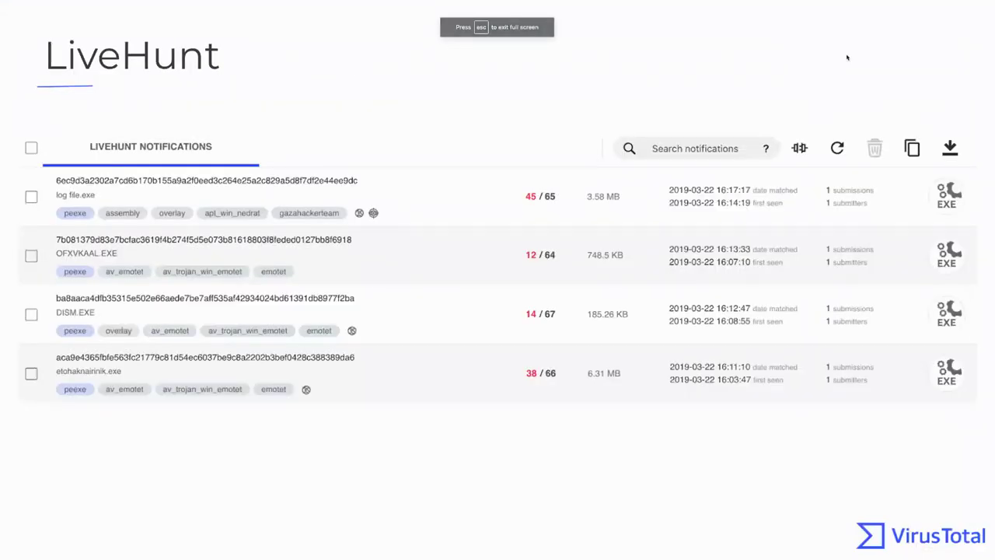